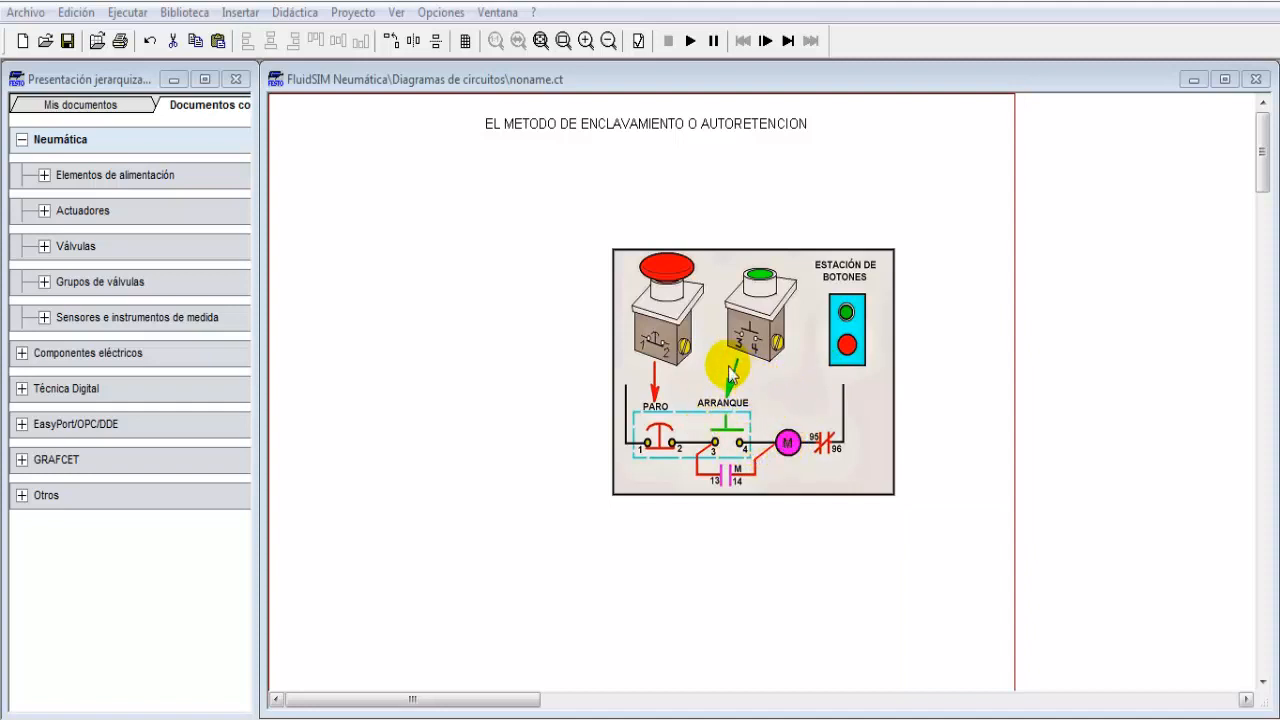
Move the pushbutton reference picture to the page's right border and place a compressed-air source in the lower-left part of the sheet
drag(715, 371, 1075, 345)
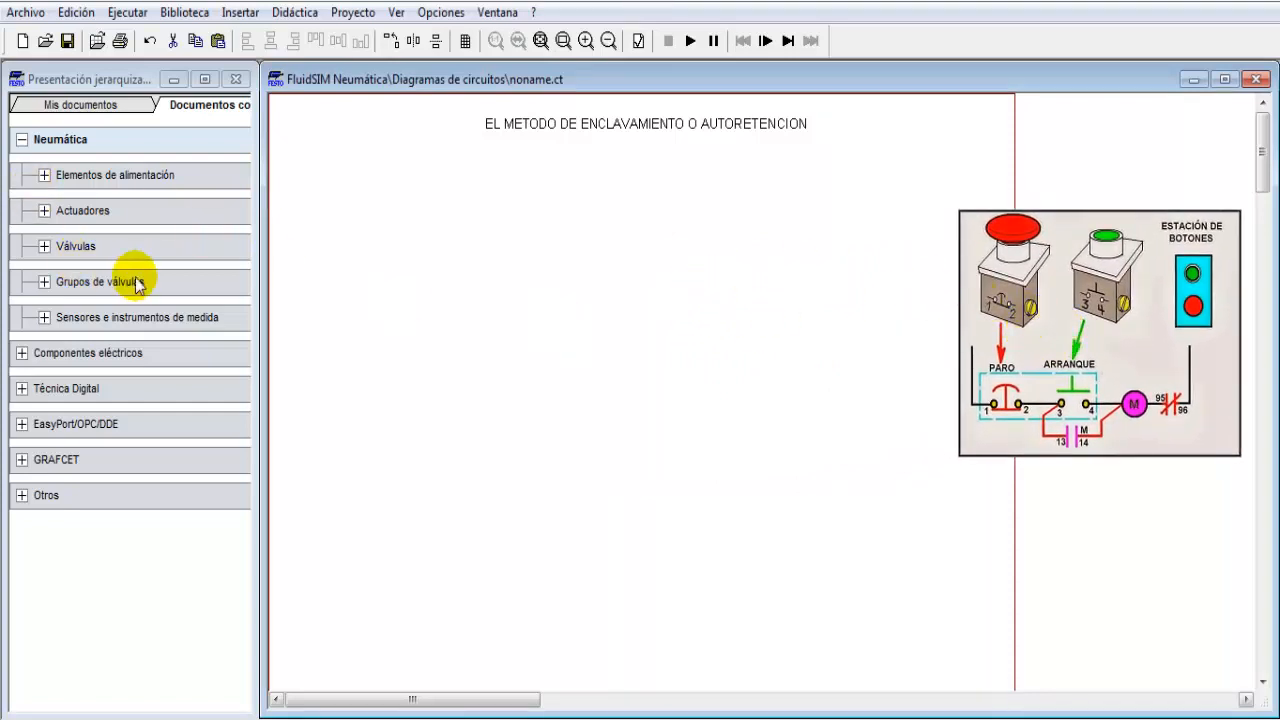
click(44, 175)
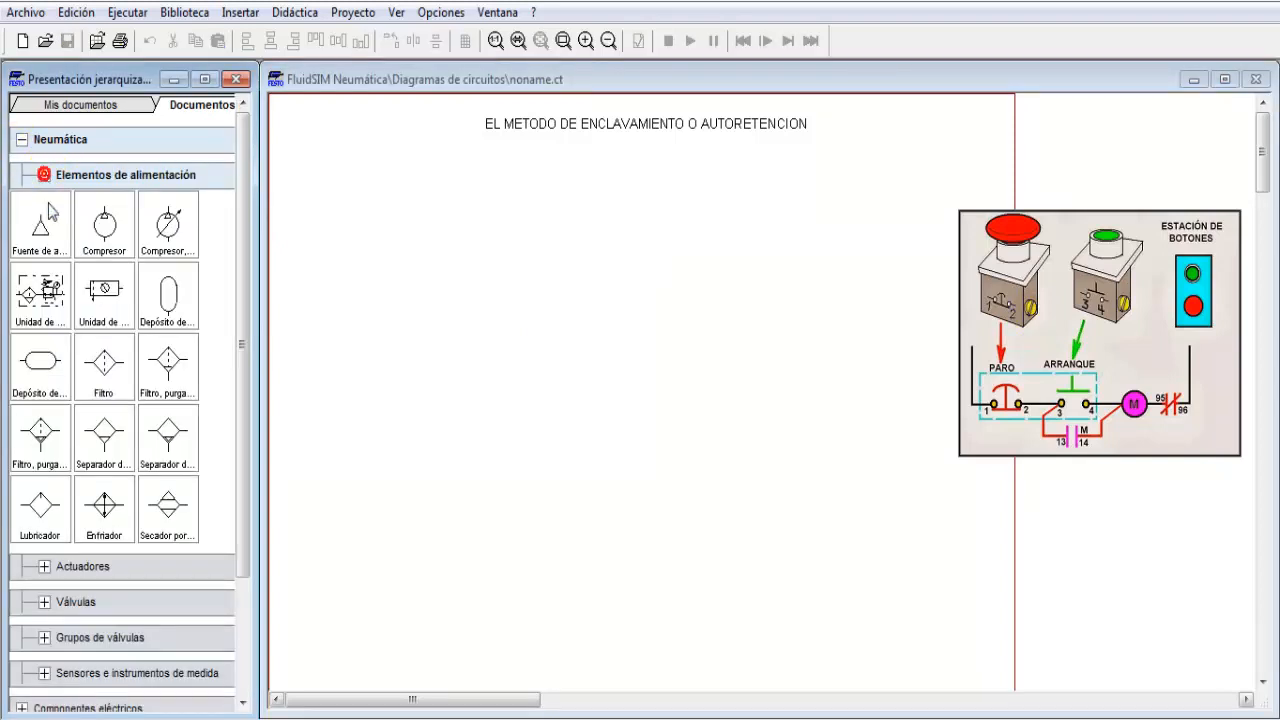
drag(36, 216, 406, 508)
click(458, 430)
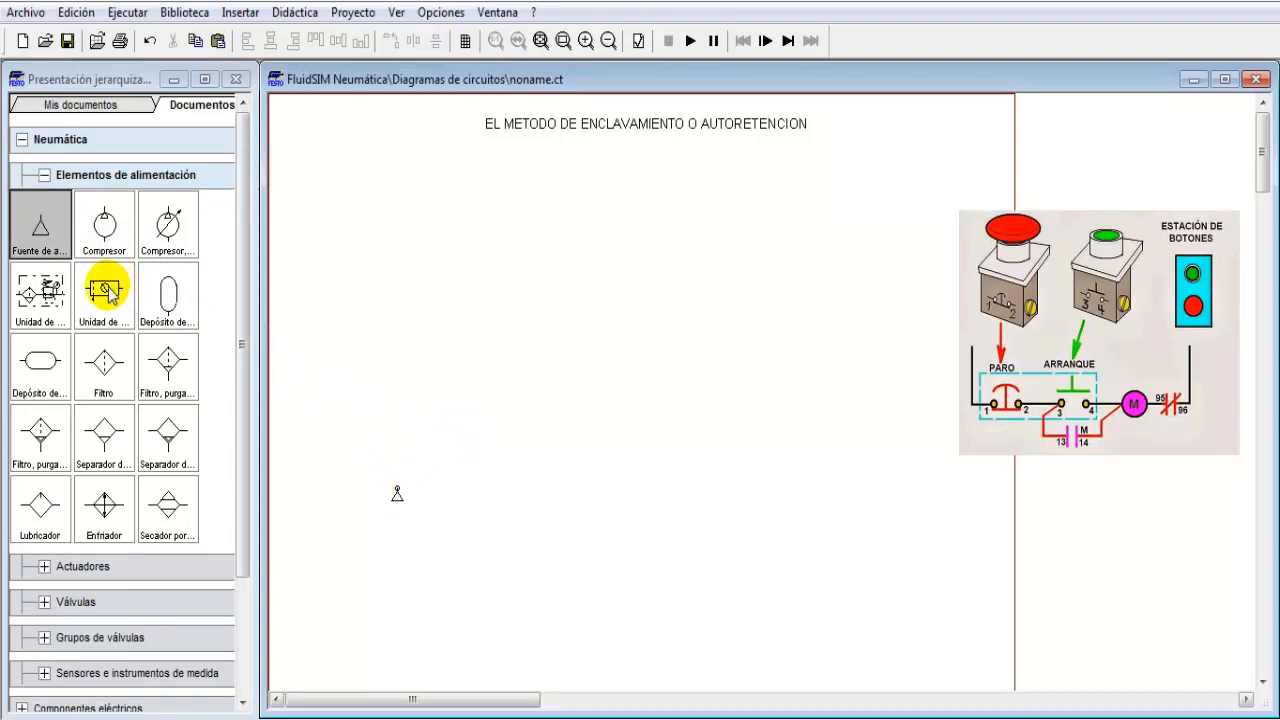
Place the simplified air service unit just above the air source and fine-tune its position with the drawing grid shown
drag(122, 318, 440, 453)
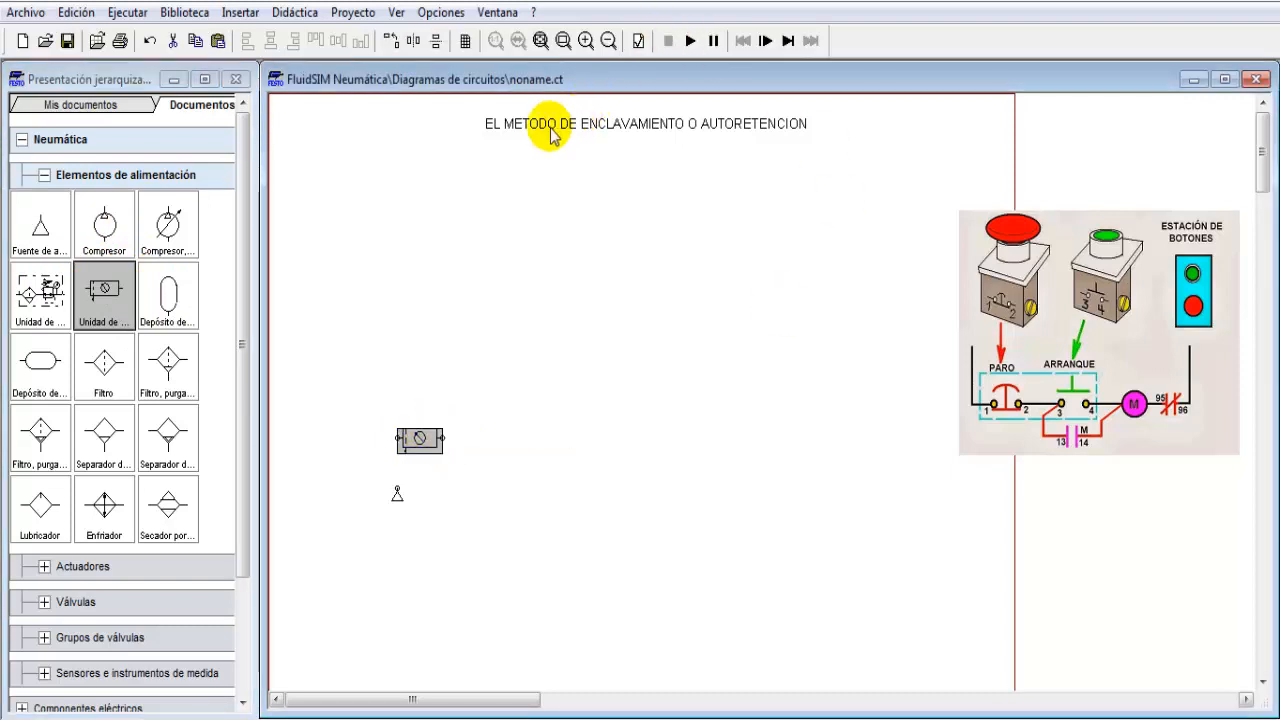
click(464, 42)
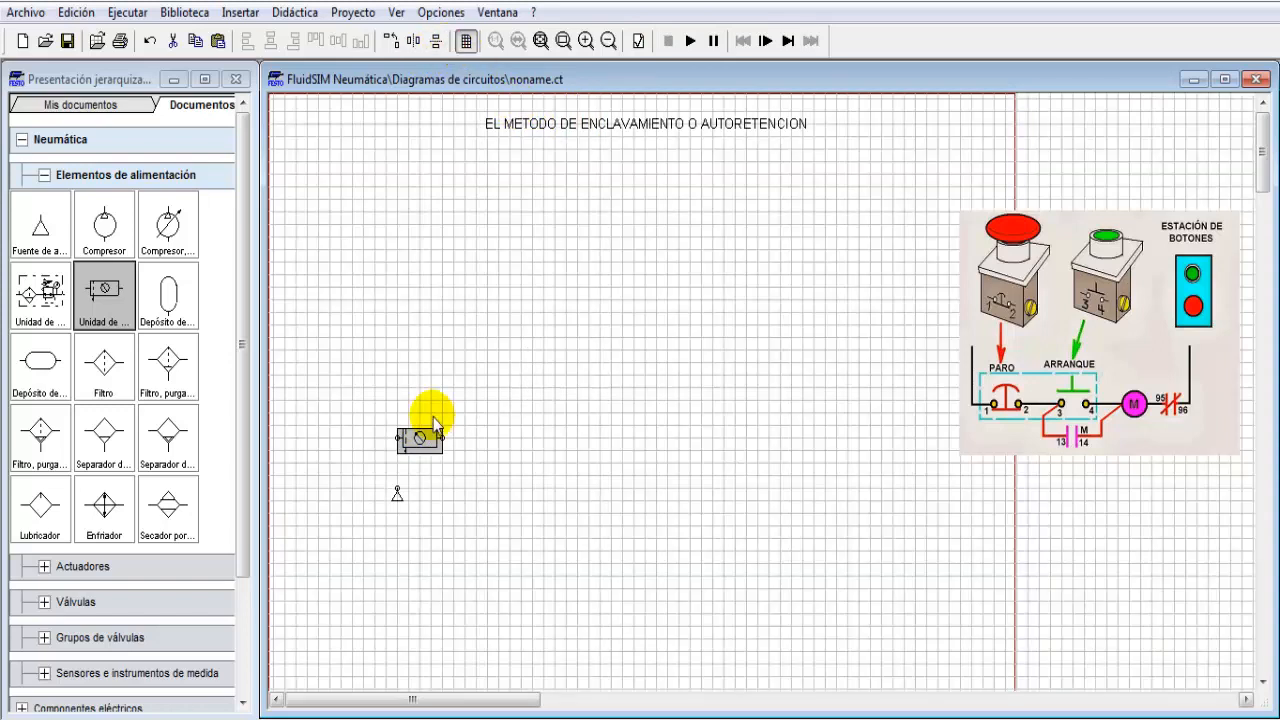
drag(419, 442, 419, 447)
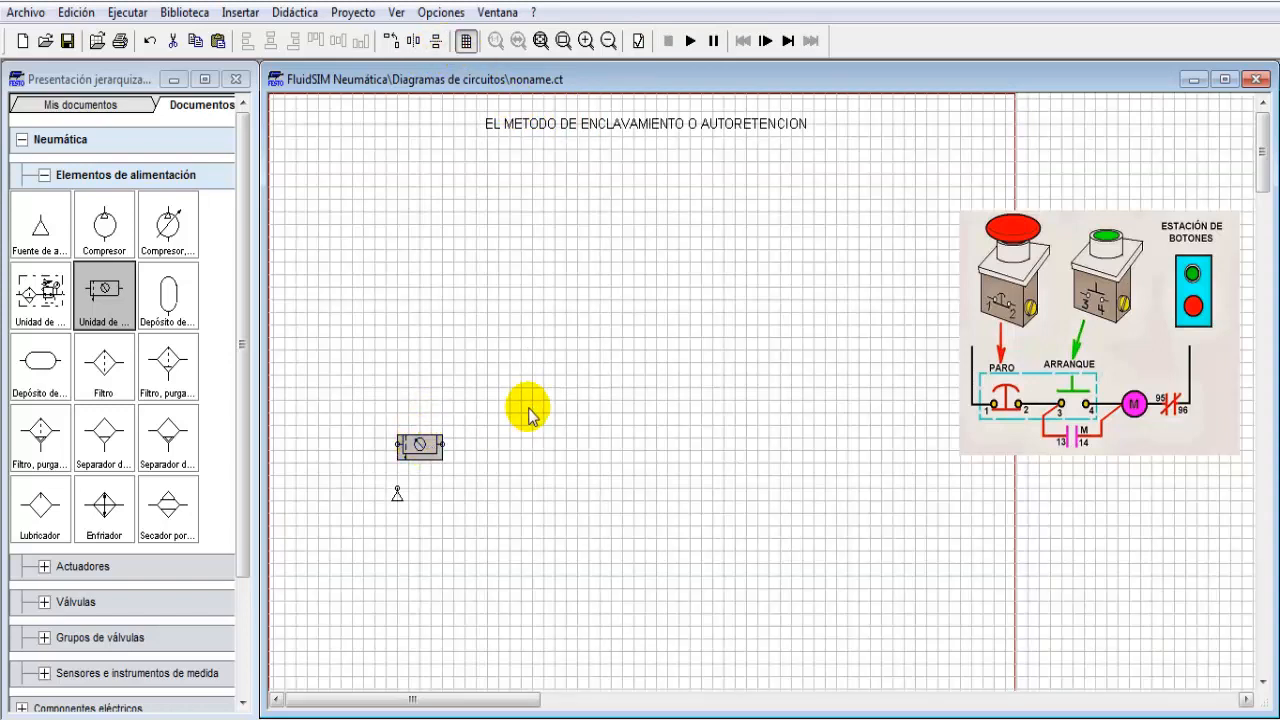
click(503, 353)
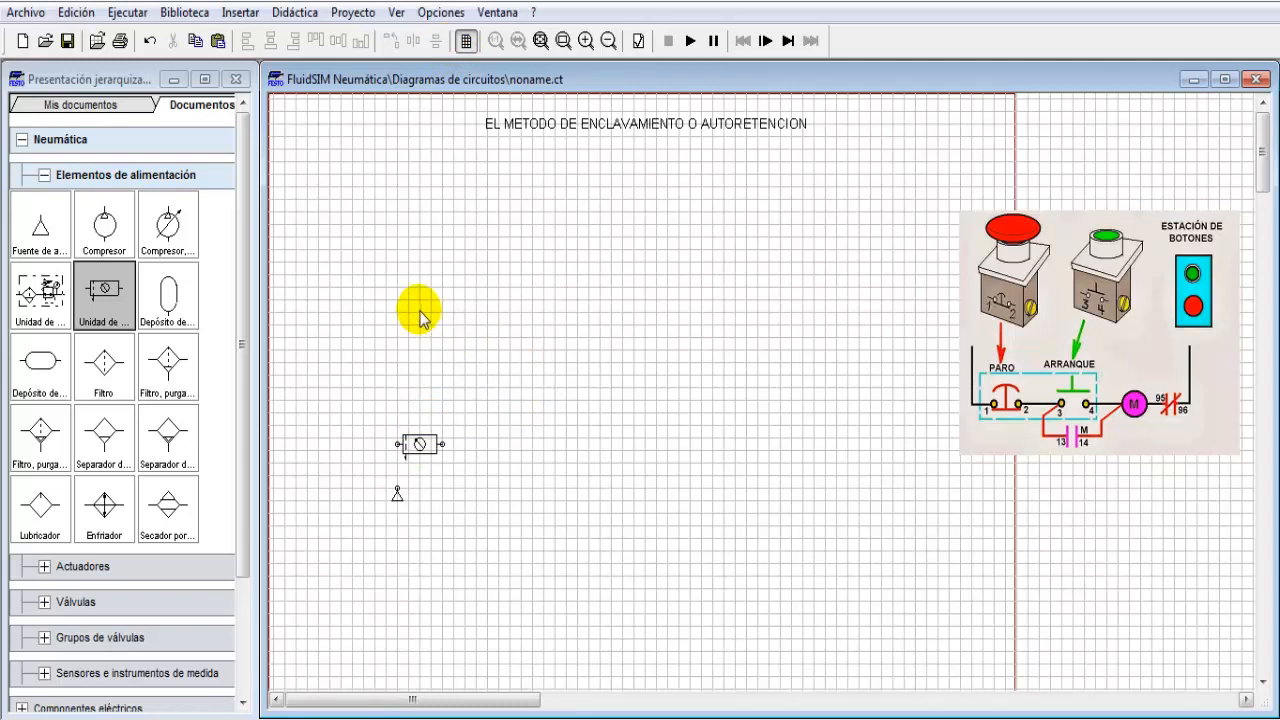
Place a single-acting cylinder with spring return below the diagram title, above and to the right of the service unit
click(44, 175)
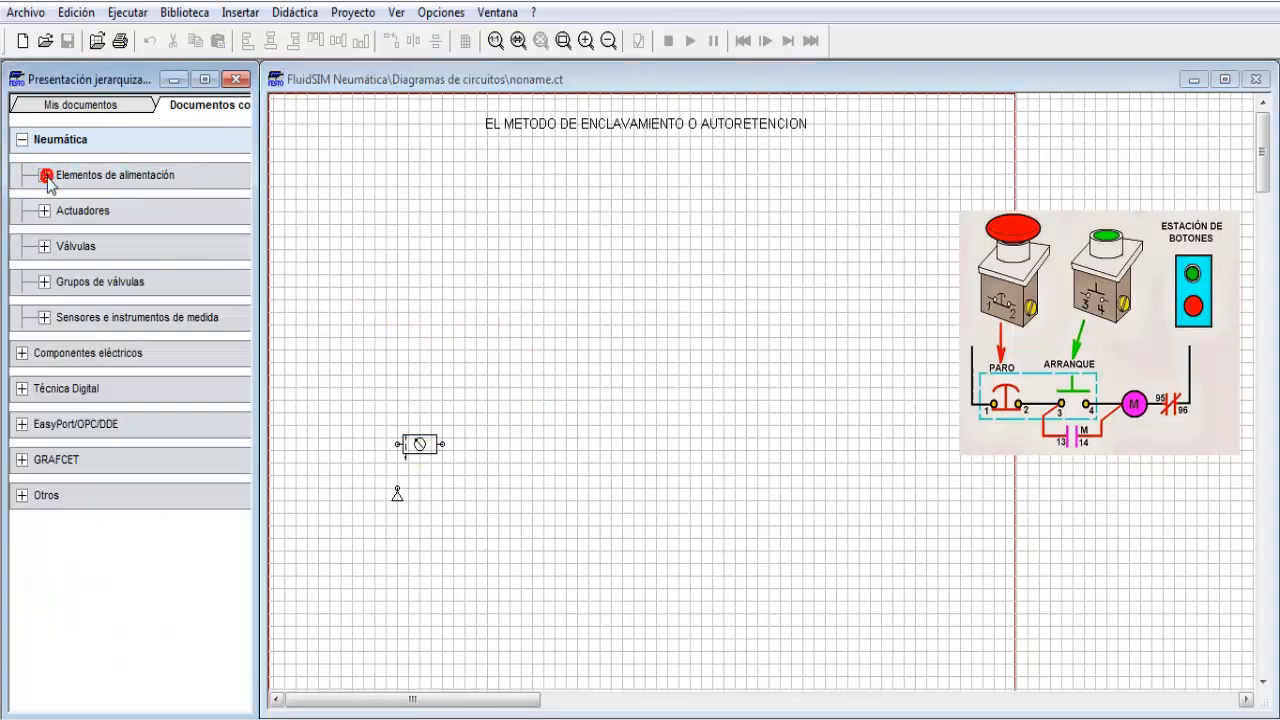
click(44, 210)
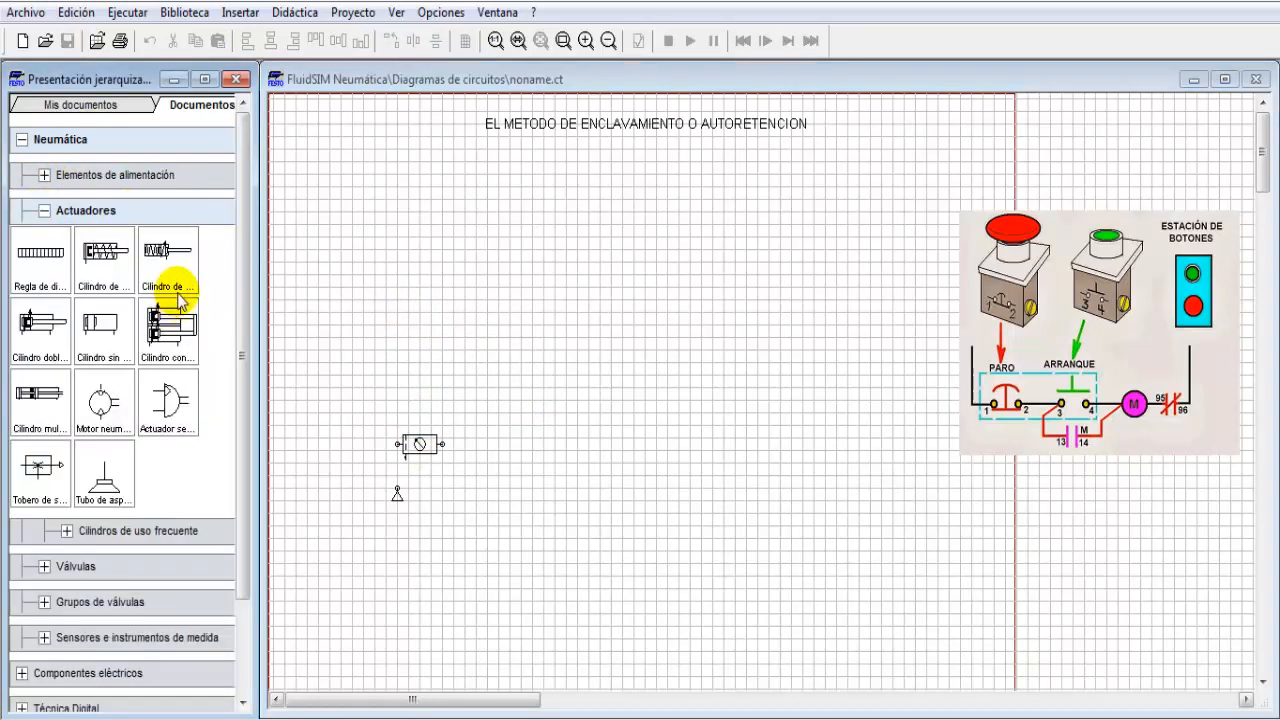
drag(99, 260, 500, 195)
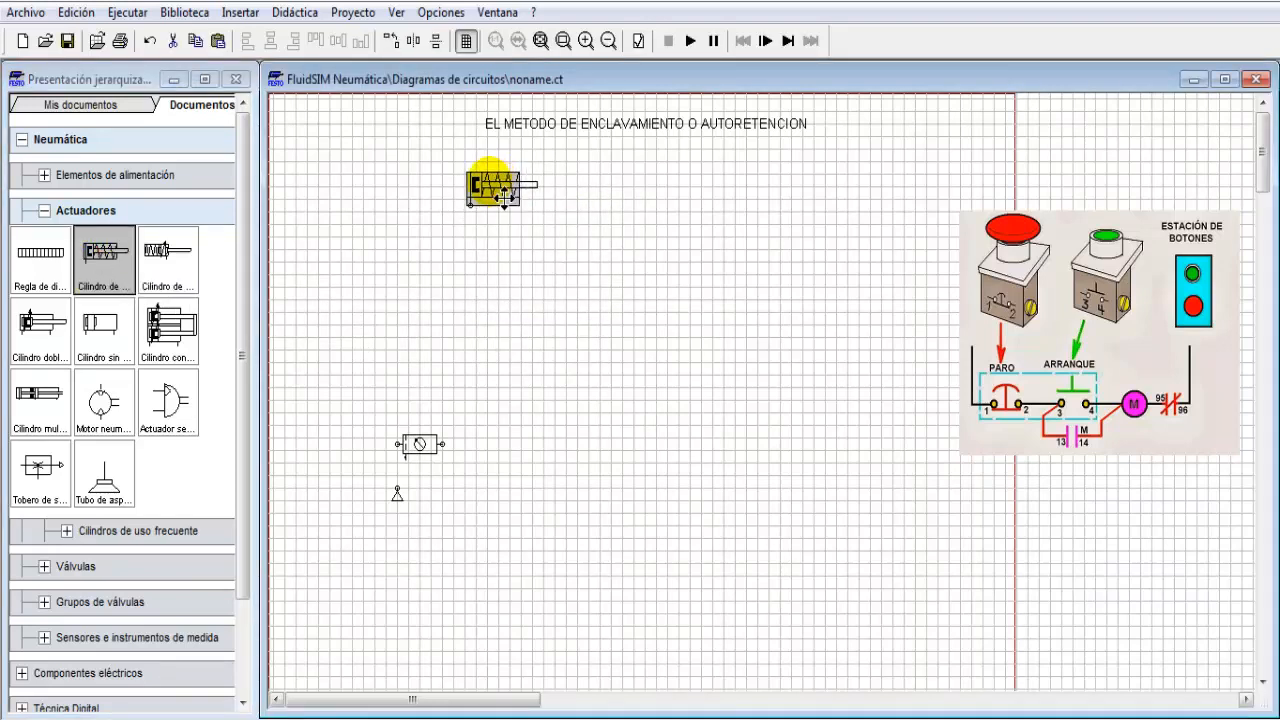
drag(512, 199, 522, 198)
click(500, 258)
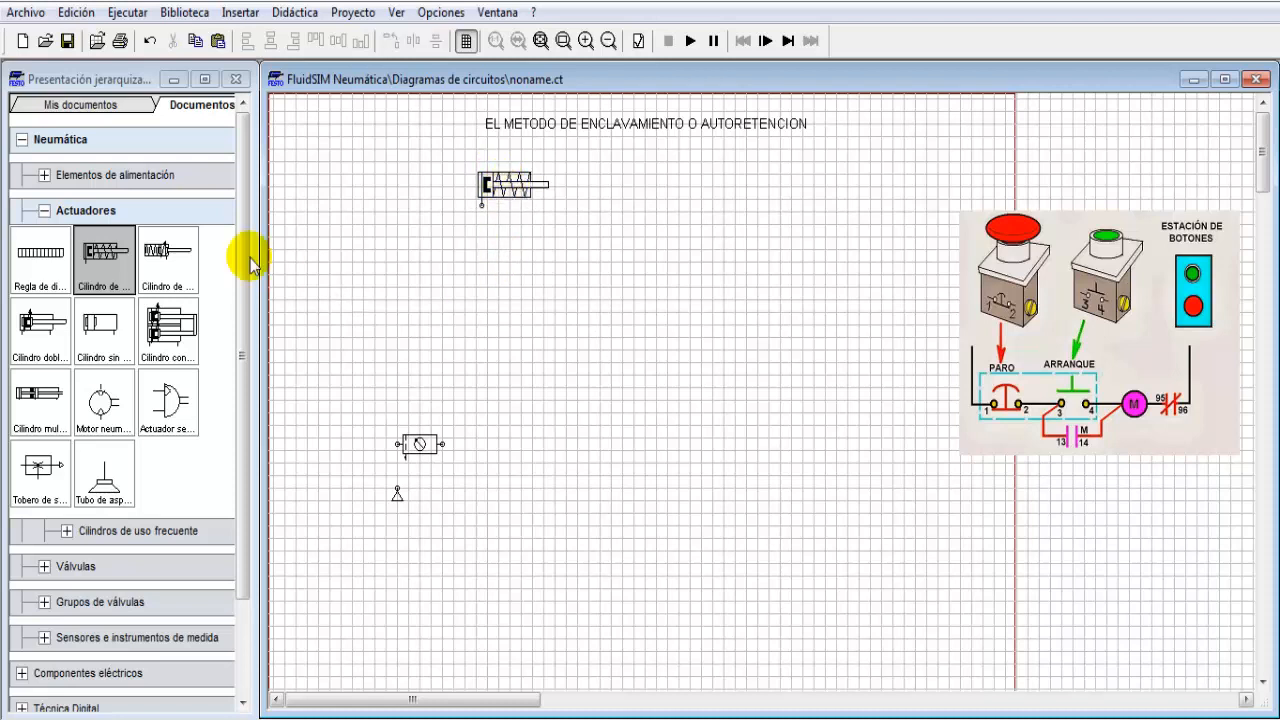
Place a mechanically actuated, spring-return 3/2-way pushbutton valve between the cylinder and the service unit
click(45, 211)
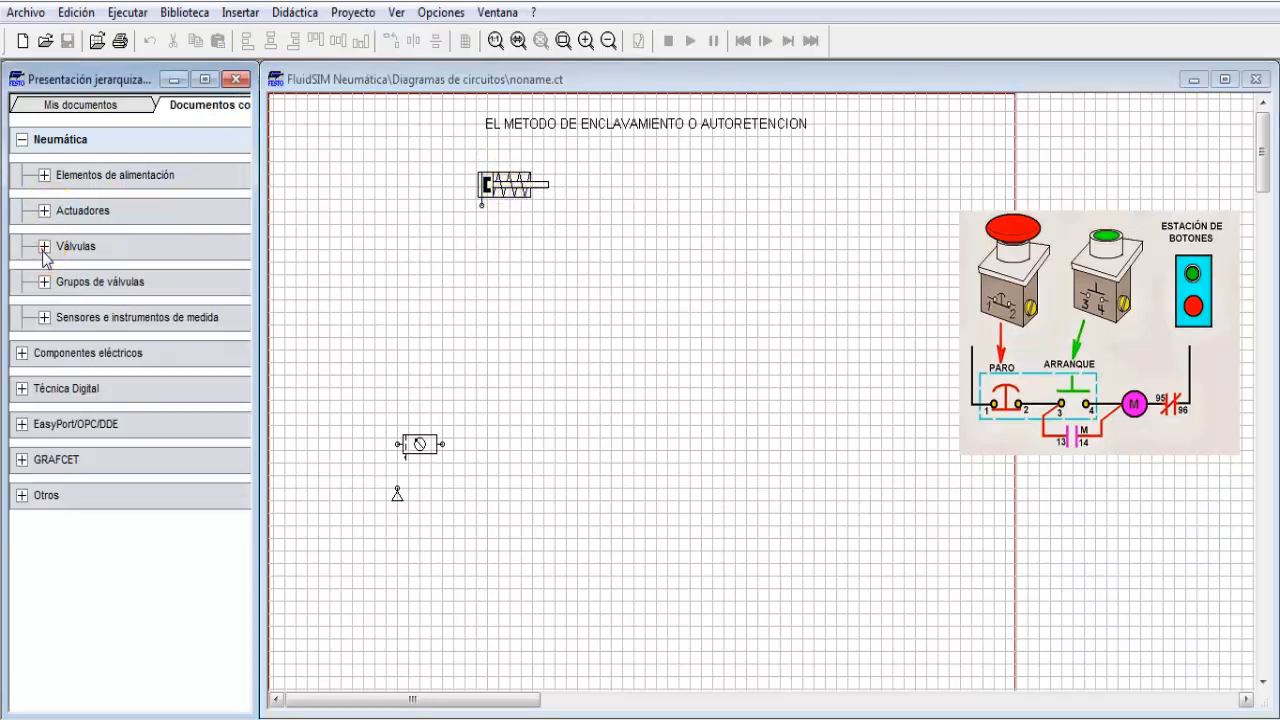
click(43, 247)
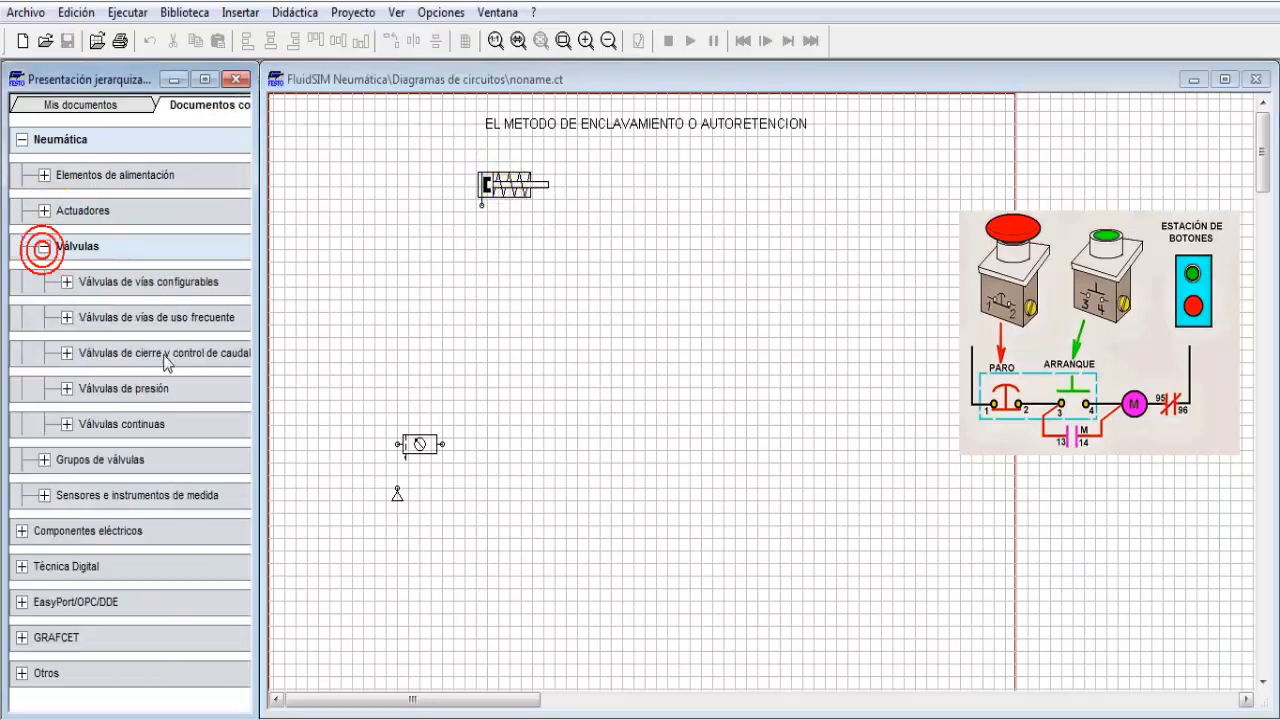
click(66, 317)
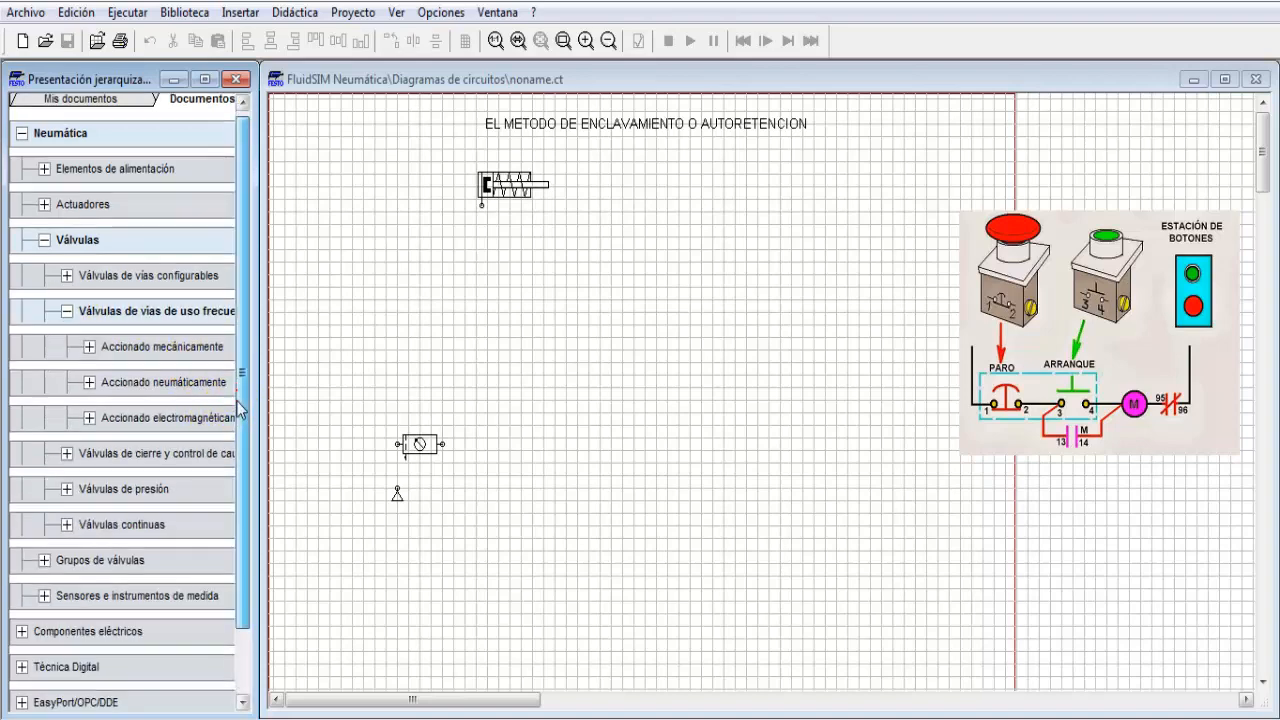
click(90, 354)
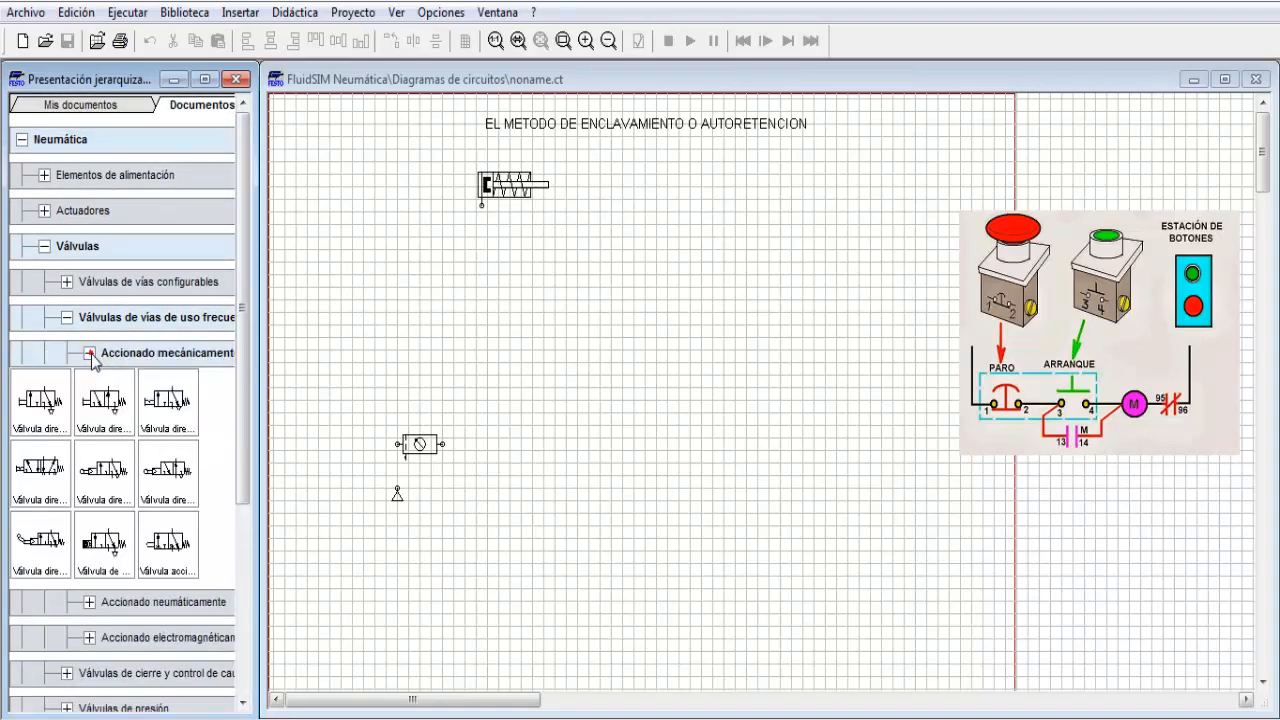
click(40, 400)
drag(40, 400, 457, 331)
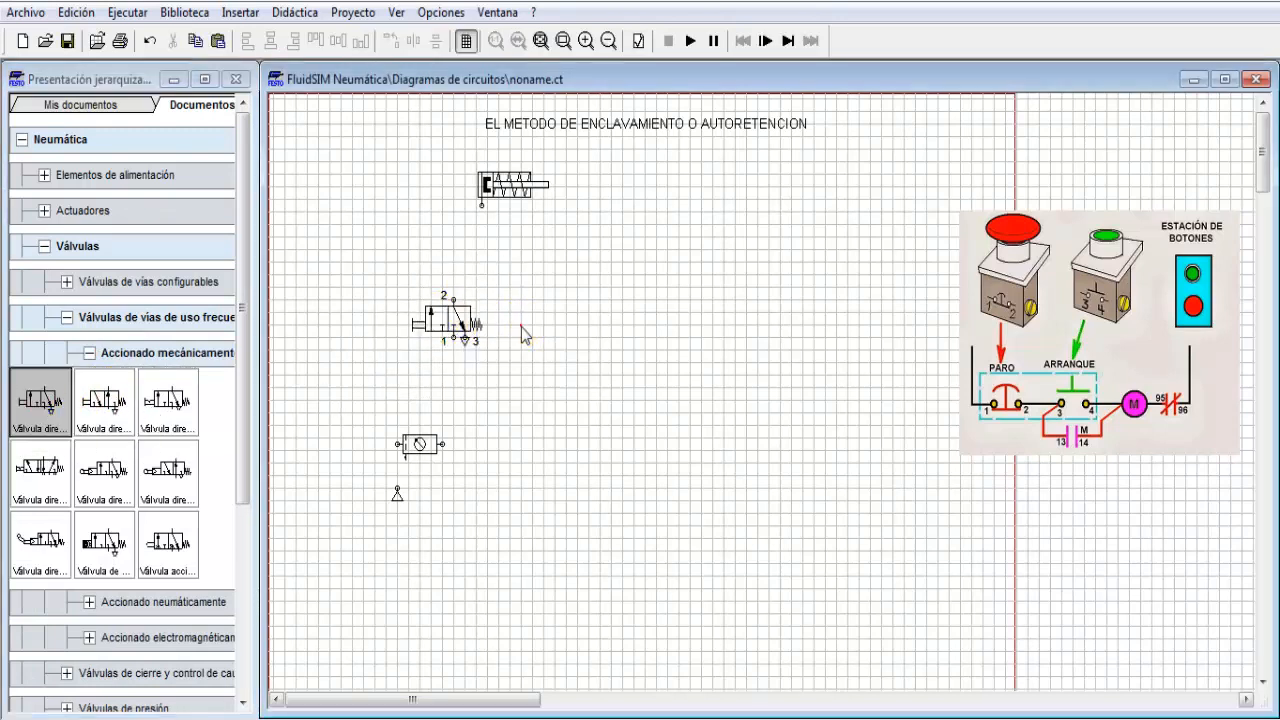
Configure the valve's left actuation by removing the muscular-effort pushbutton and choosing the electric solenoid, then accept
right_click(460, 316)
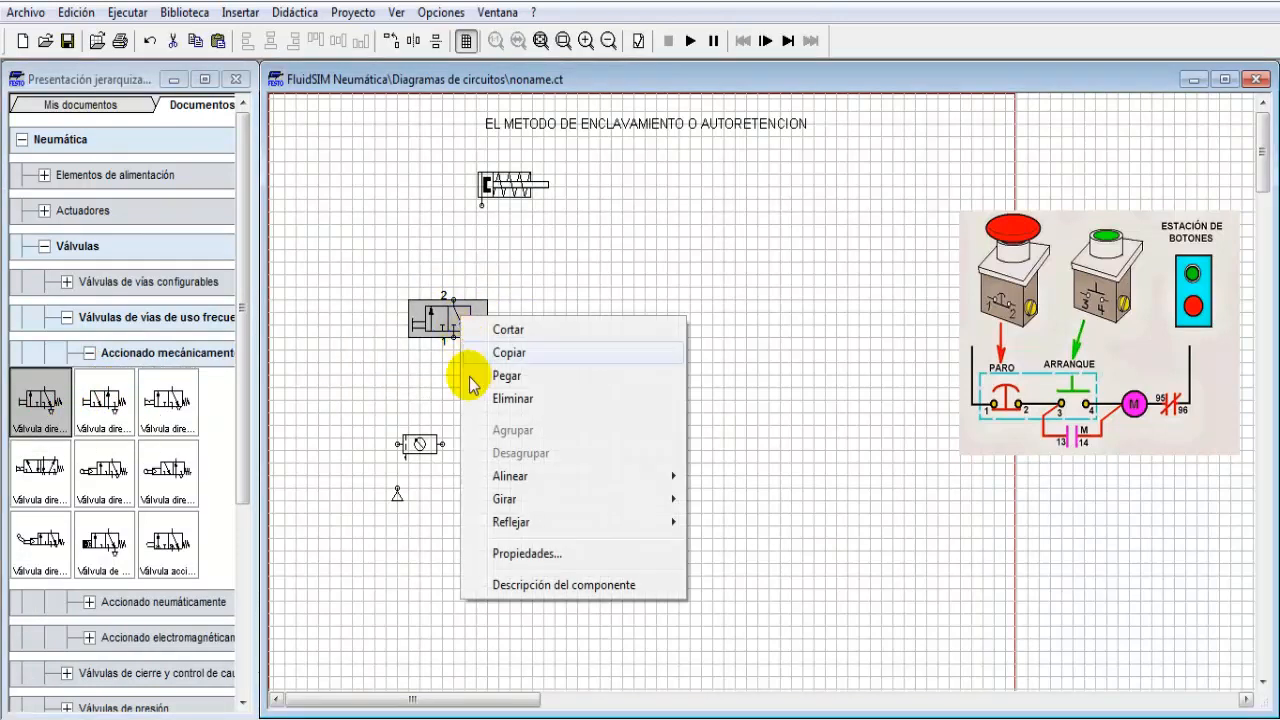
click(571, 553)
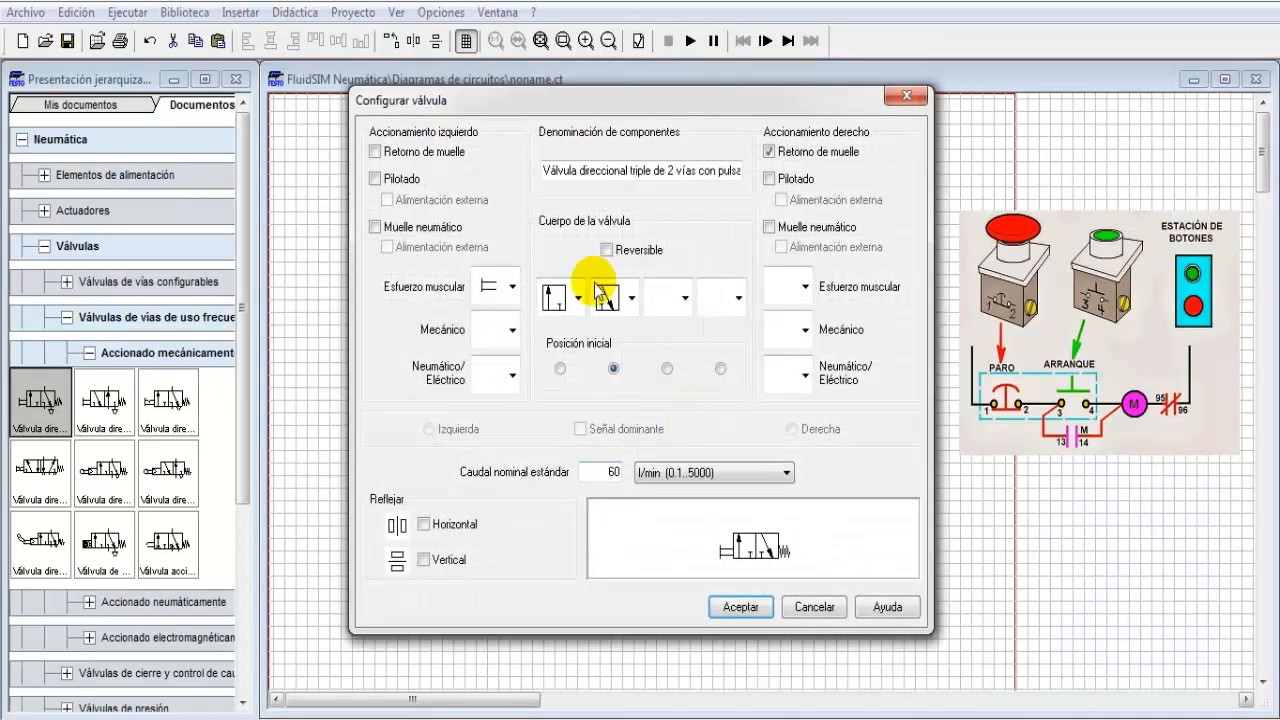
drag(491, 104, 694, 100)
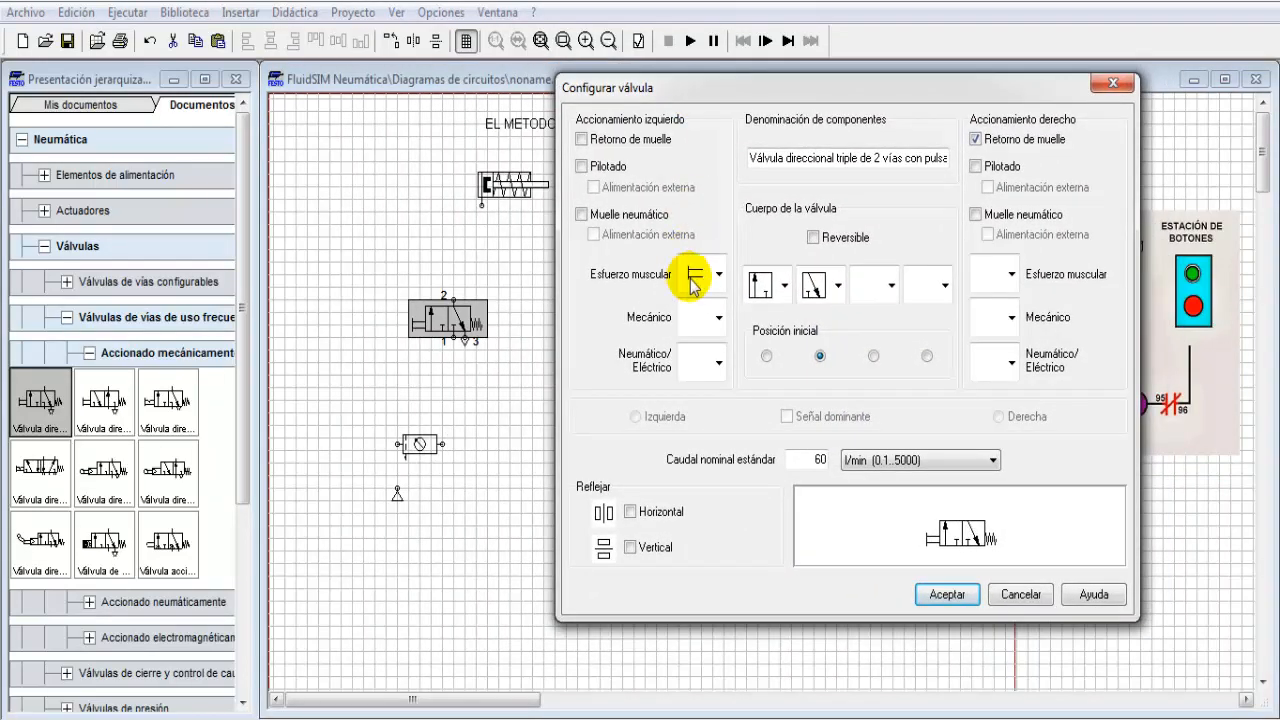
click(719, 274)
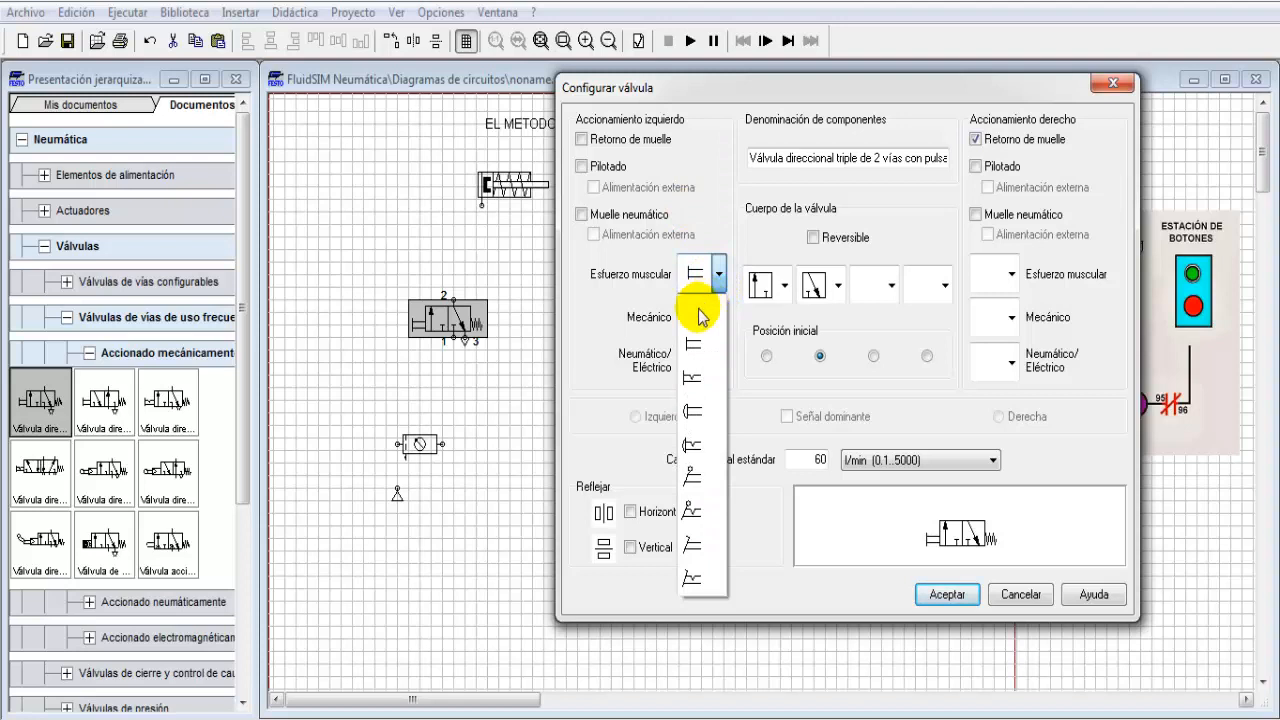
click(704, 311)
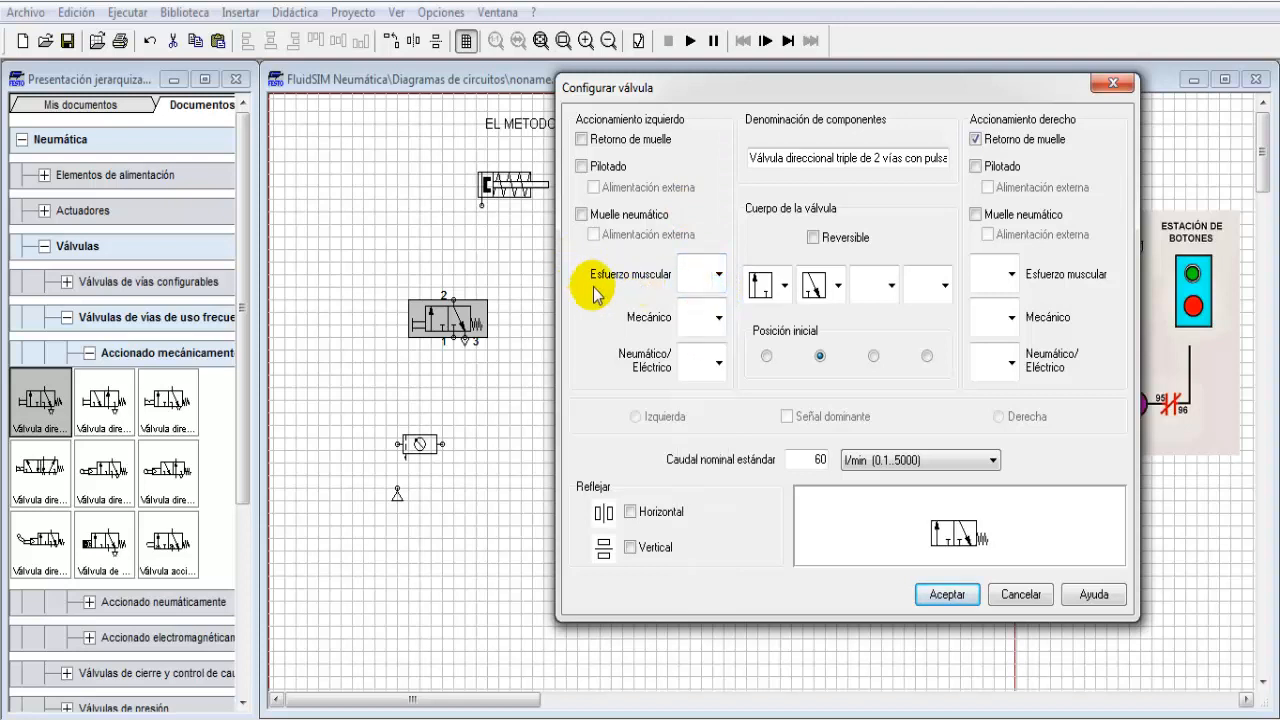
click(719, 362)
click(719, 362)
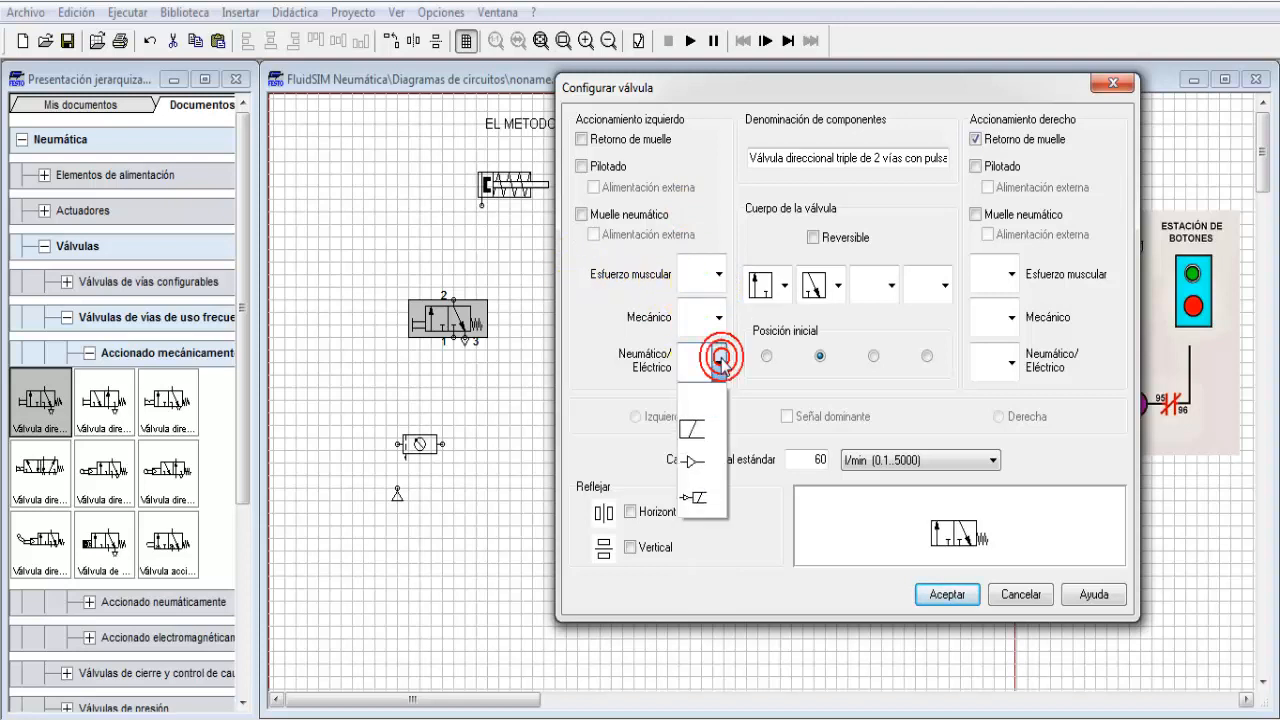
click(693, 430)
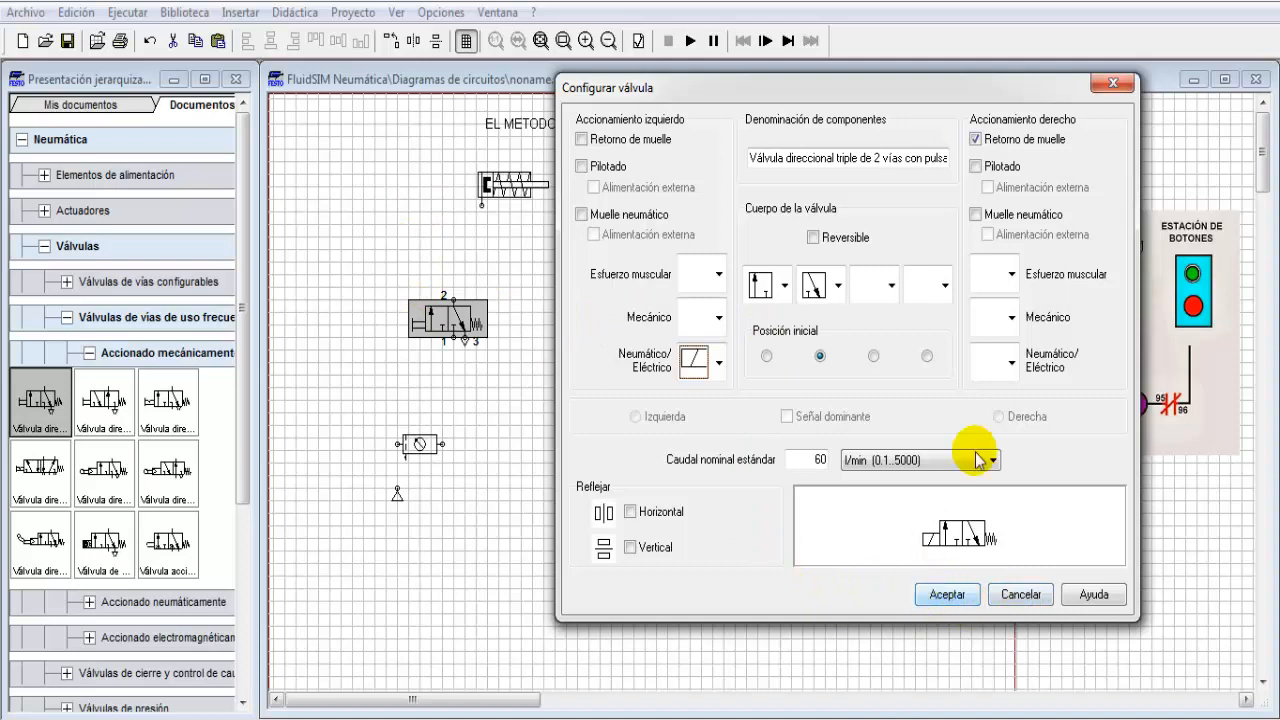
click(947, 594)
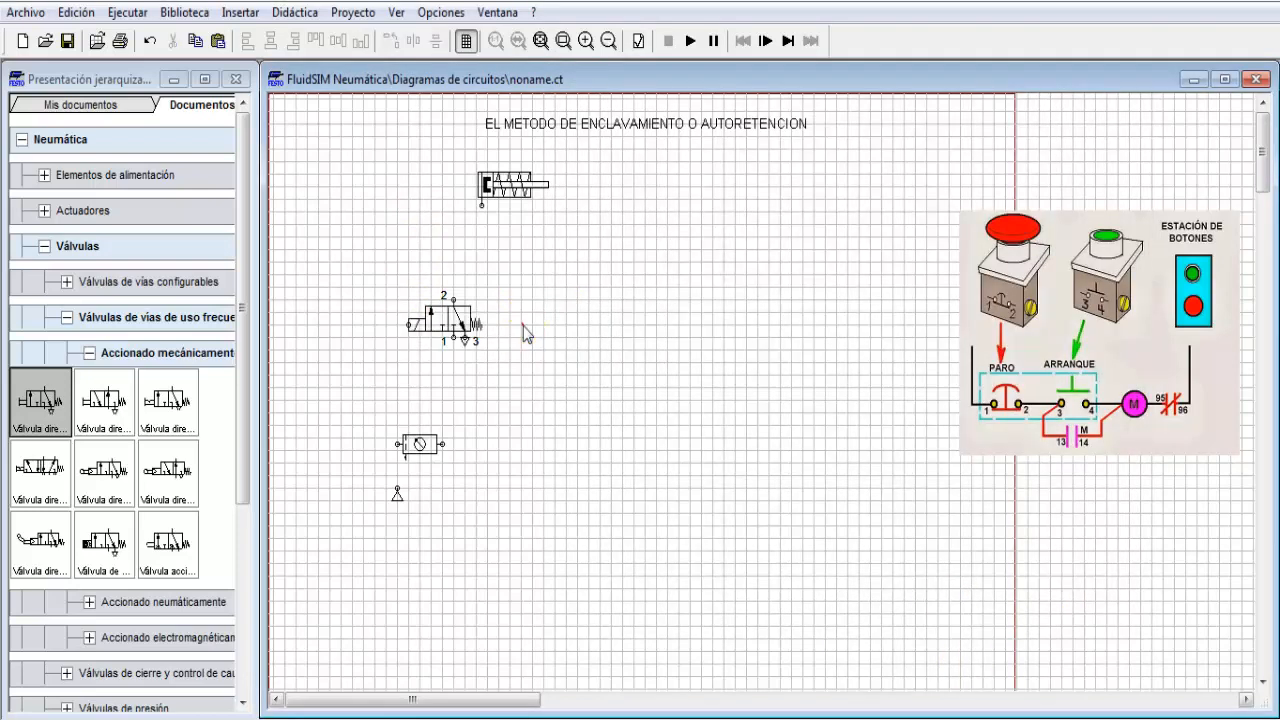
Align the cylinder port above valve port 2 and pipe together the cylinder, valve, service unit and air source
drag(491, 178, 463, 184)
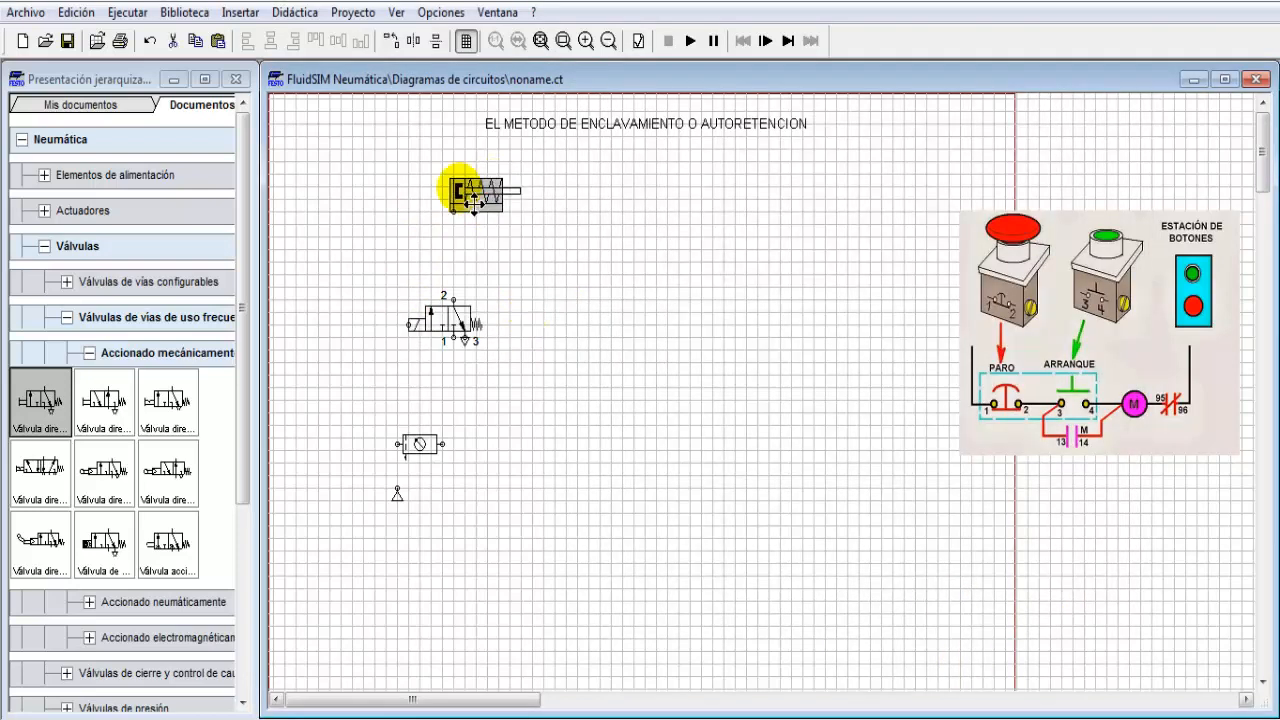
click(469, 226)
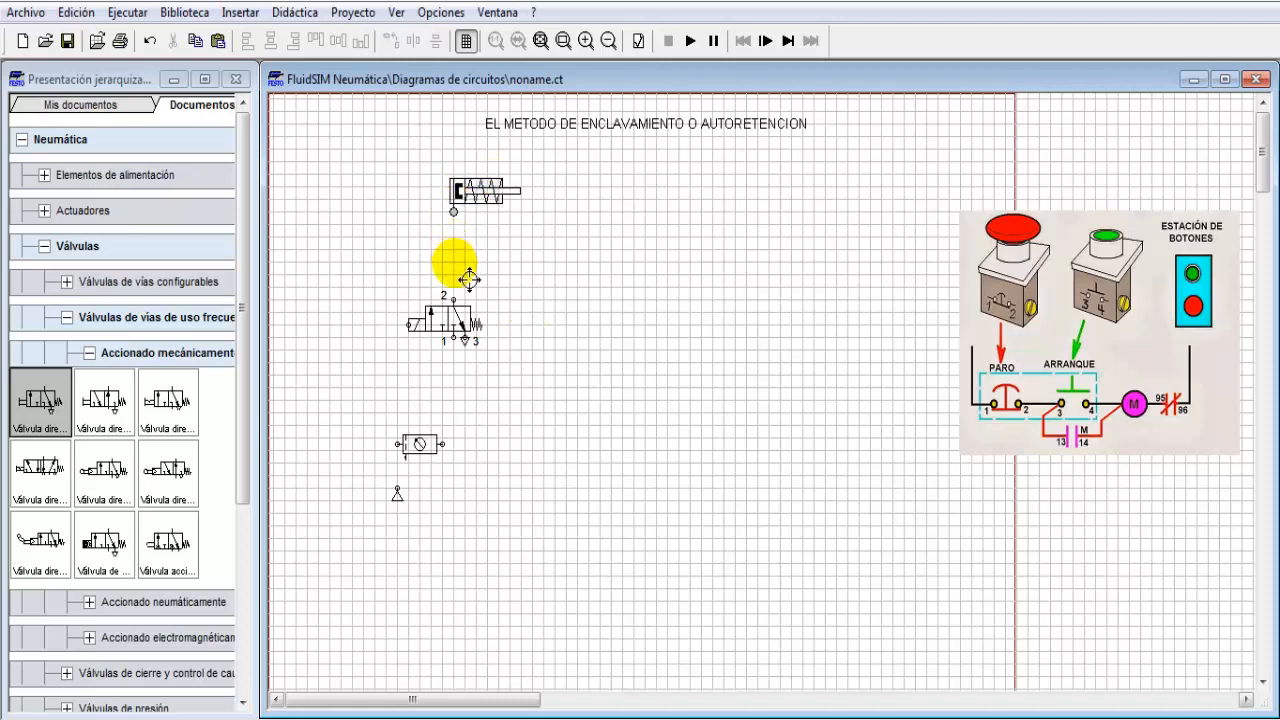
drag(454, 212, 454, 299)
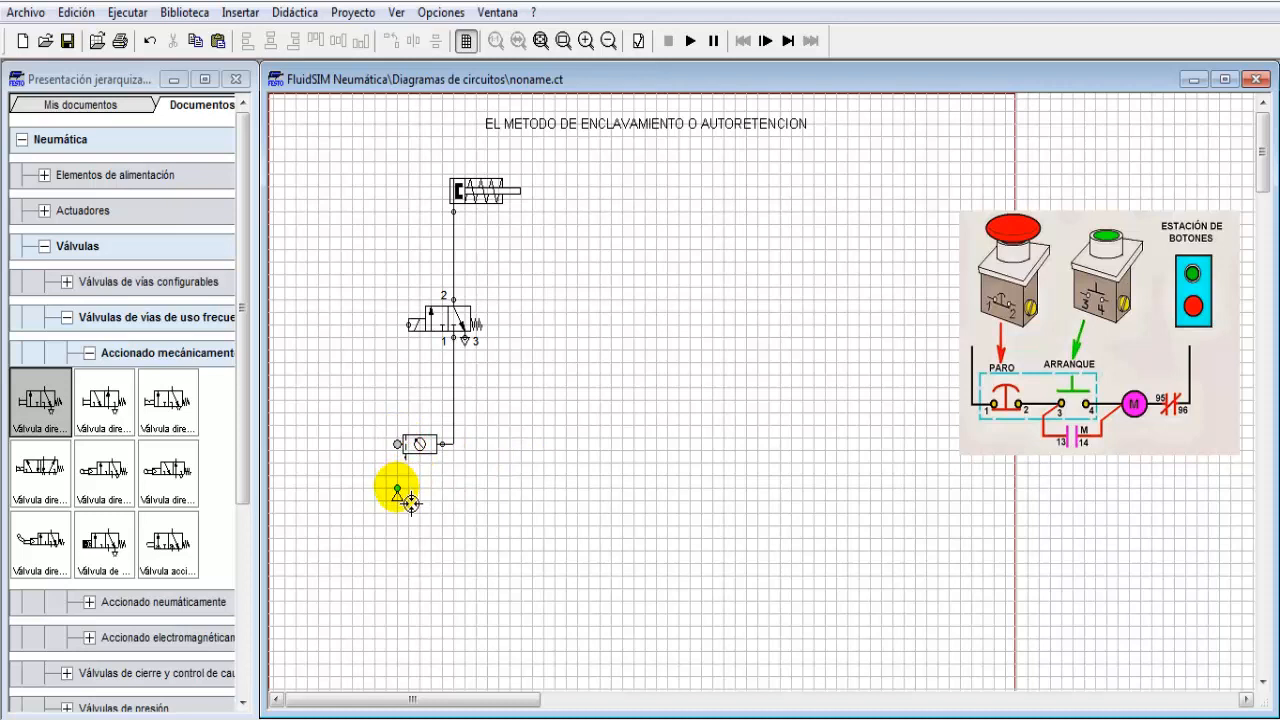
drag(397, 489, 397, 444)
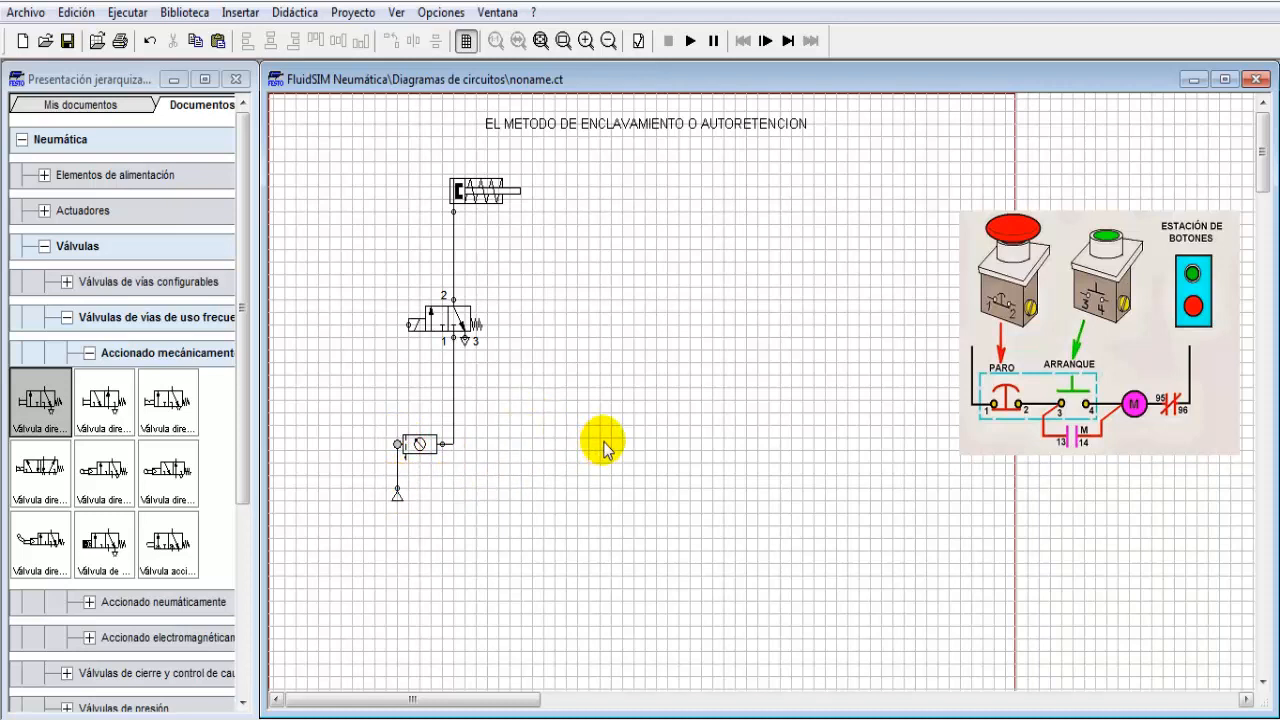
Select the whole pneumatic circuit and shift it left to free space for the electrical diagram
click(88, 353)
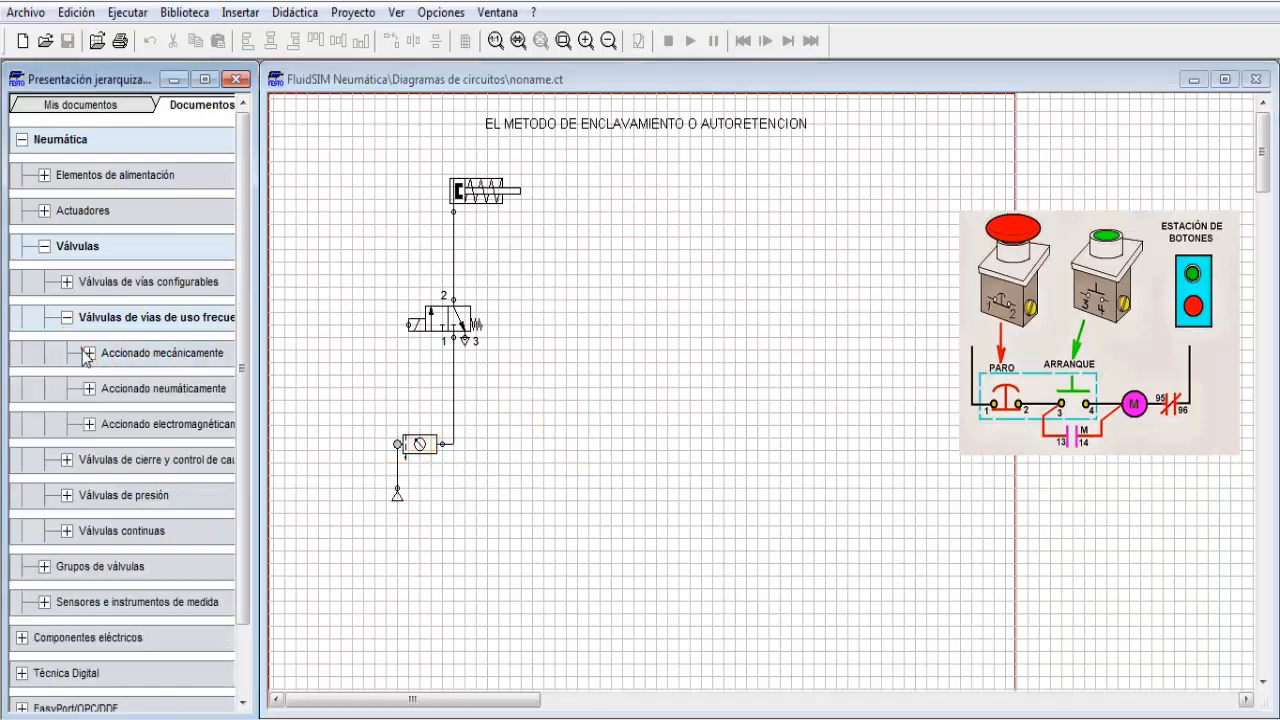
drag(500, 528, 352, 172)
drag(489, 207, 433, 214)
click(615, 442)
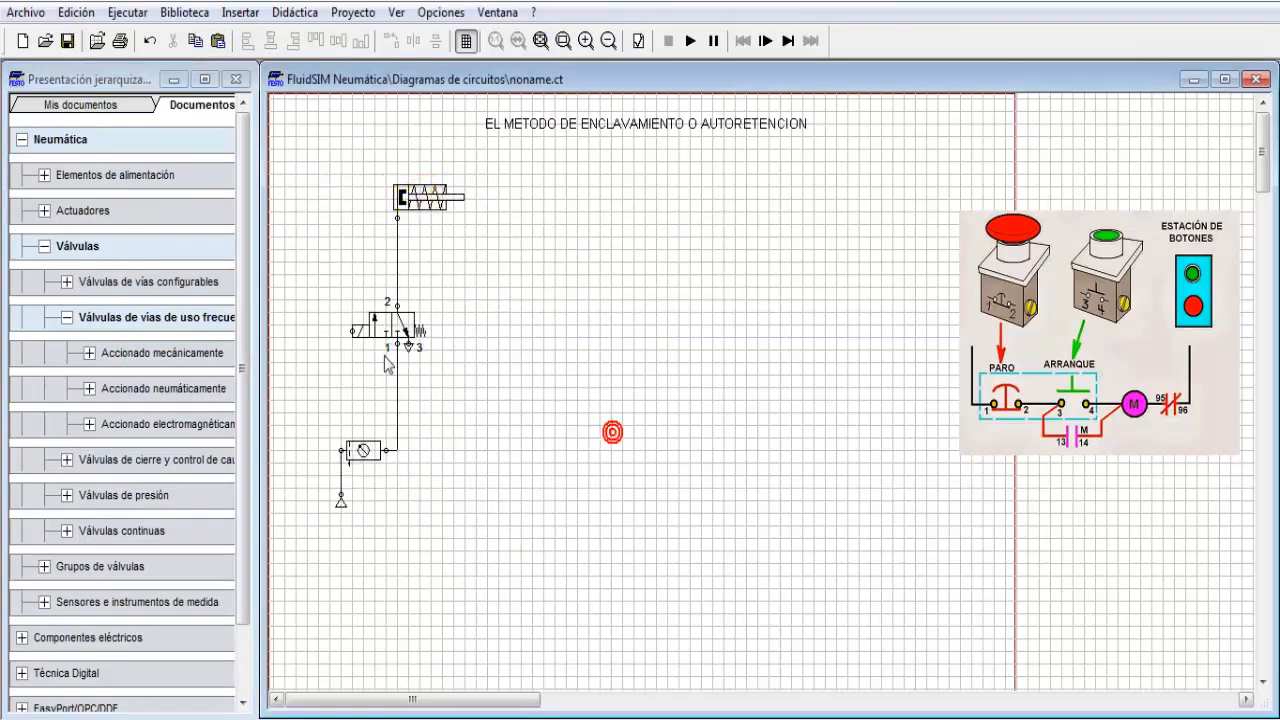
Place a +24V voltage source from the electrical components below the title, to the right of the cylinder
click(66, 317)
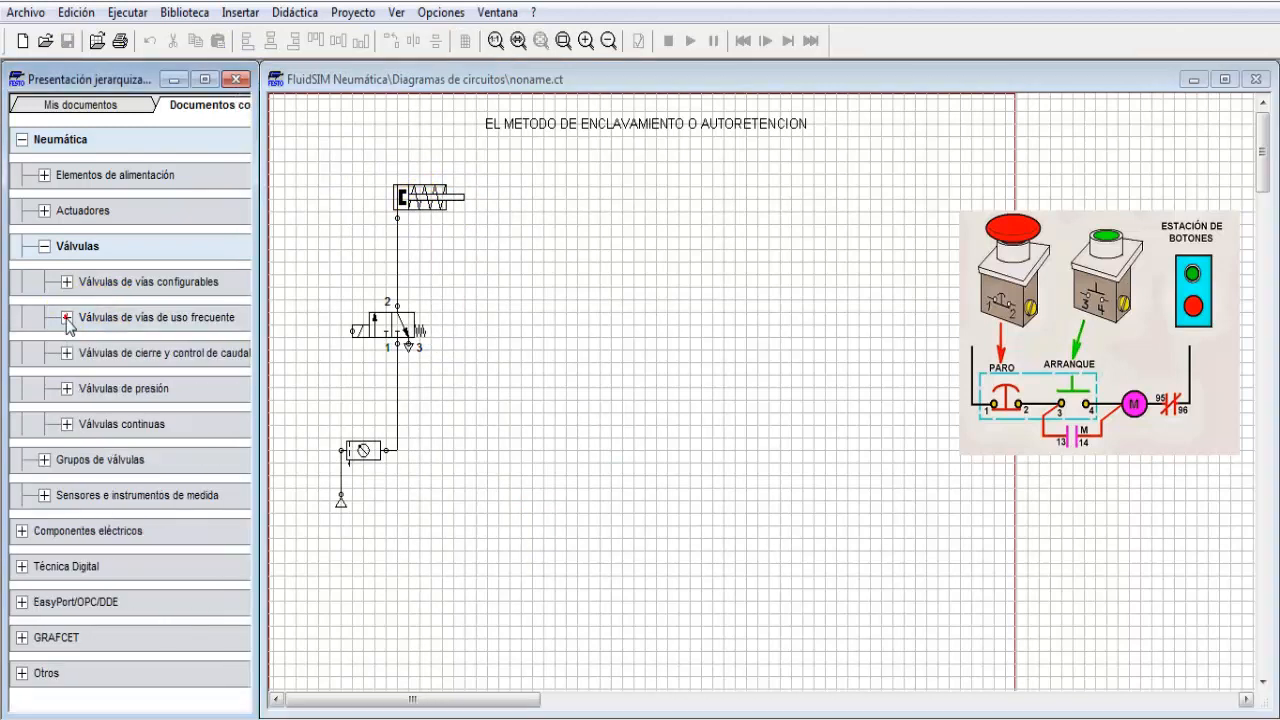
click(42, 247)
click(22, 141)
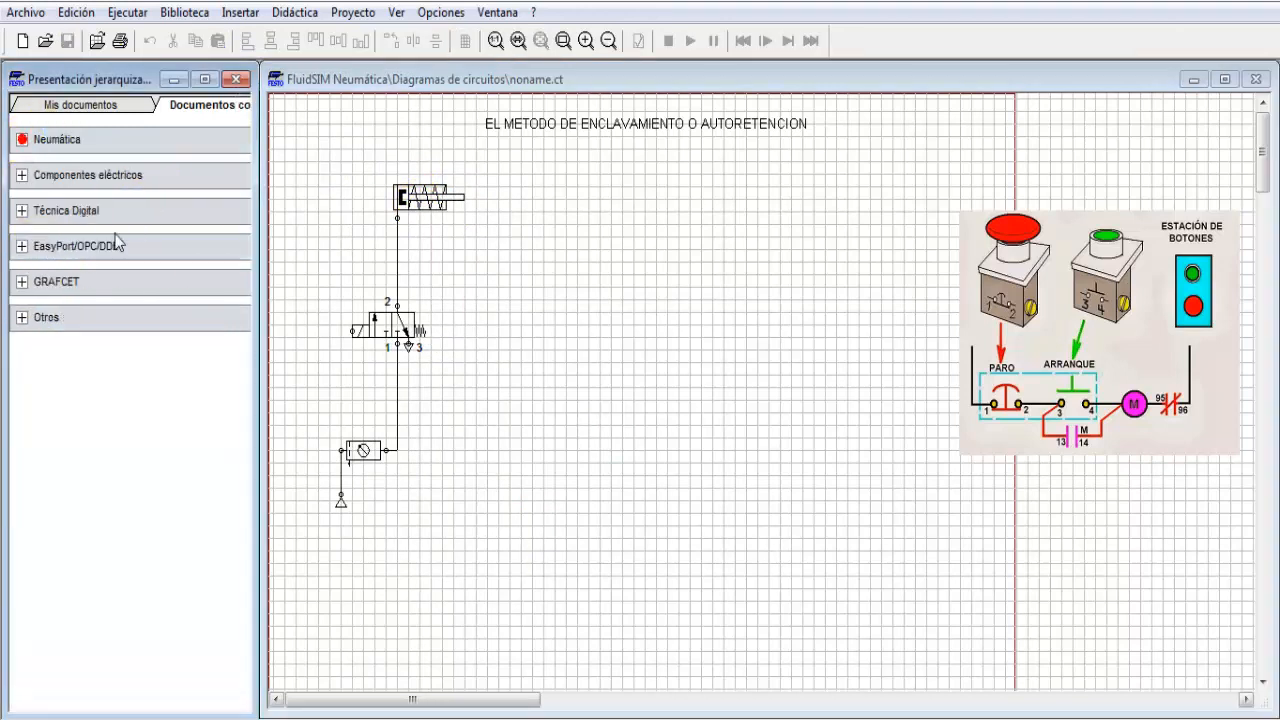
click(24, 178)
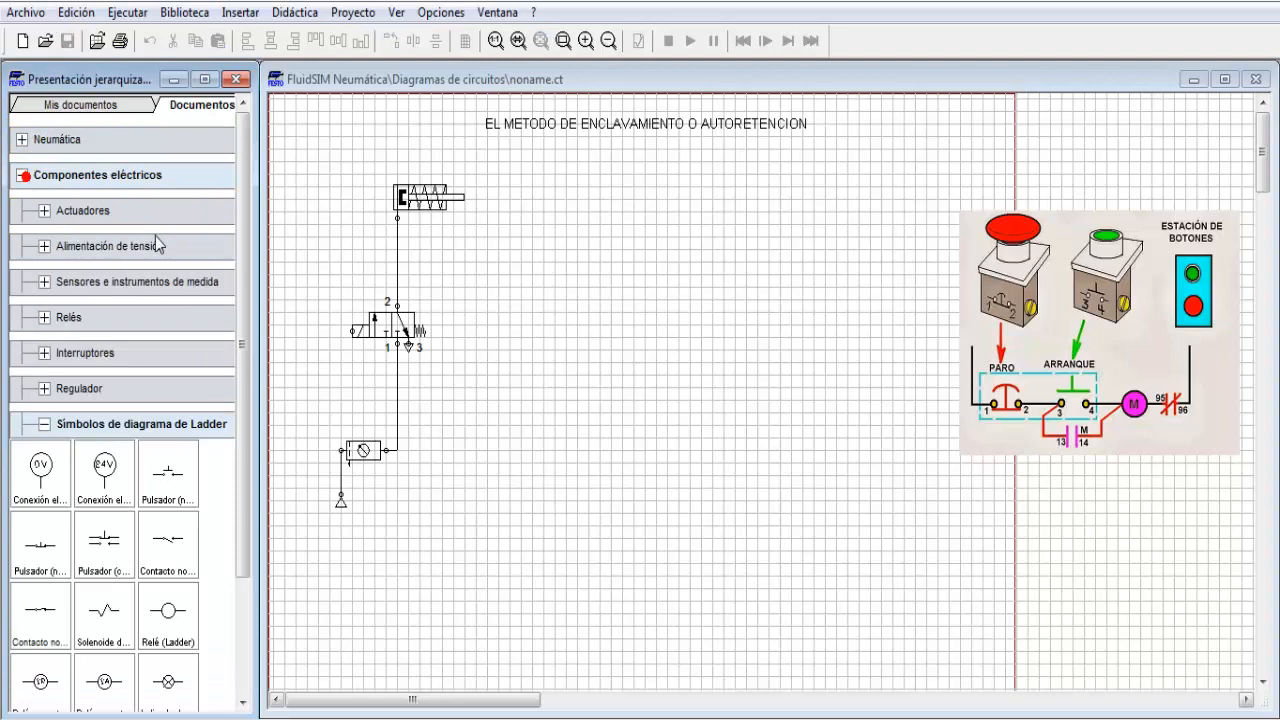
click(43, 424)
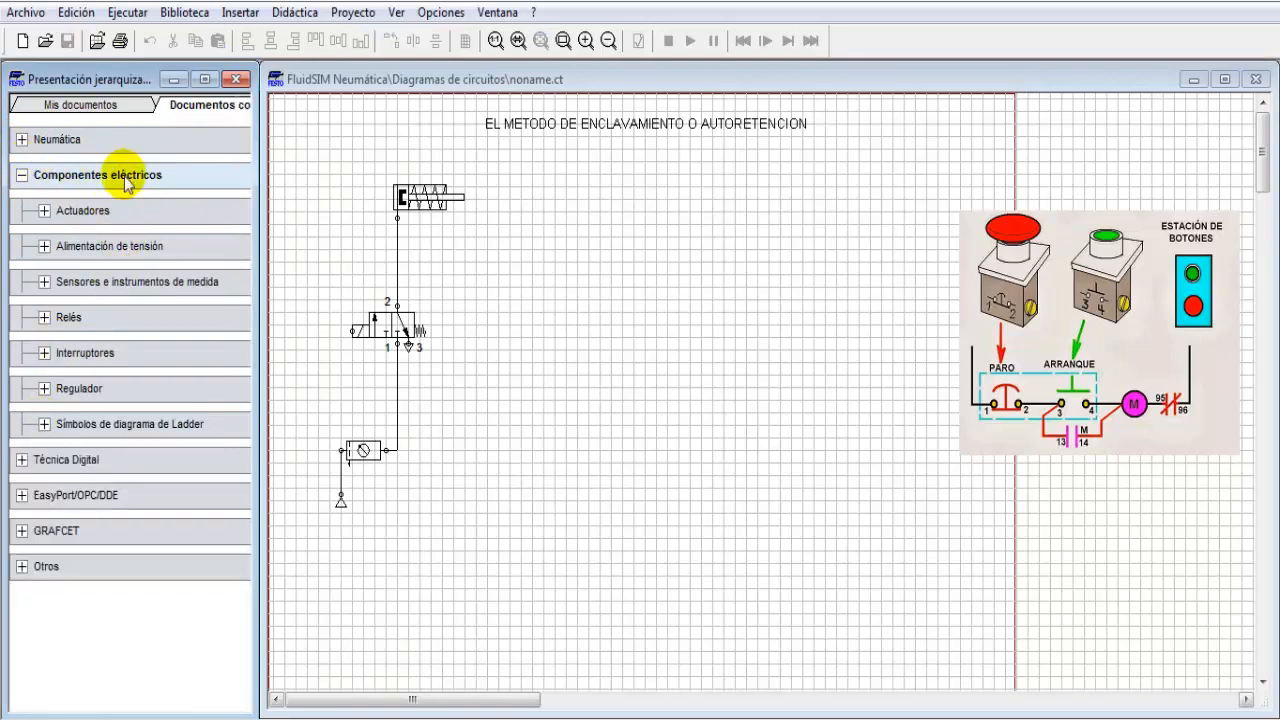
click(44, 246)
drag(100, 289, 609, 191)
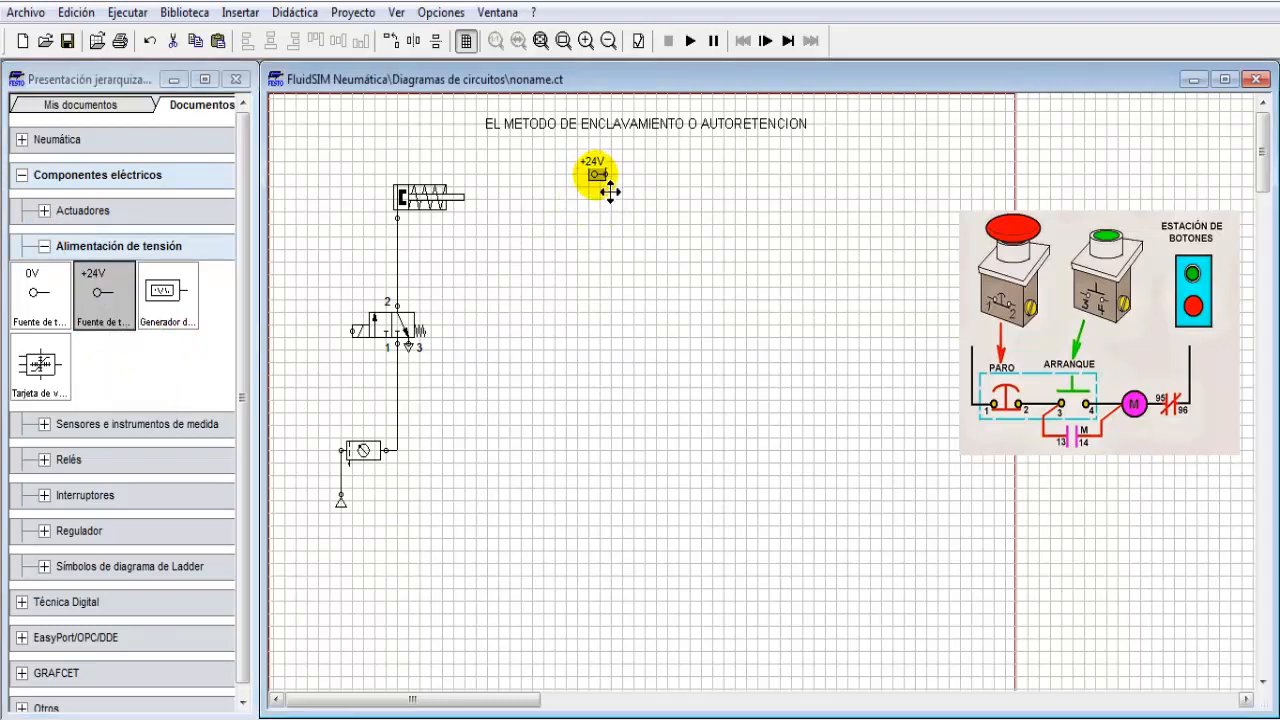
Place a 0V voltage source well below the +24V source, about level with the compressed air source
click(596, 214)
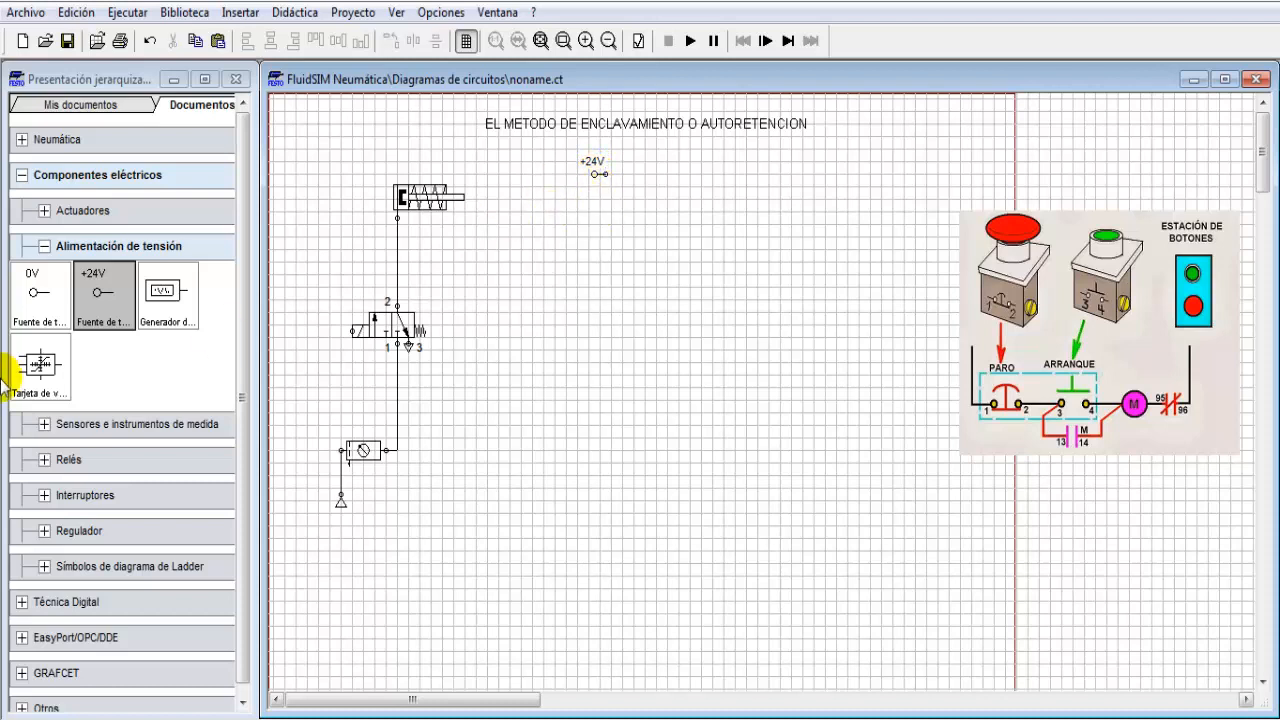
drag(55, 297, 609, 520)
click(44, 246)
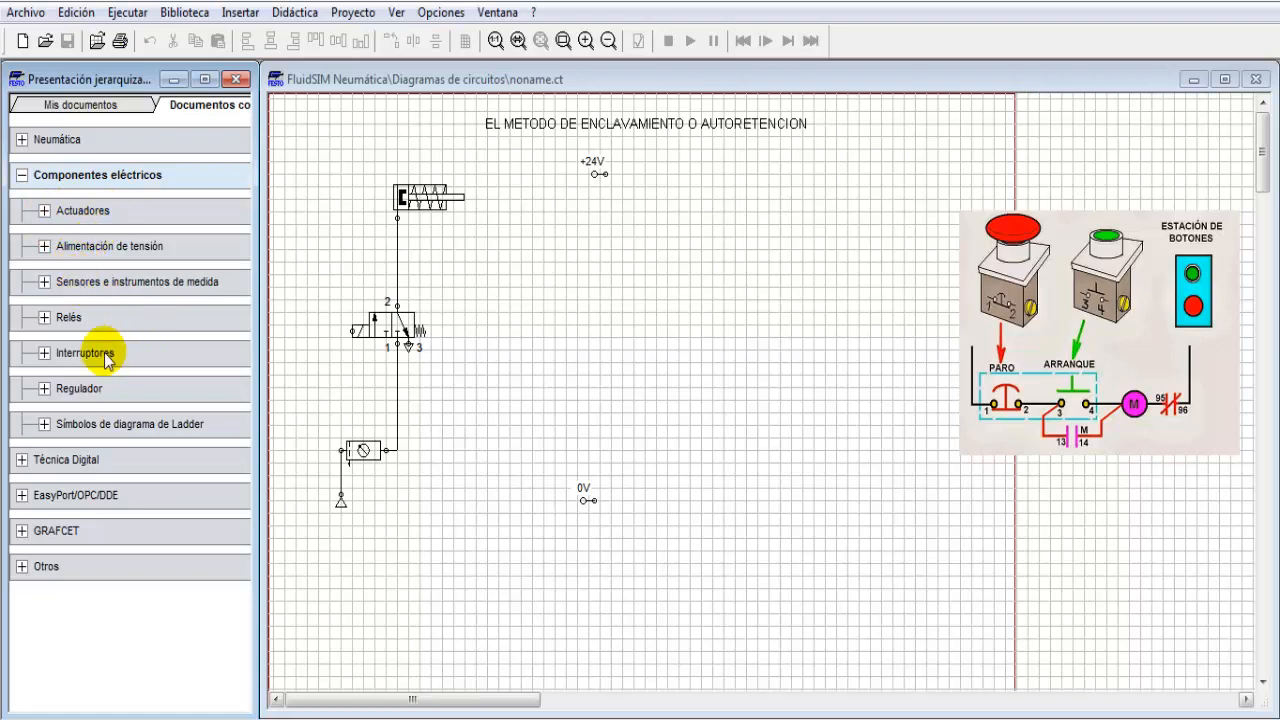
Place a valve solenoid (Solenoide de válvula) from the relay components between the +24V and 0V sources
click(45, 355)
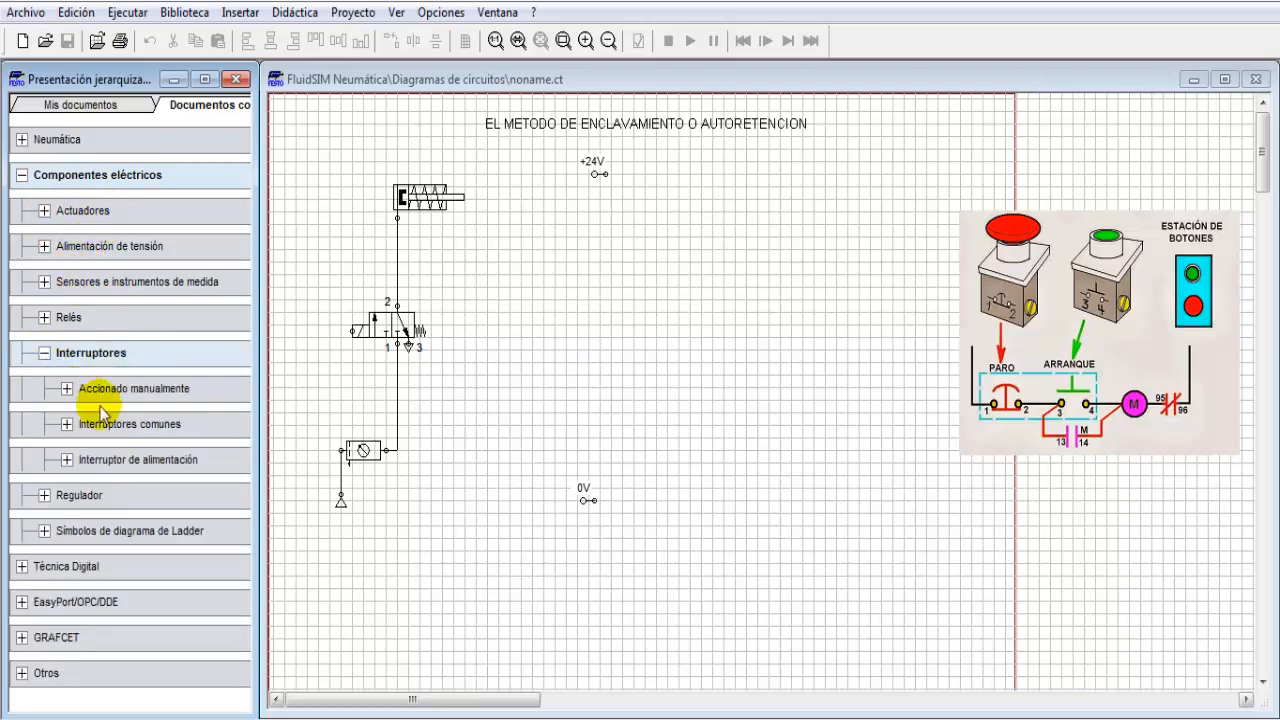
click(45, 353)
click(44, 317)
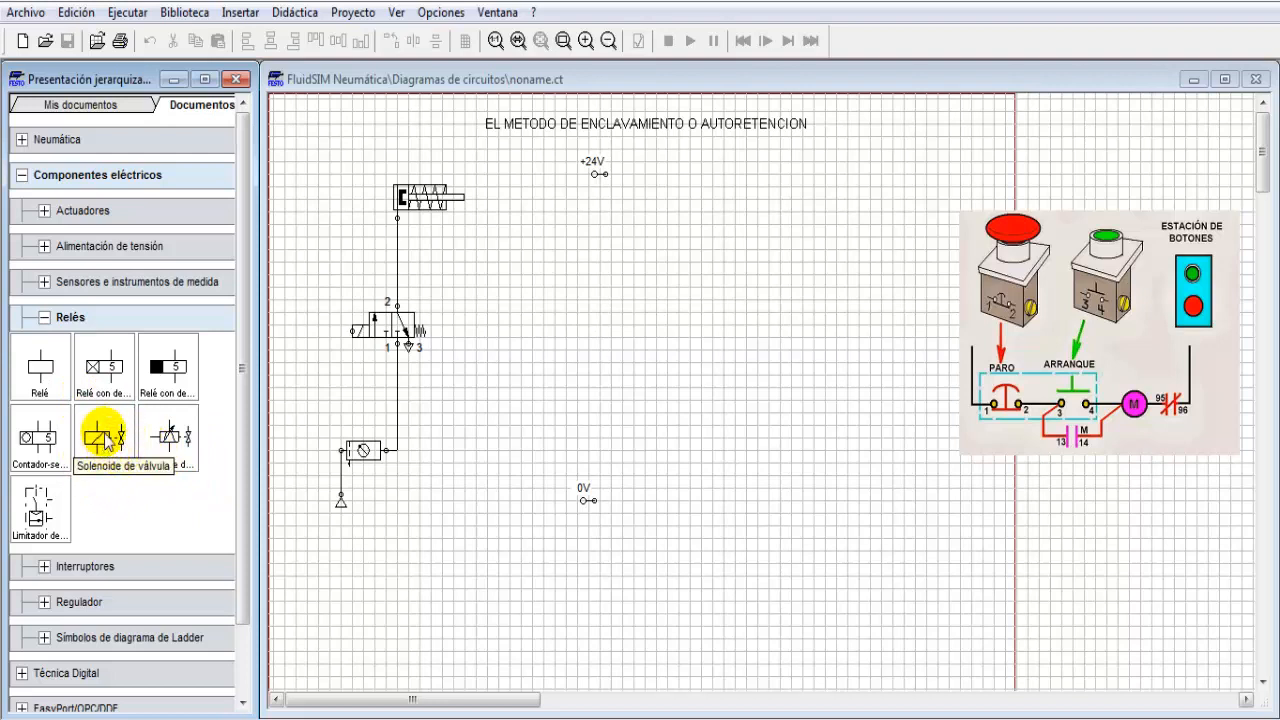
drag(99, 445, 620, 340)
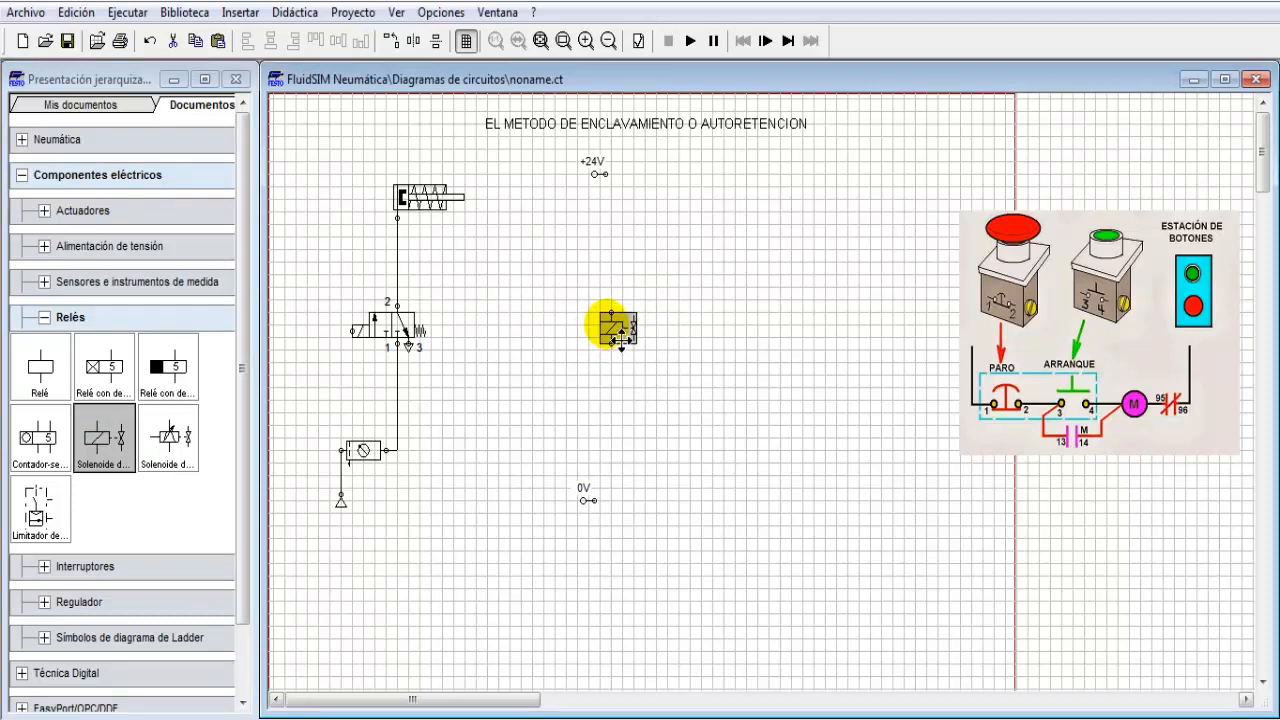
click(677, 289)
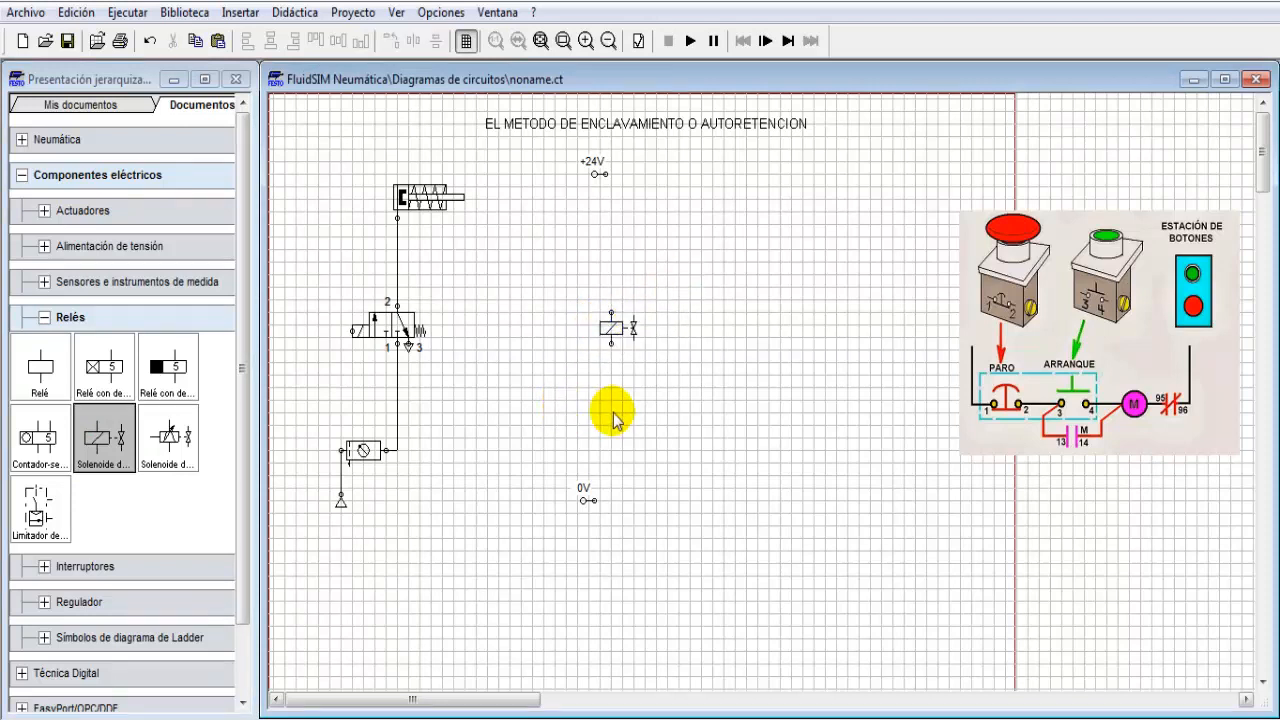
Place a relay coil (Relé) between the valve solenoid and the 0V source
click(40, 380)
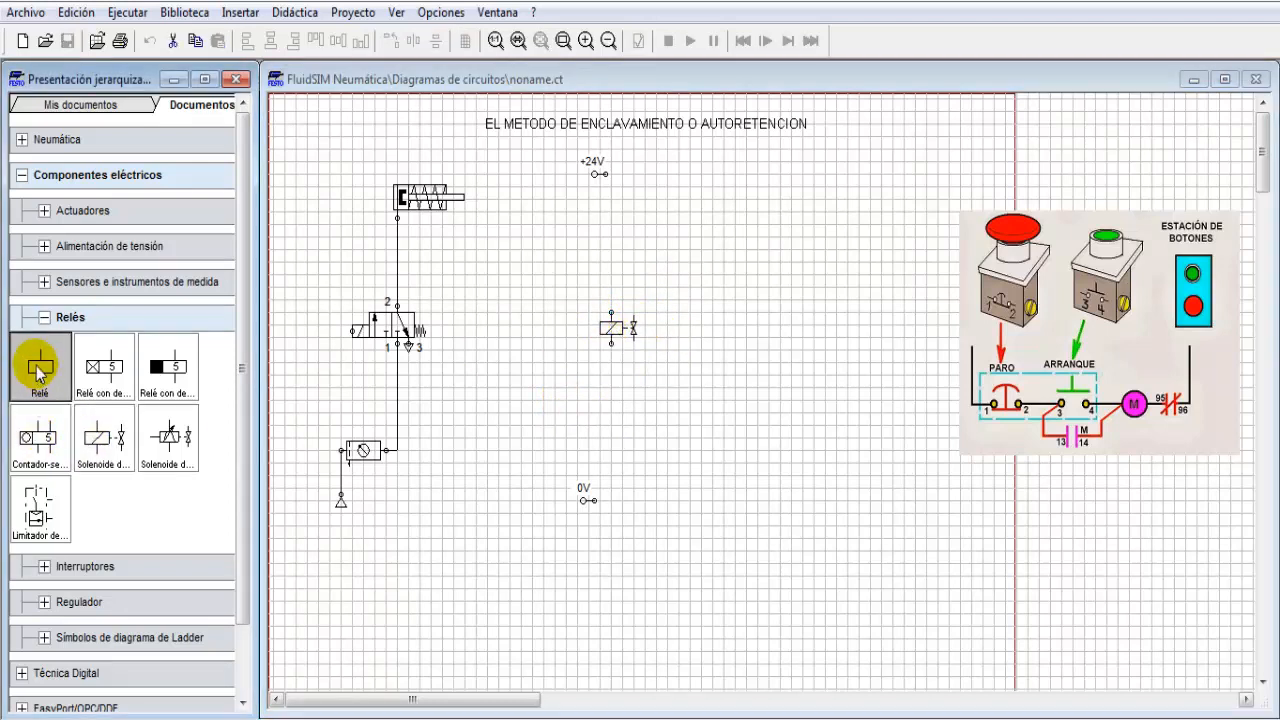
drag(40, 372, 612, 410)
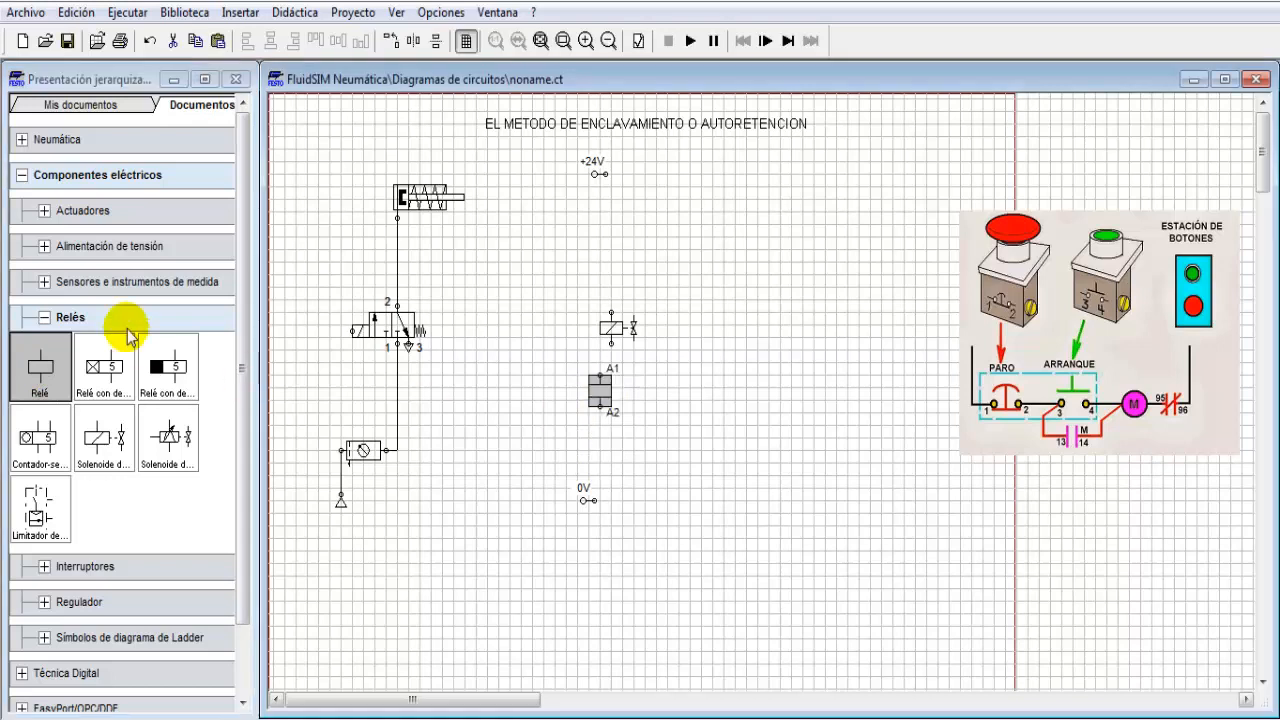
click(41, 320)
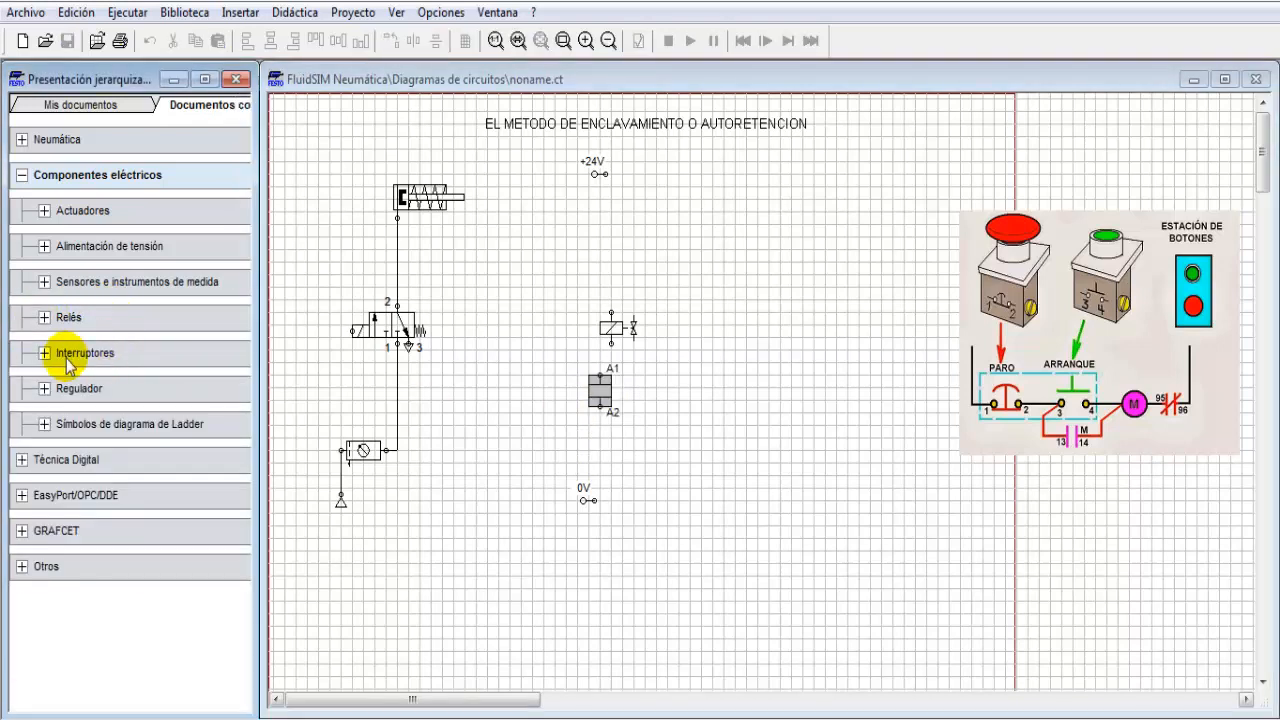
Place a manually actuated normally open pushbutton, Pulsador (Obturador), above the valve solenoid
click(40, 353)
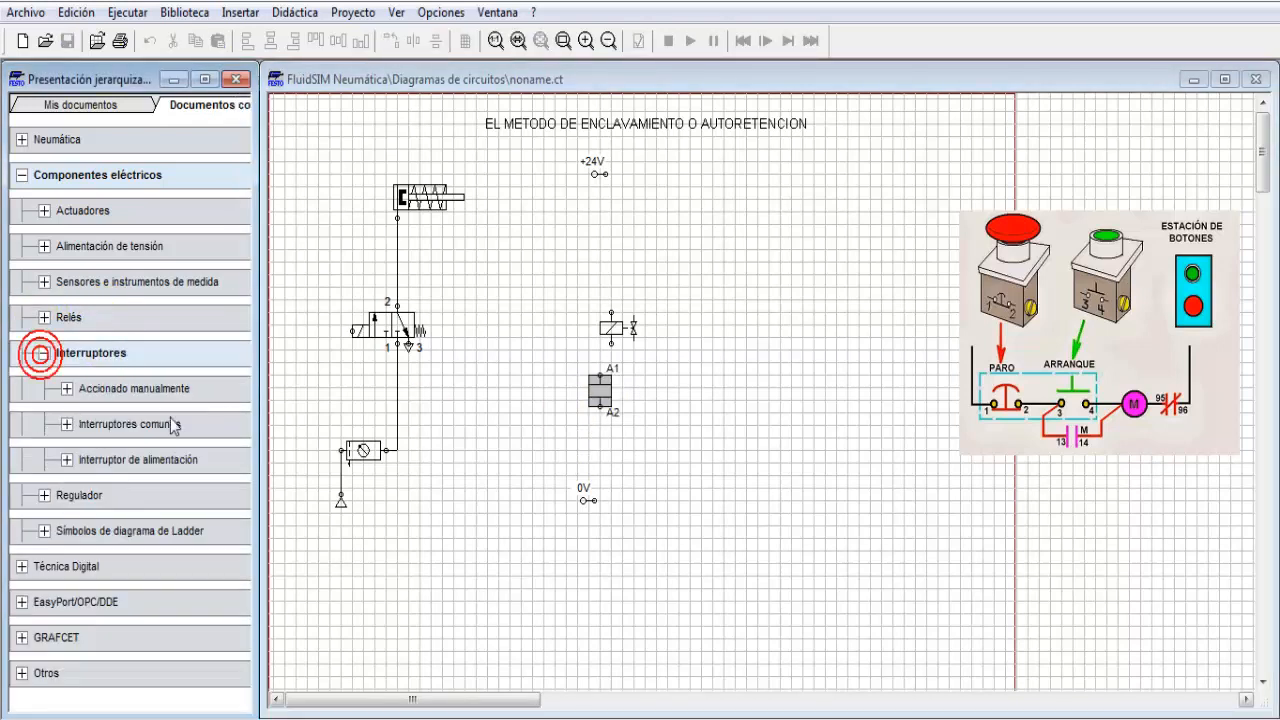
click(66, 388)
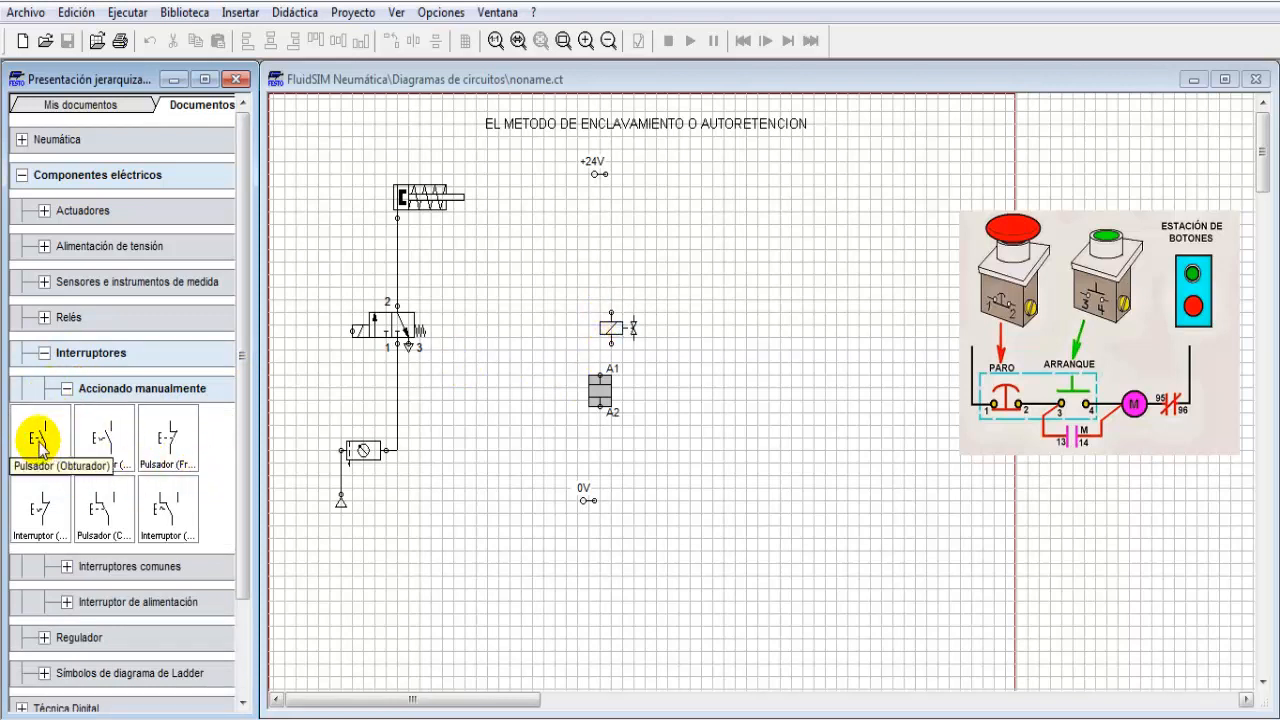
drag(40, 447, 626, 286)
Lower the relay coil, valve solenoid and normally open pushbutton and align them in one vertical column above the 0V source
click(612, 333)
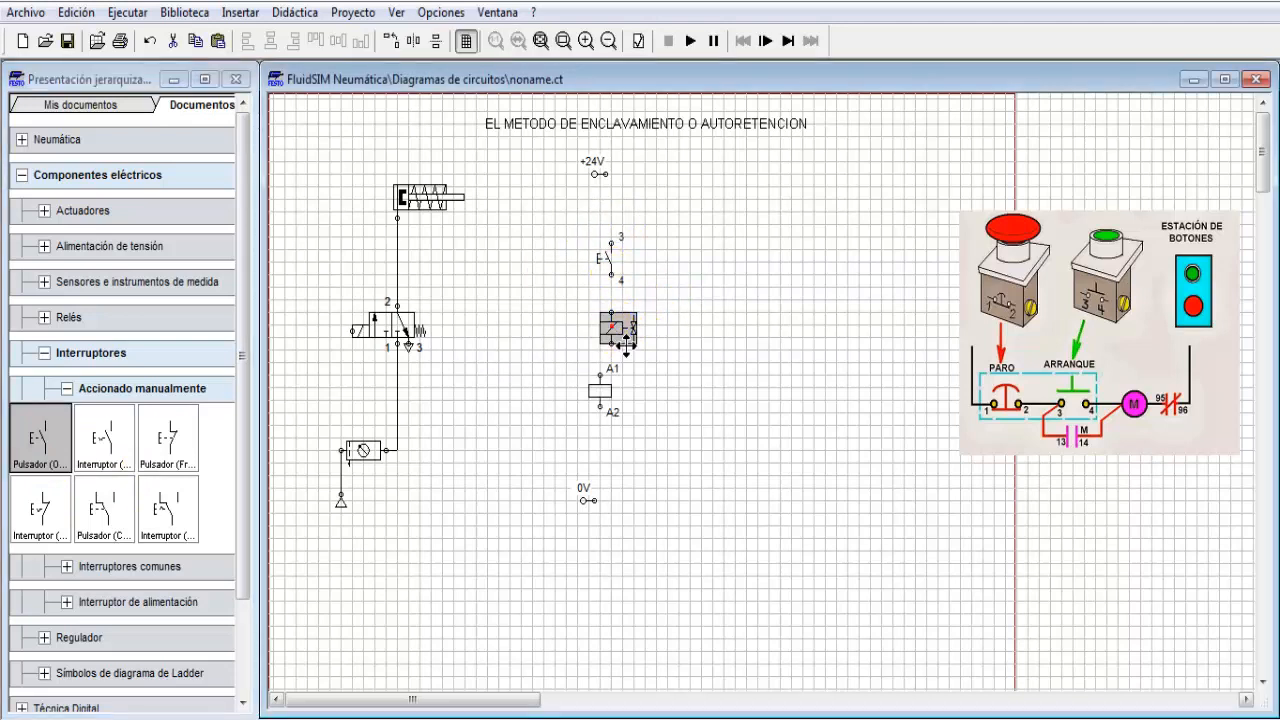
drag(603, 402, 612, 446)
click(607, 334)
drag(628, 351, 636, 386)
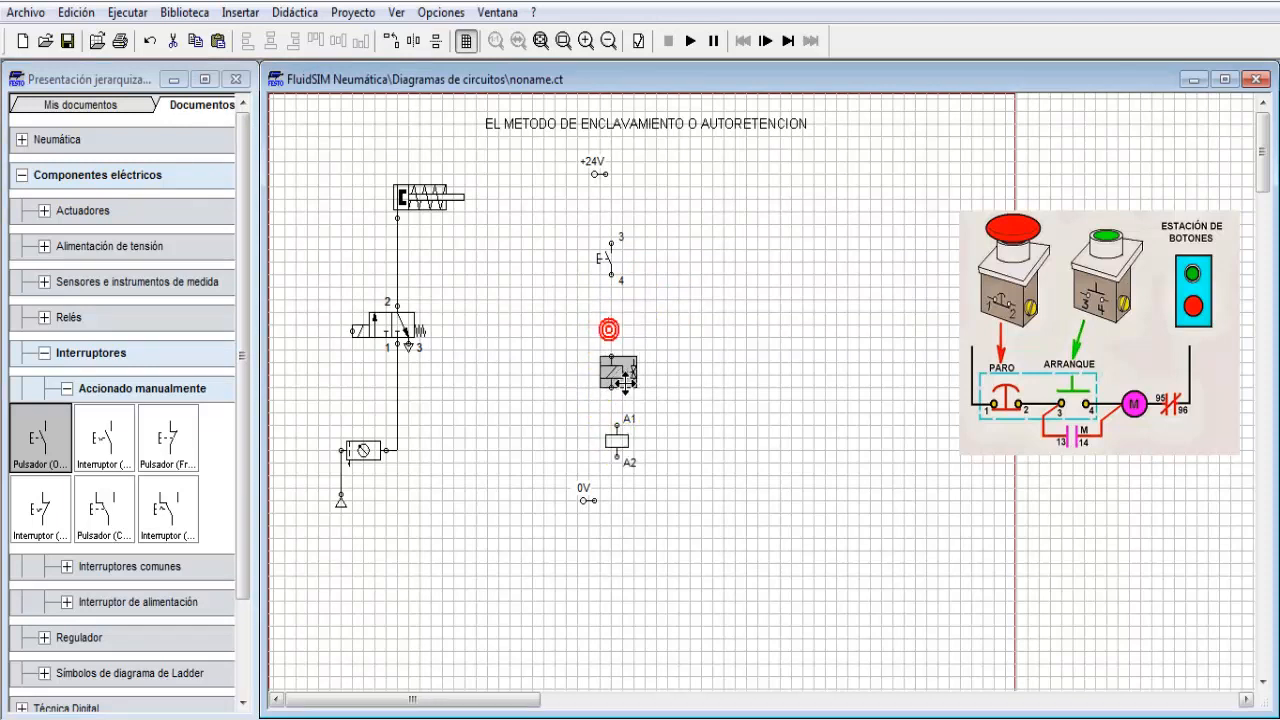
click(620, 438)
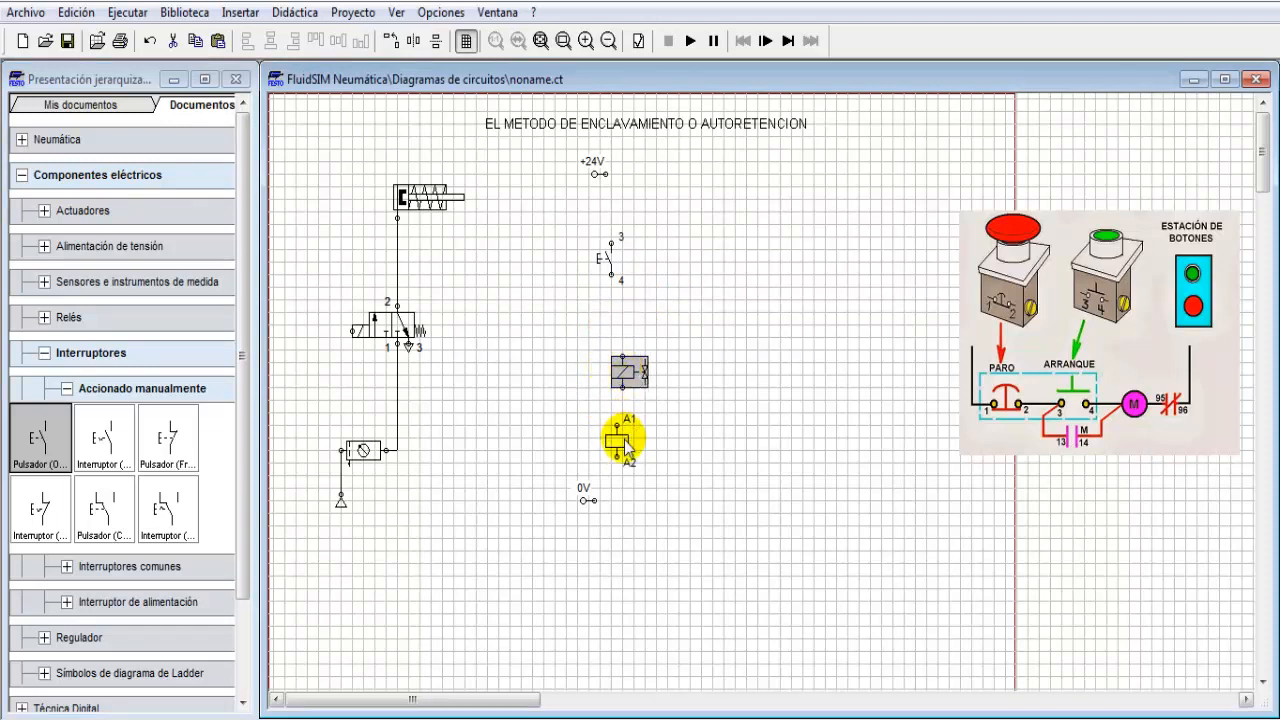
drag(621, 440, 633, 445)
click(616, 270)
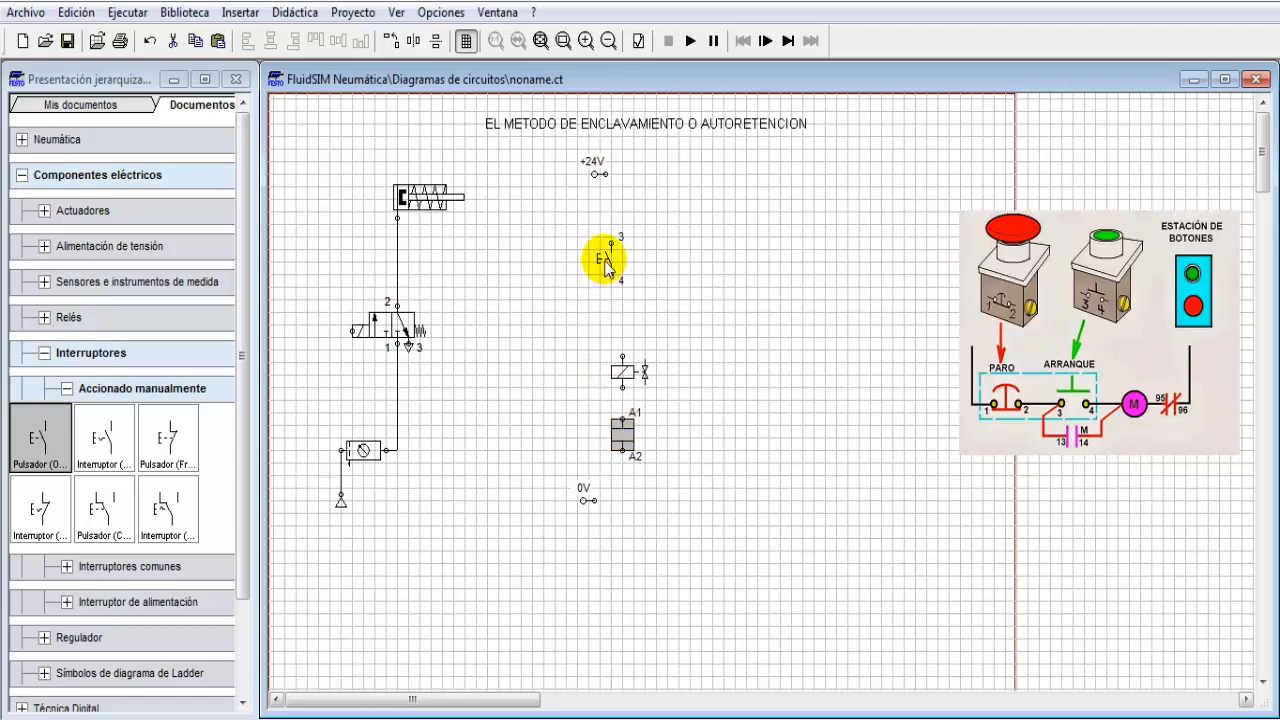
drag(616, 270, 634, 308)
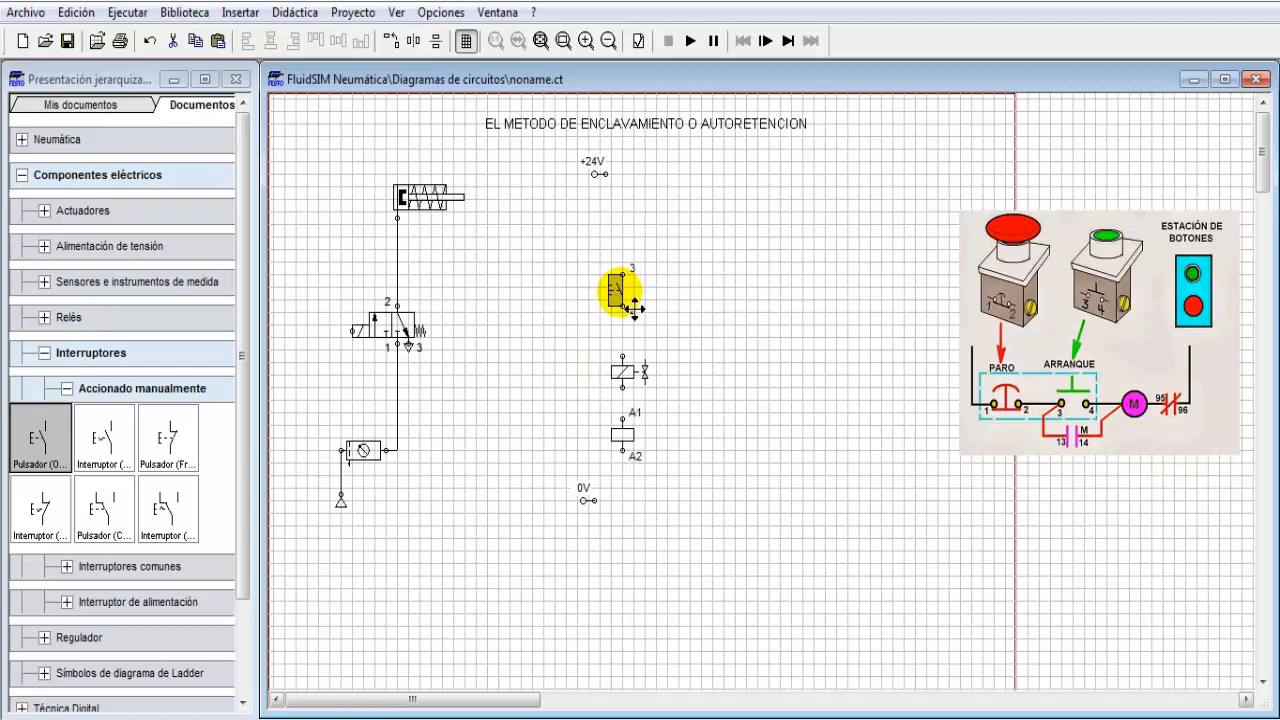
Place a normally closed pushbutton, Pulsador (Franqueador), directly above the normally open pushbutton
click(716, 296)
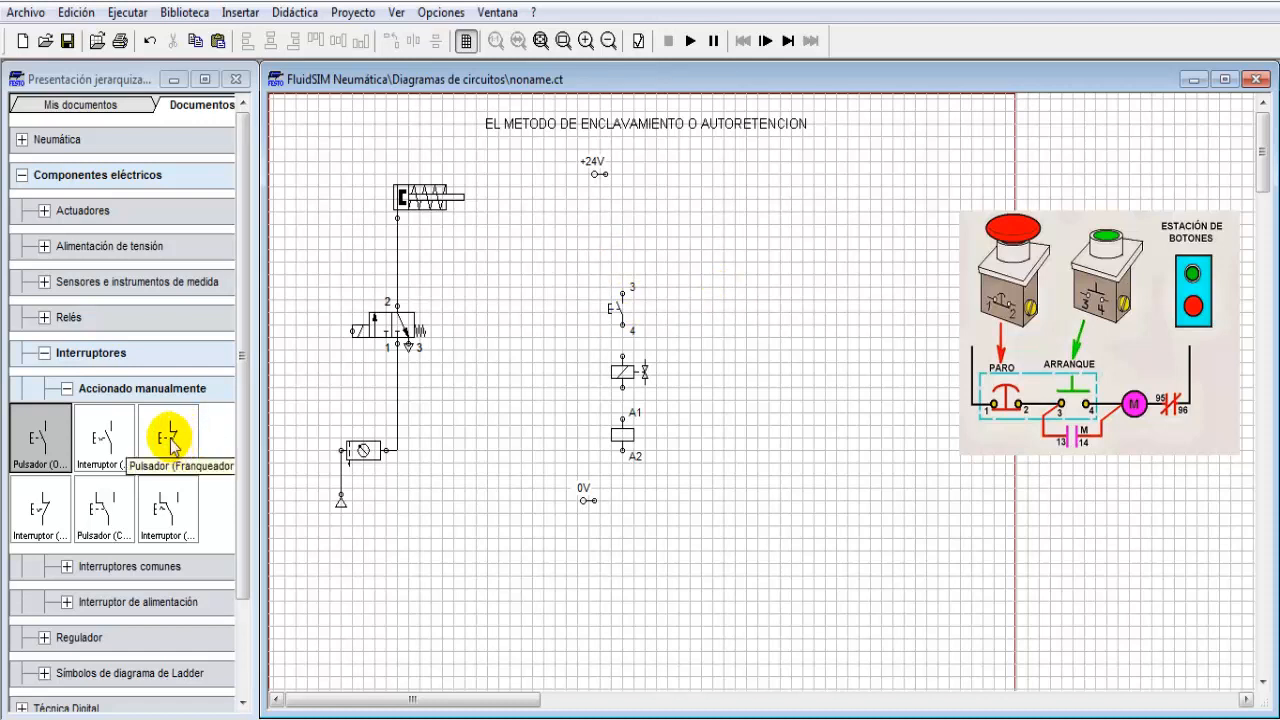
drag(170, 445, 615, 230)
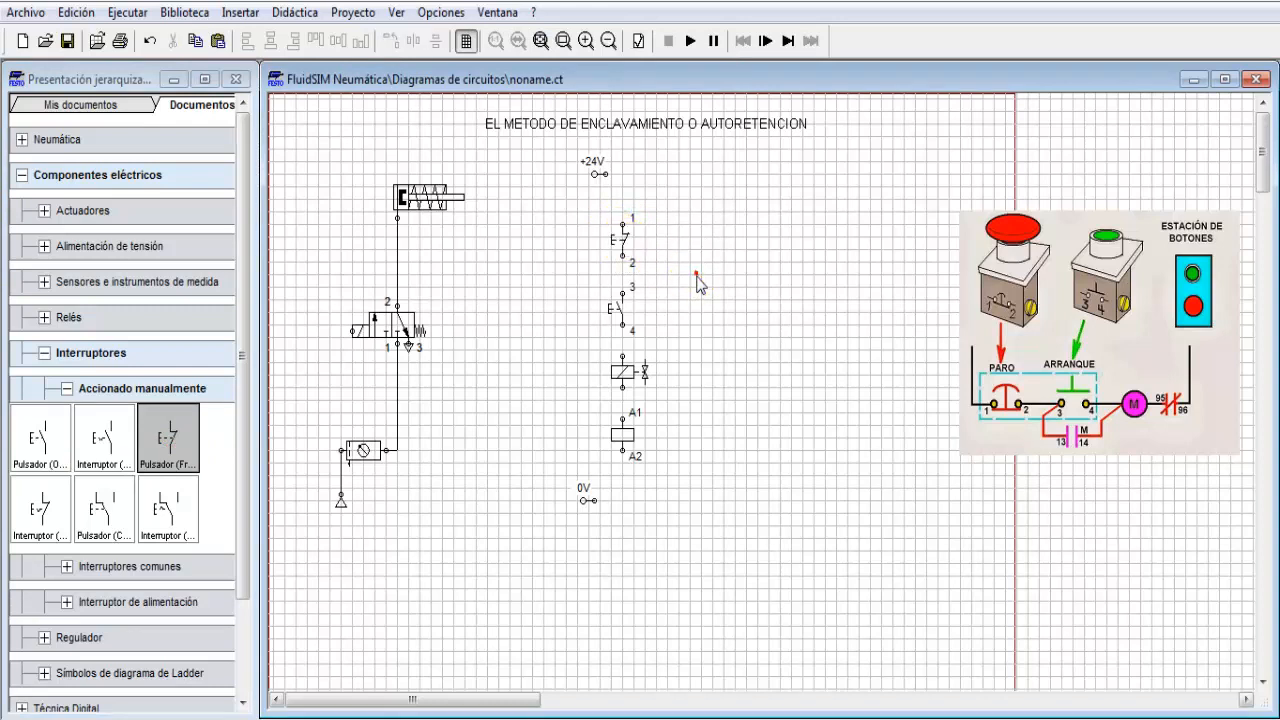
click(66, 388)
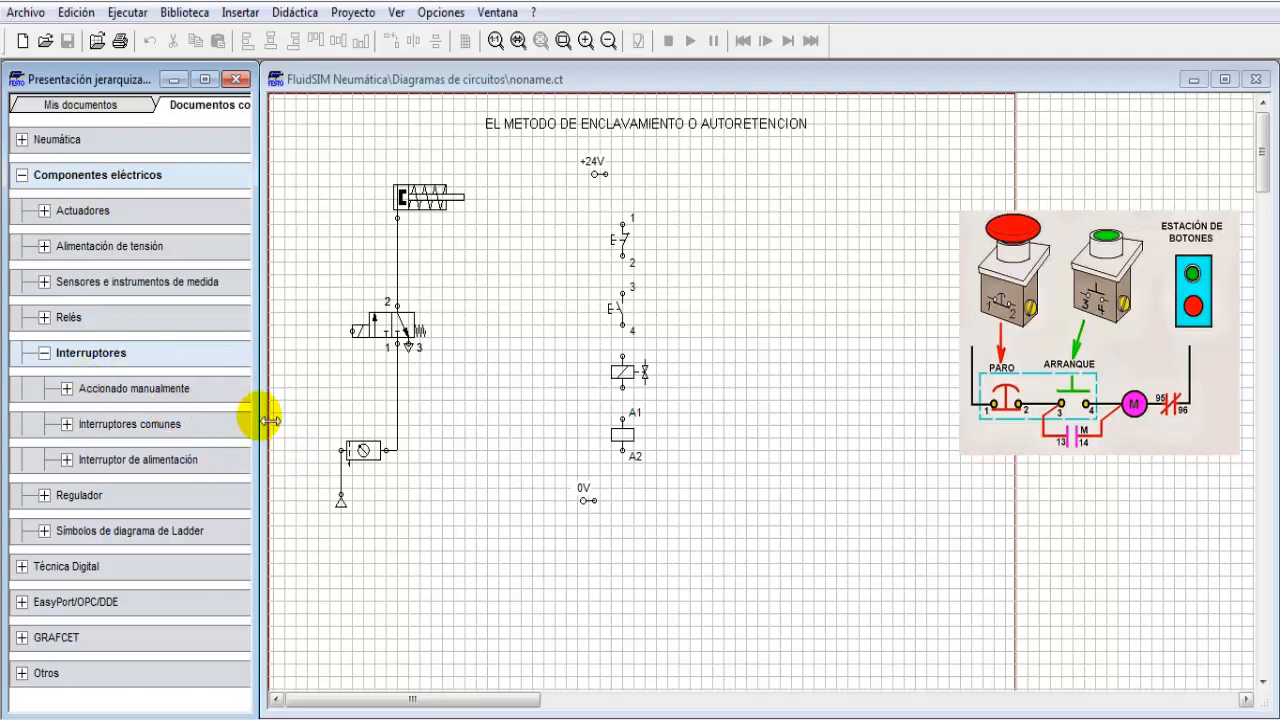
Place two normally open contacts (Obturador) from the common switches in a row beside the normally open pushbutton
click(66, 424)
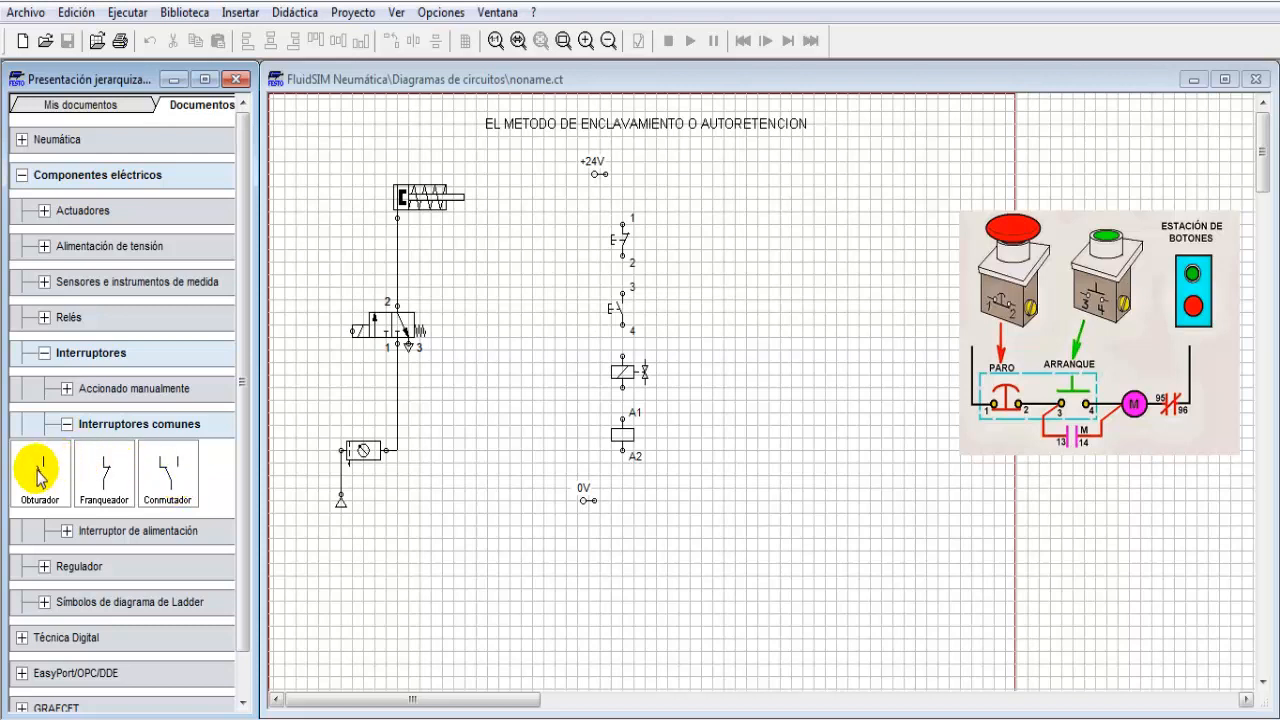
drag(42, 478, 705, 323)
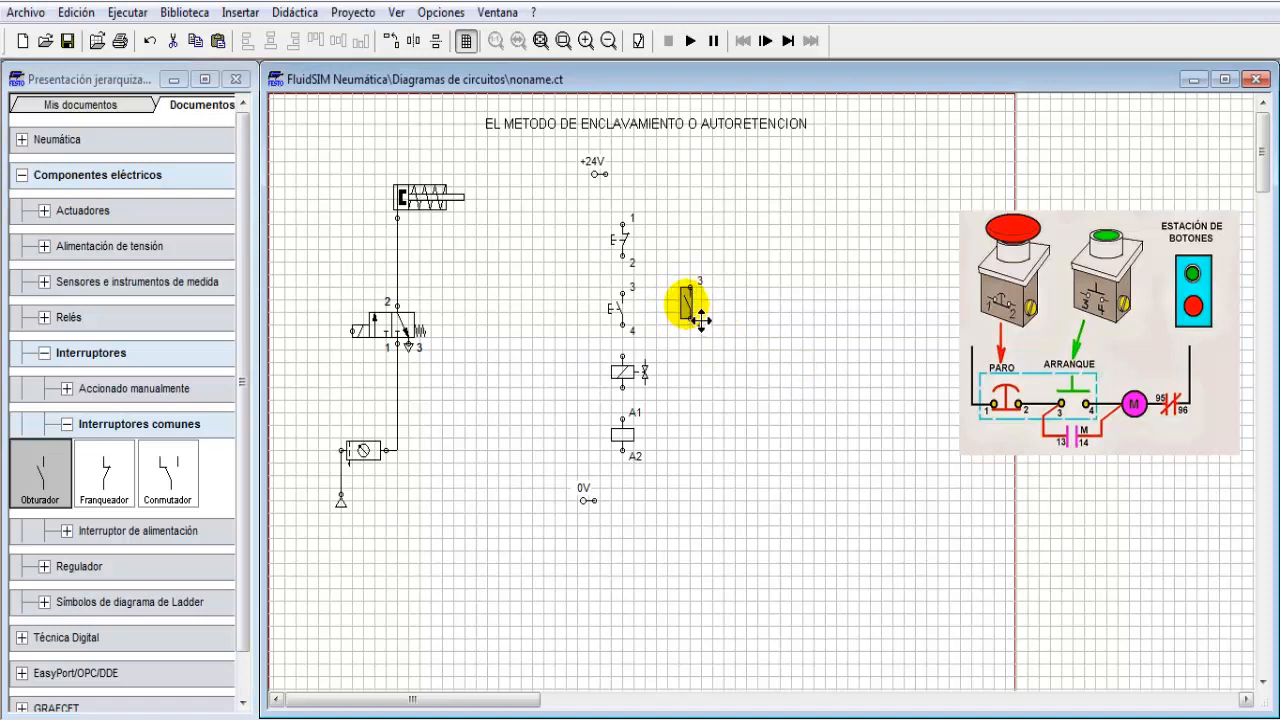
click(728, 320)
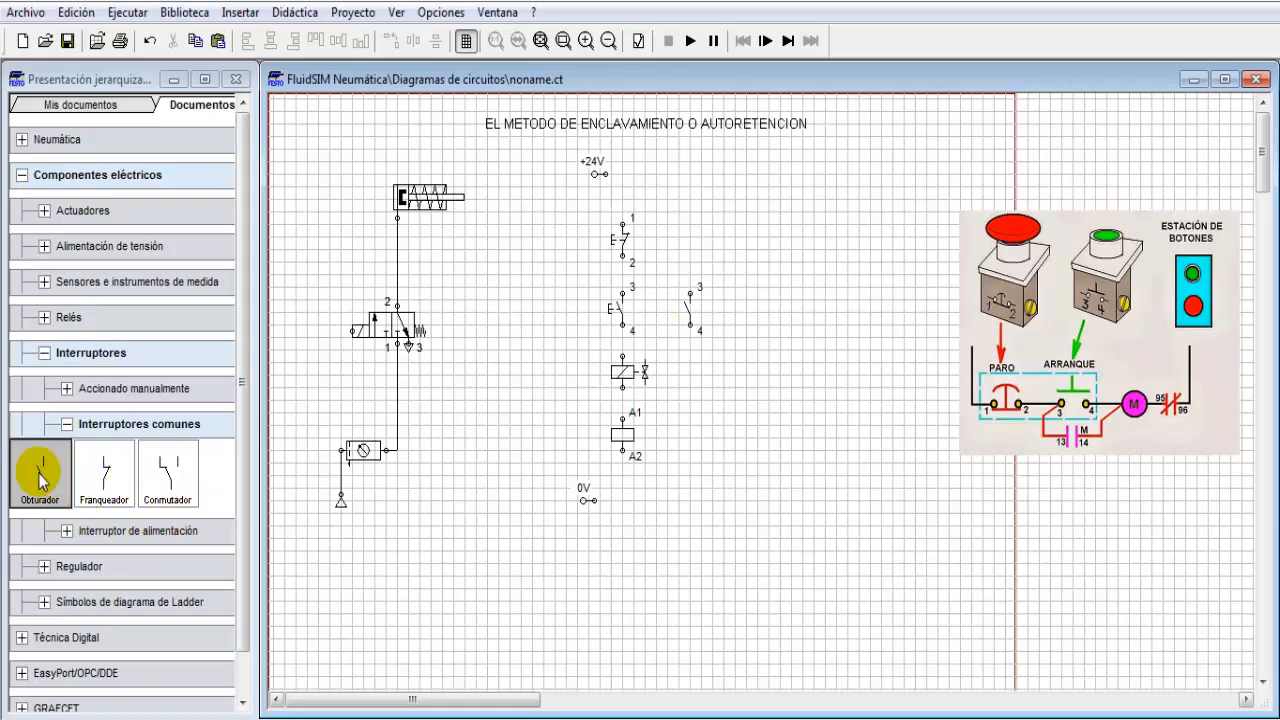
drag(42, 482, 760, 318)
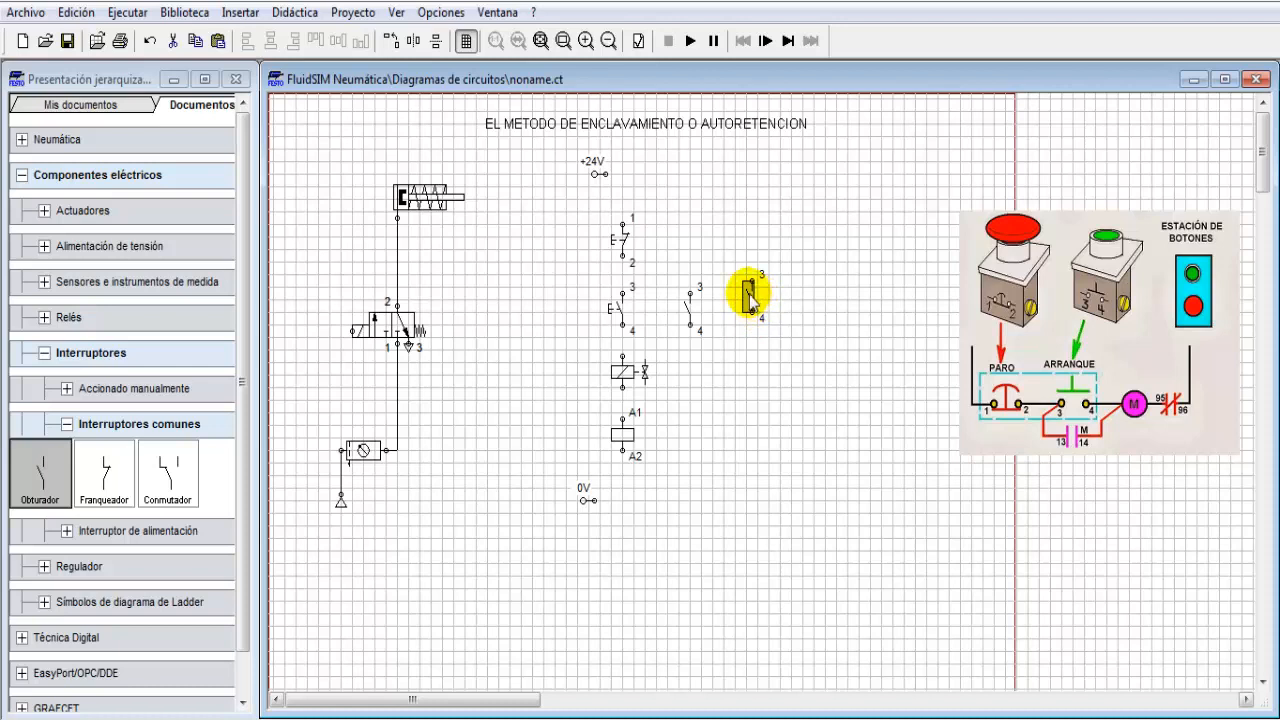
drag(750, 298, 757, 317)
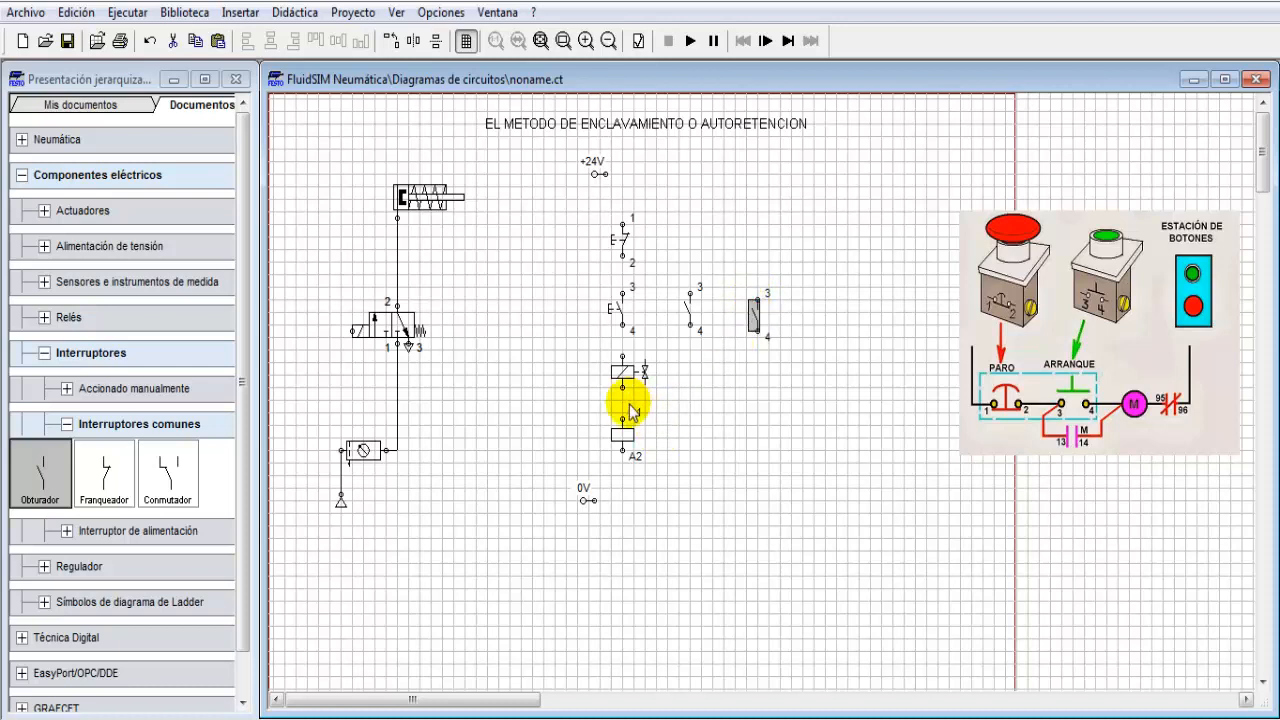
Move the valve solenoid below the outermost contact, and raise the relay coil and the normally closed pushbutton slightly
drag(623, 372, 773, 405)
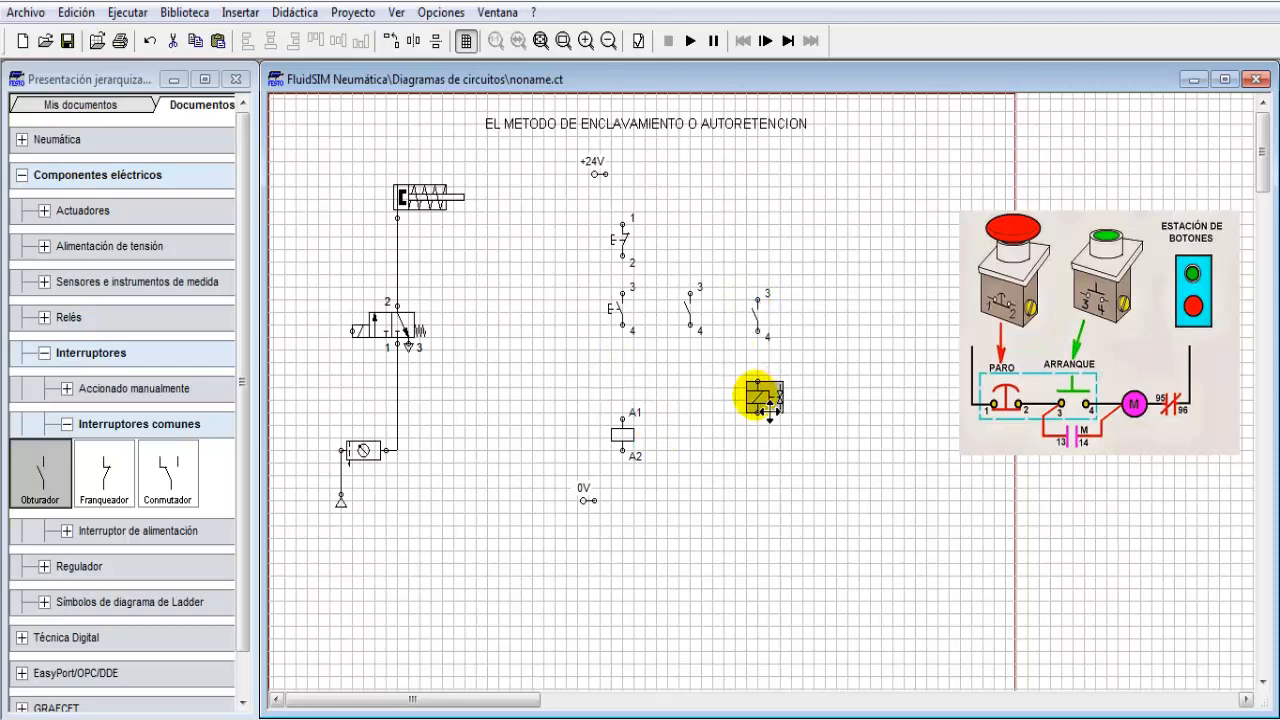
drag(624, 433, 627, 411)
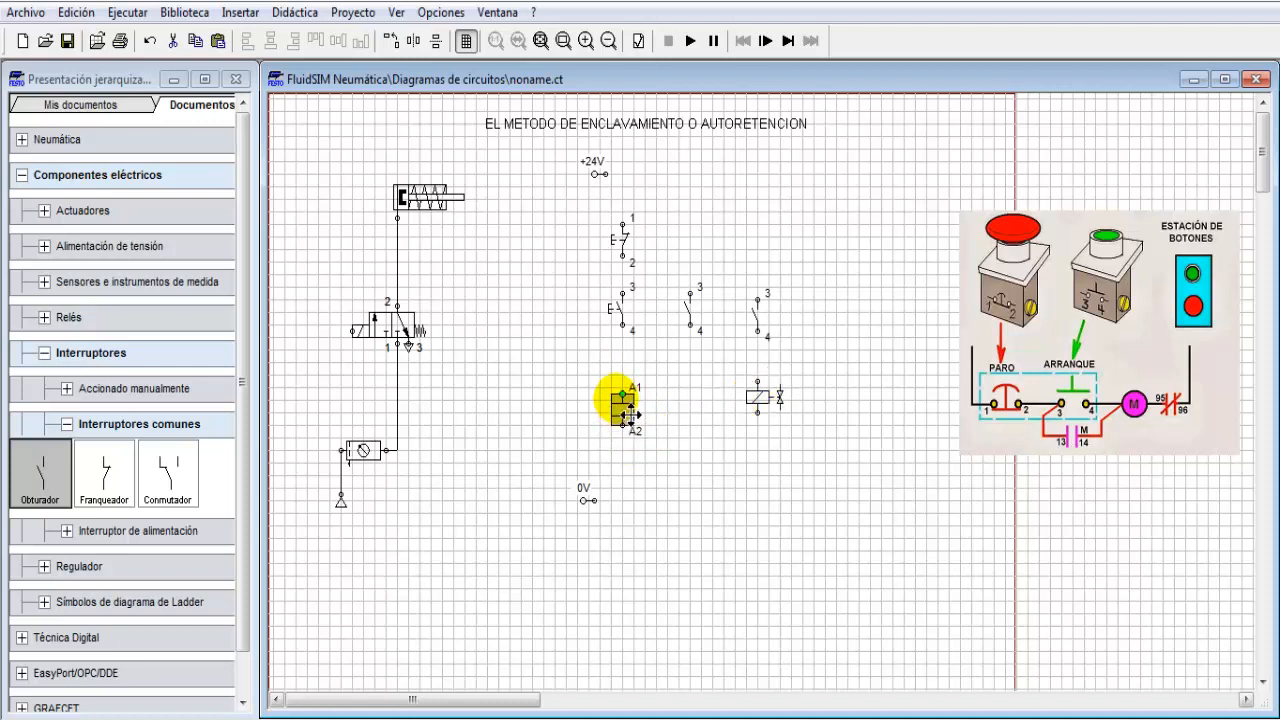
click(752, 312)
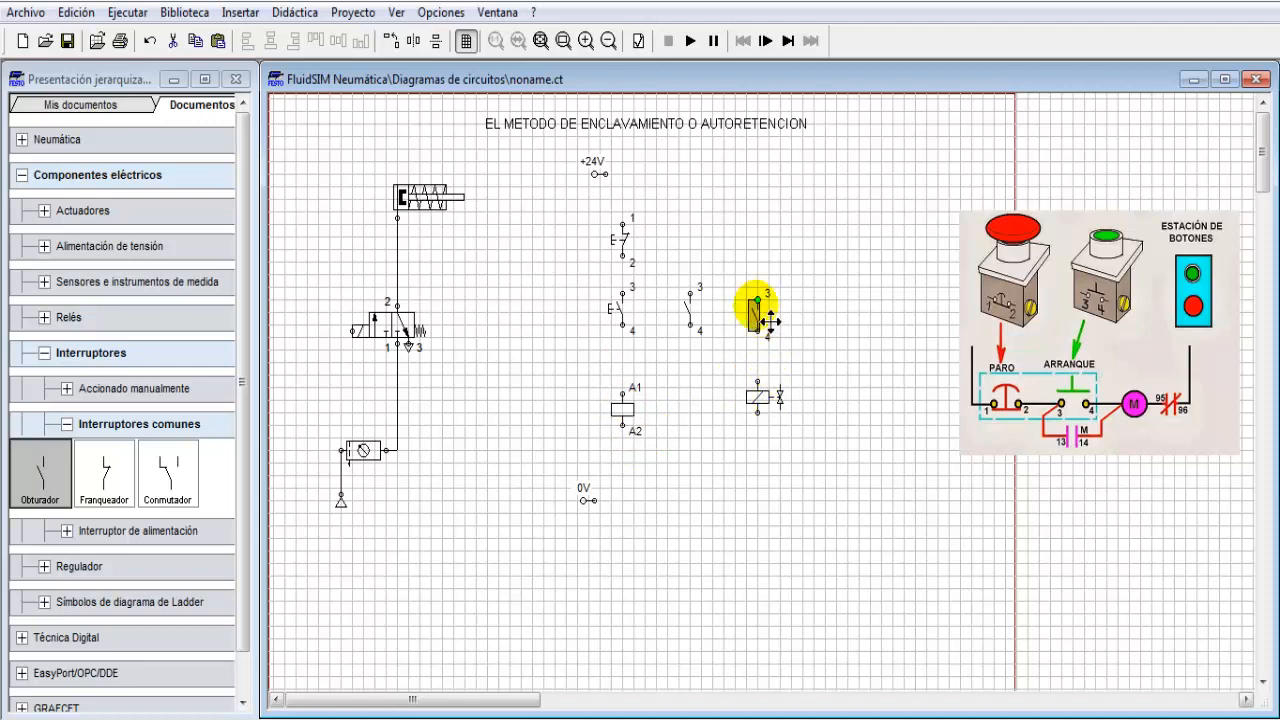
click(690, 313)
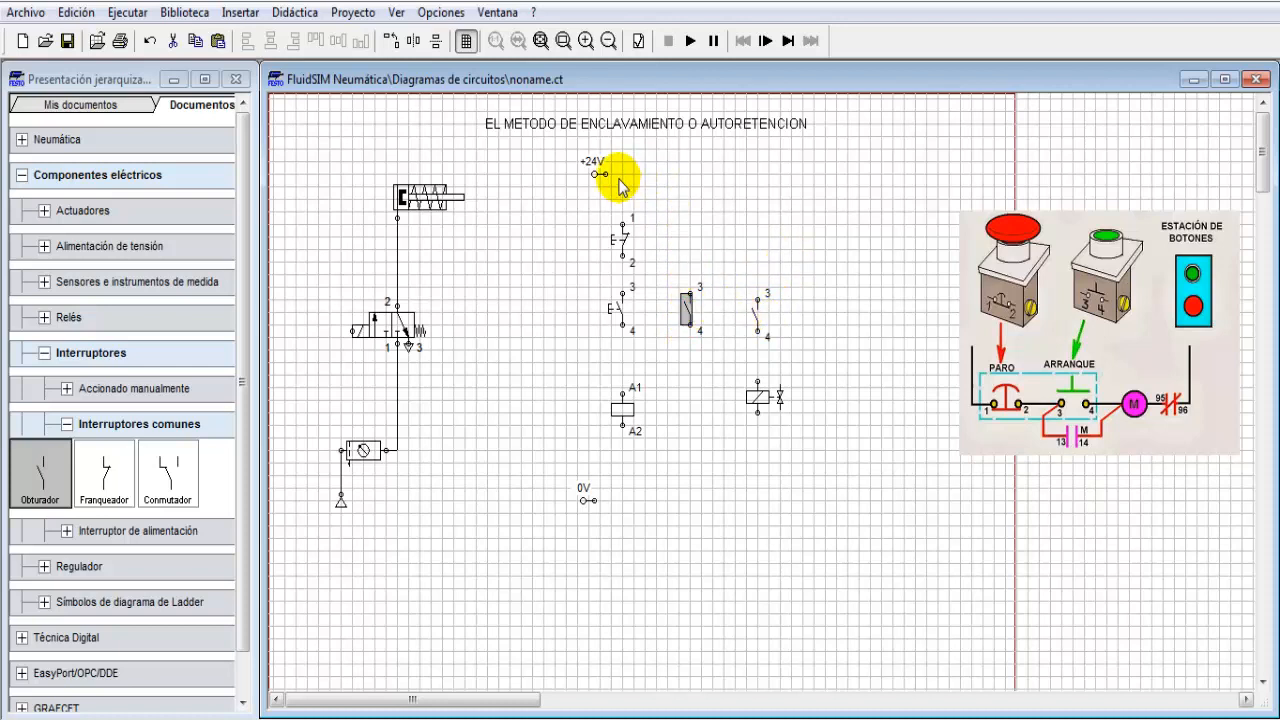
drag(625, 245, 634, 239)
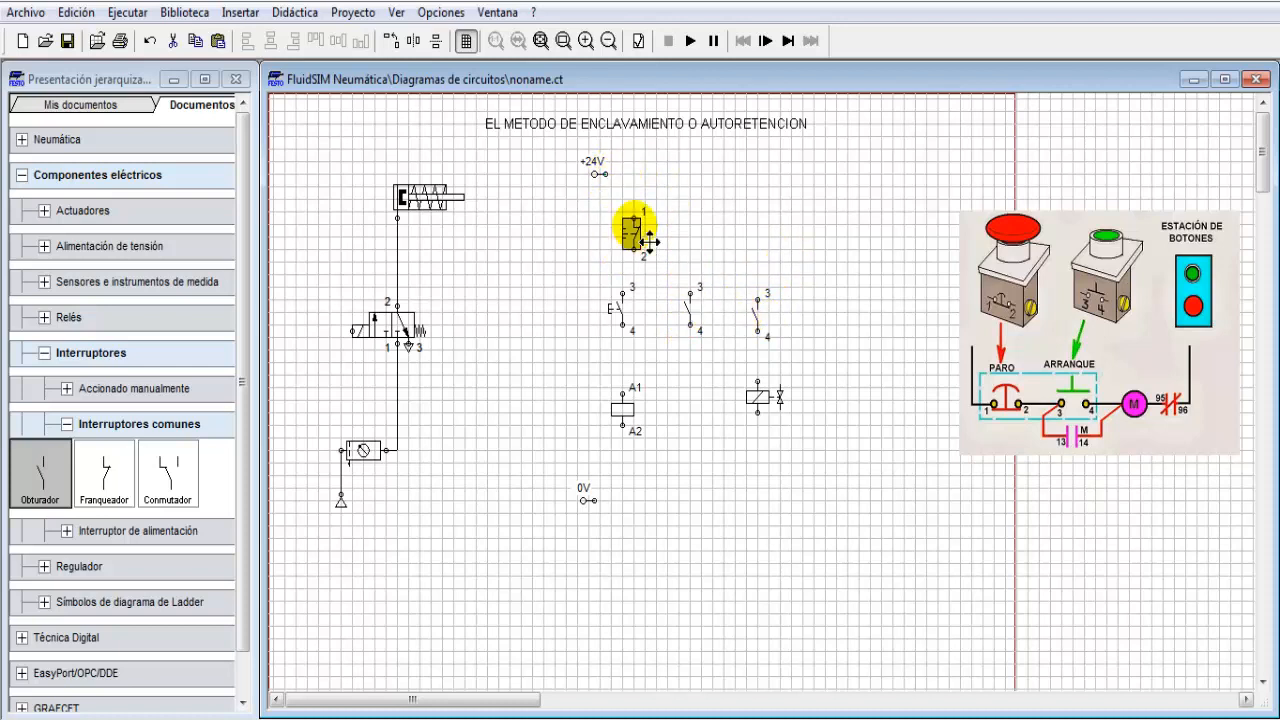
click(627, 178)
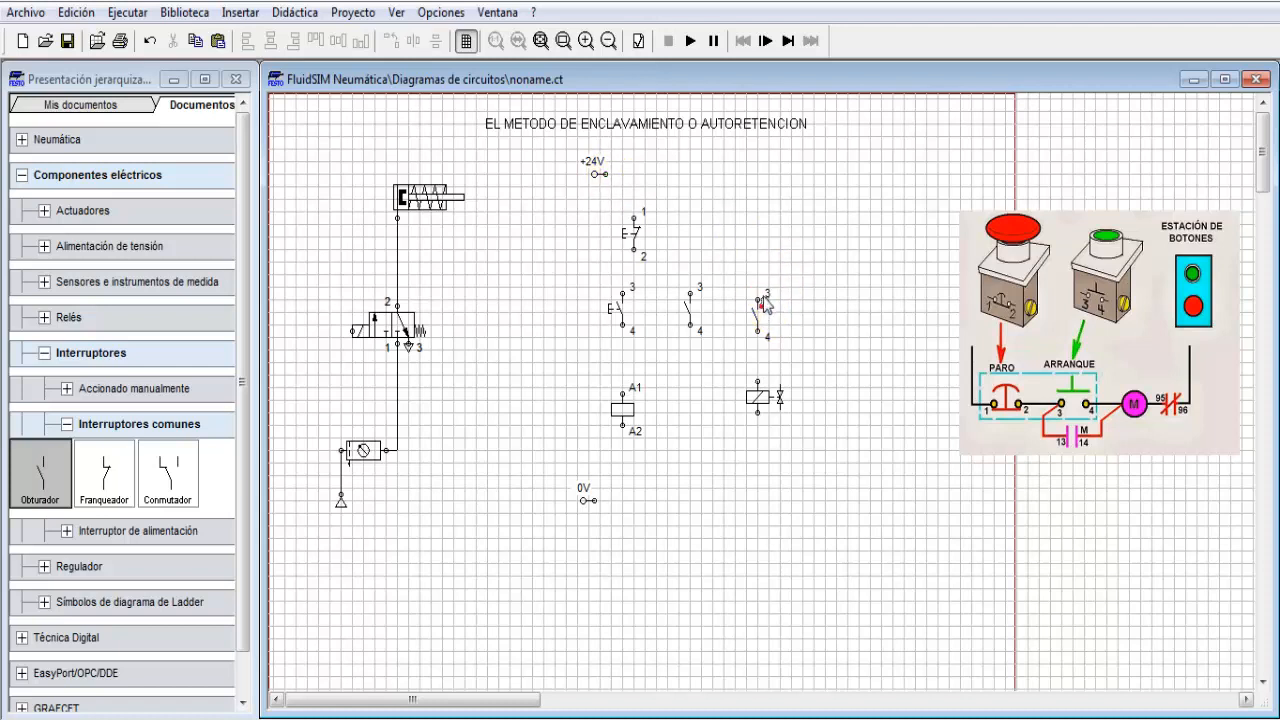
Raise the outermost normally open contact and wire its terminal 3 to the +24V source
drag(760, 320, 760, 251)
click(778, 254)
drag(606, 175, 763, 237)
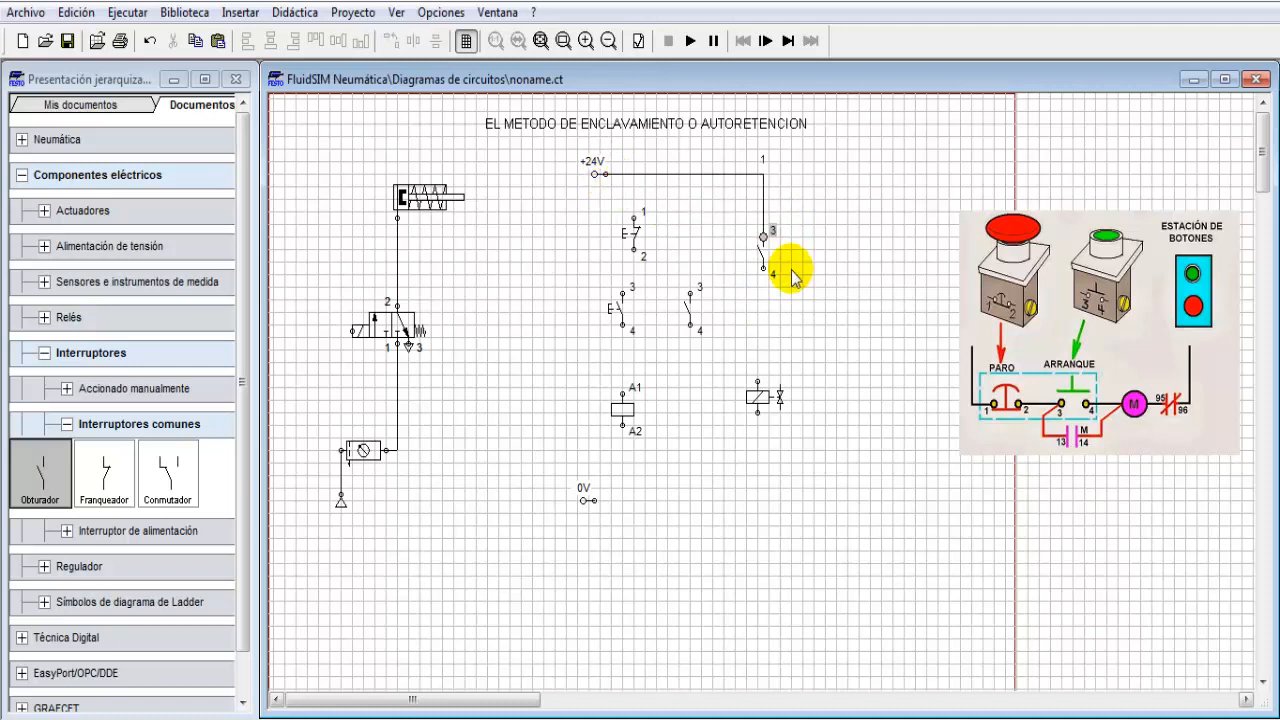
Align the valve solenoid under the outermost contact and wire contact terminal 4 through the solenoid to the 0V source
click(772, 390)
drag(778, 389, 780, 421)
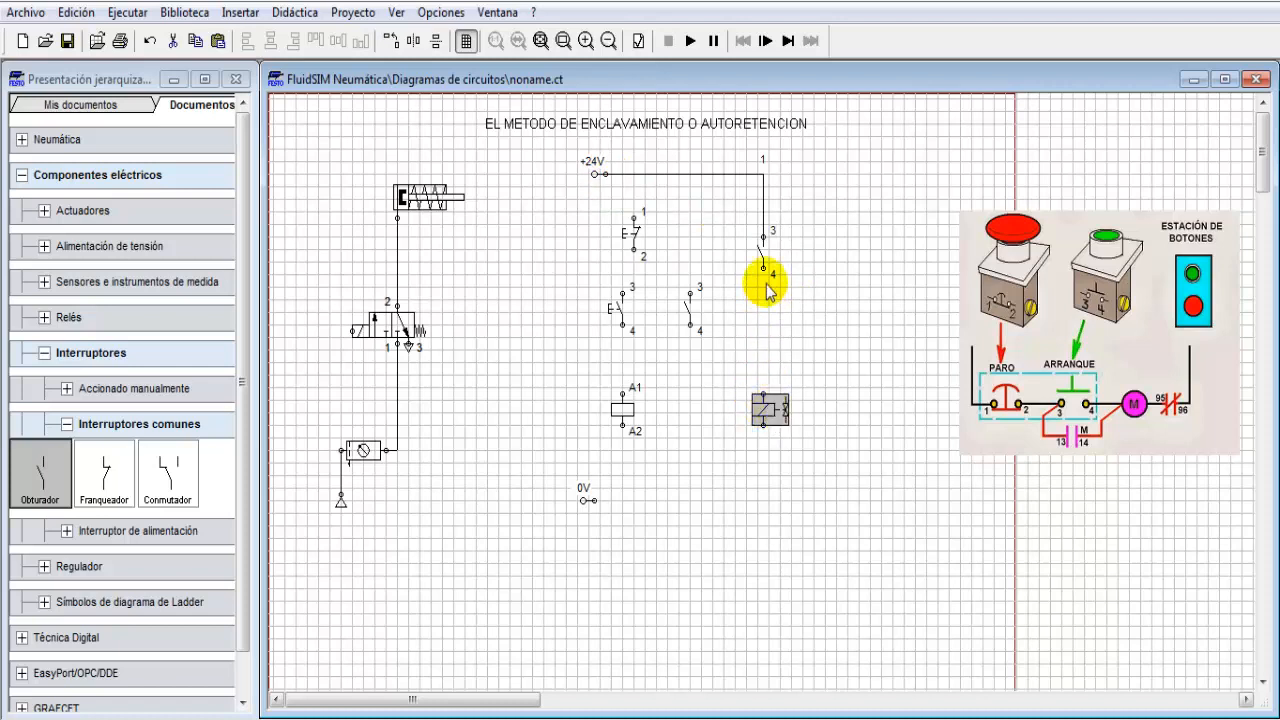
mouse_move(763, 268)
mouse_down()
mouse_move(763, 395)
mouse_move(681, 506)
mouse_move(594, 501)
mouse_move(606, 512)
mouse_up()
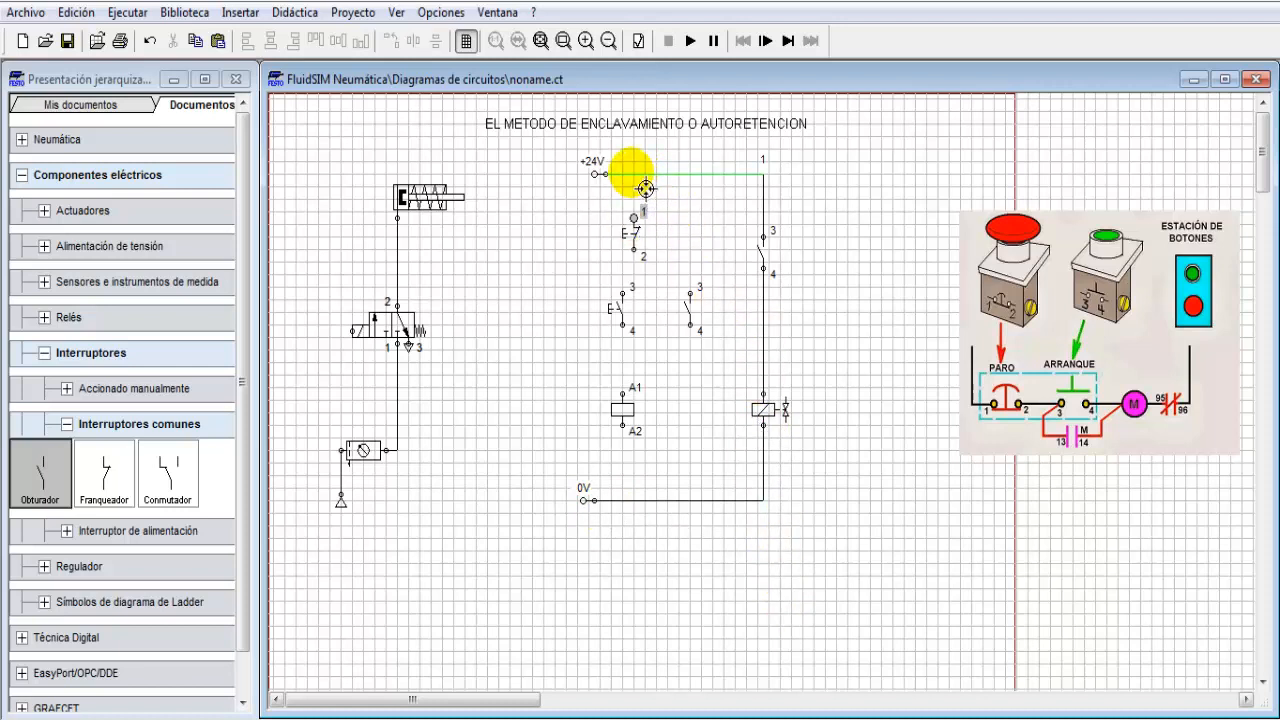
Wire terminal 1 of the normally closed pushbutton to the +24V line and shift the middle normally open contact slightly to the right
drag(634, 175, 634, 175)
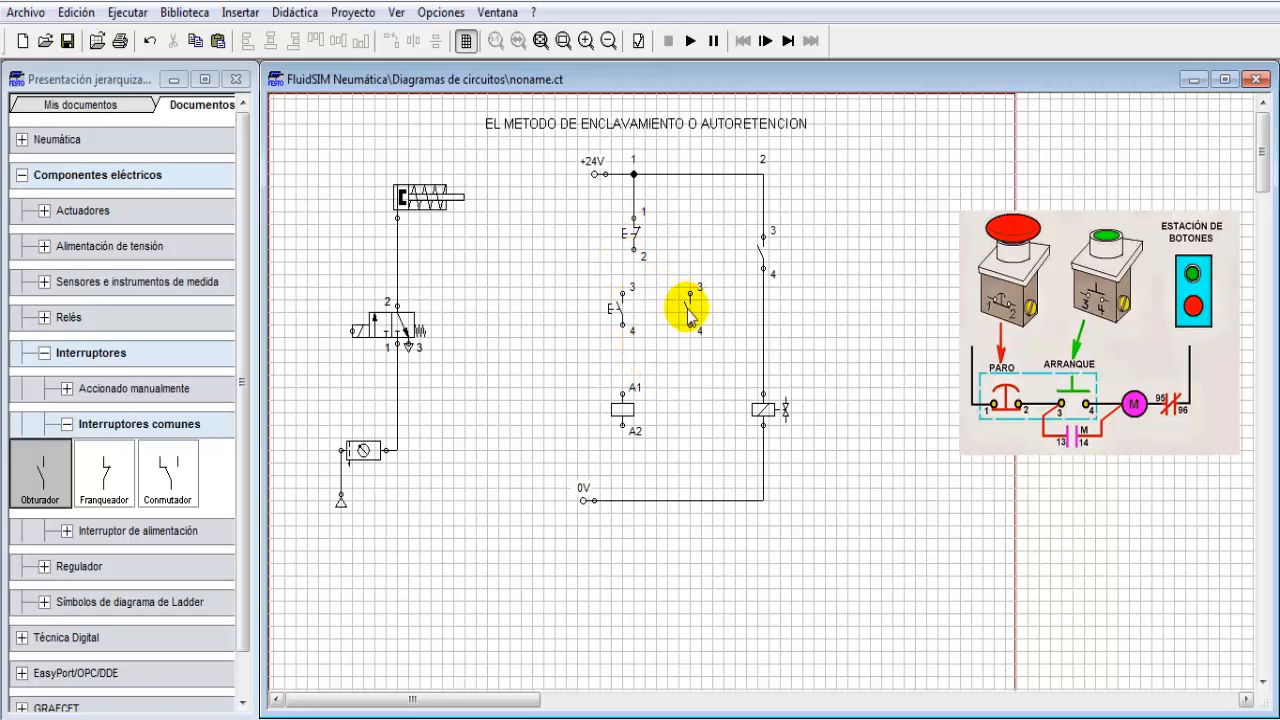
drag(686, 307, 701, 328)
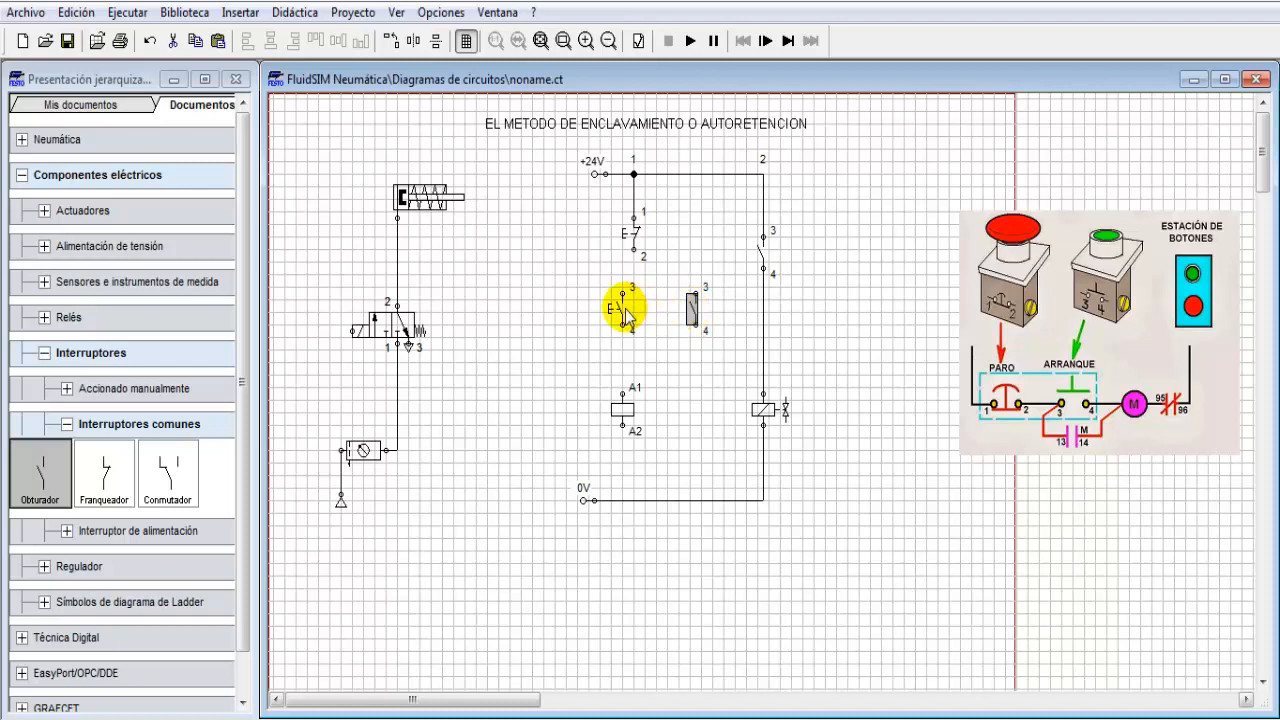
Align the normally open pushbutton and relay coil under the normally closed pushbutton, and wire terminal 2 to 3 and terminal 4 to A1
drag(623, 306, 648, 327)
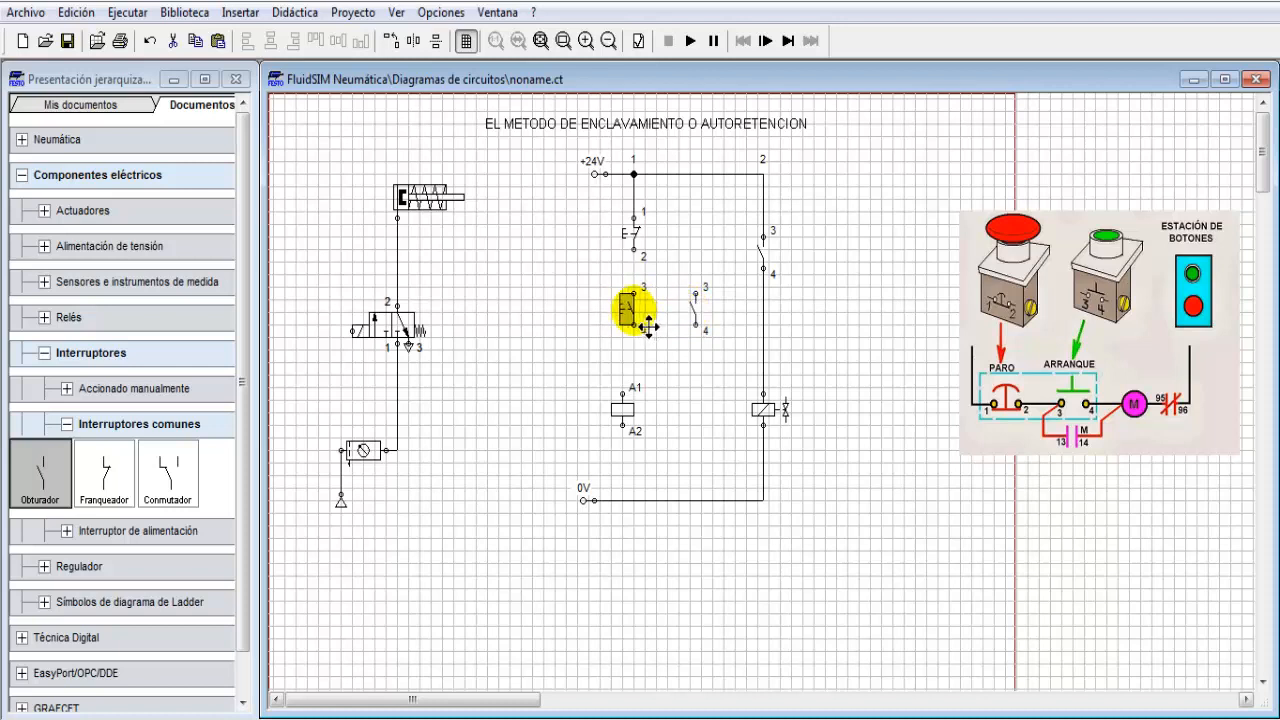
drag(635, 250, 634, 288)
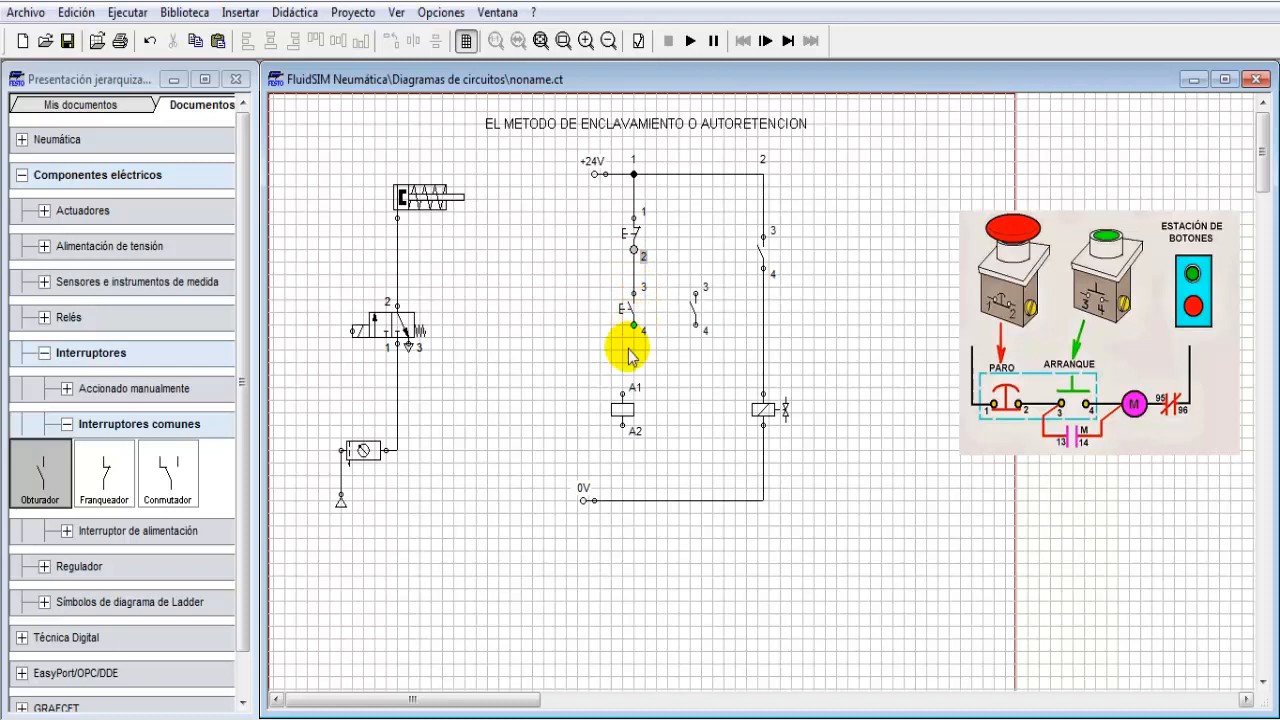
drag(623, 404, 647, 425)
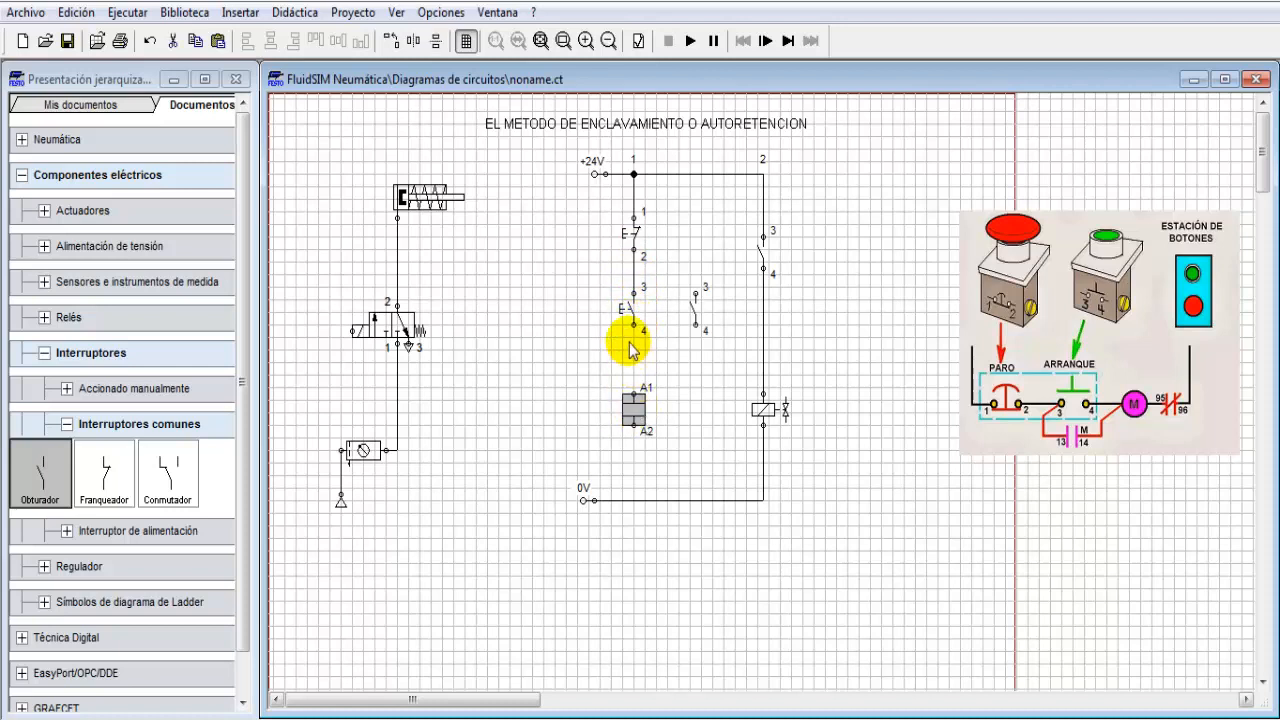
drag(633, 324, 647, 511)
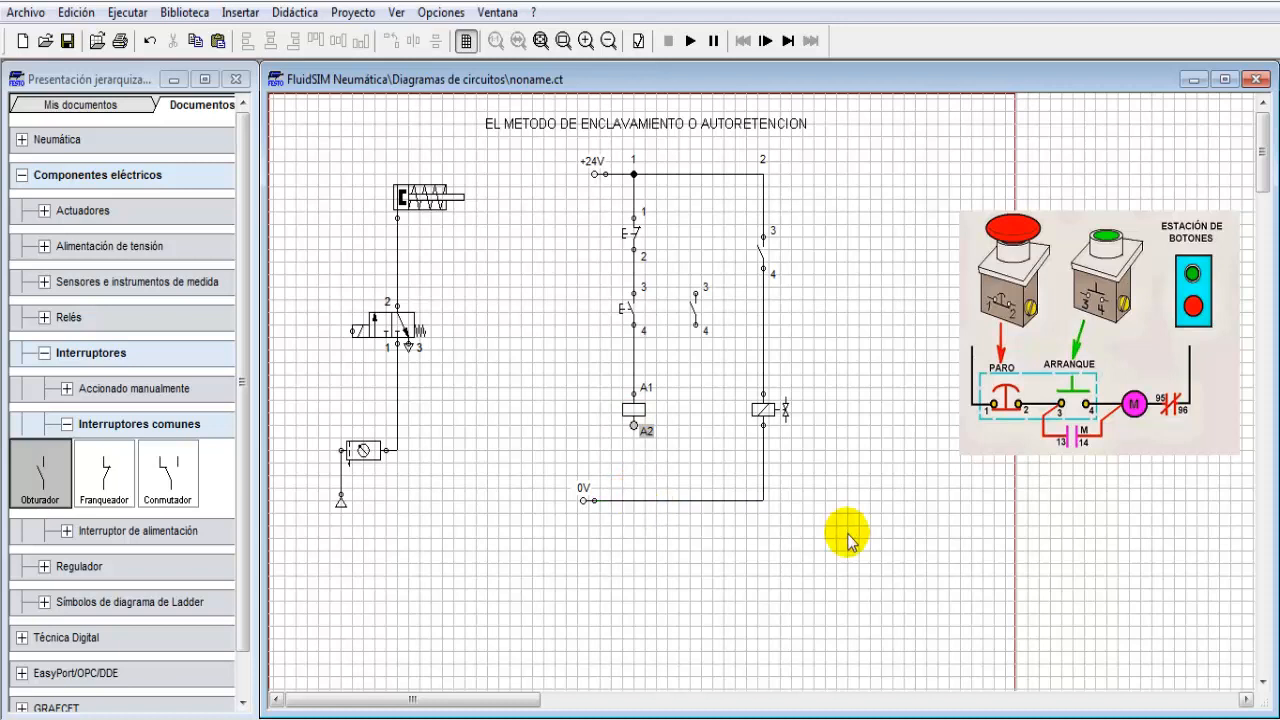
Wire terminal A2 of the relay coil to the 0V line directly below it
drag(634, 426, 643, 506)
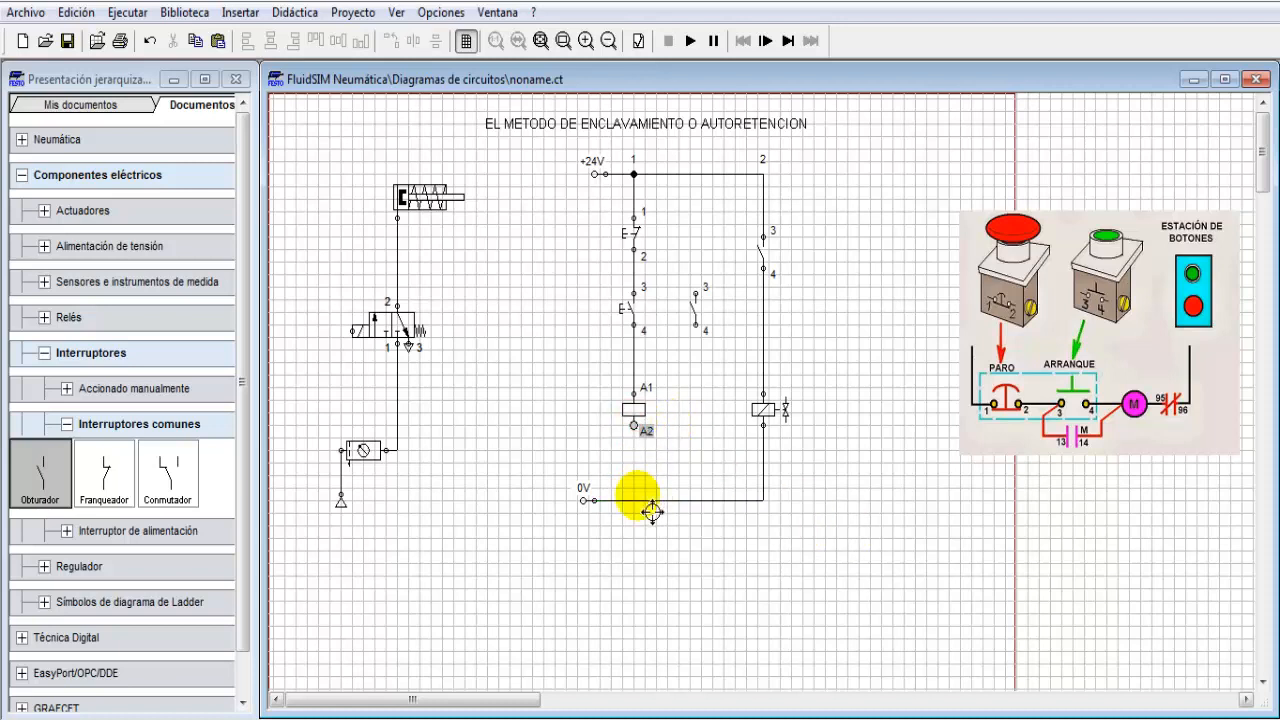
click(640, 458)
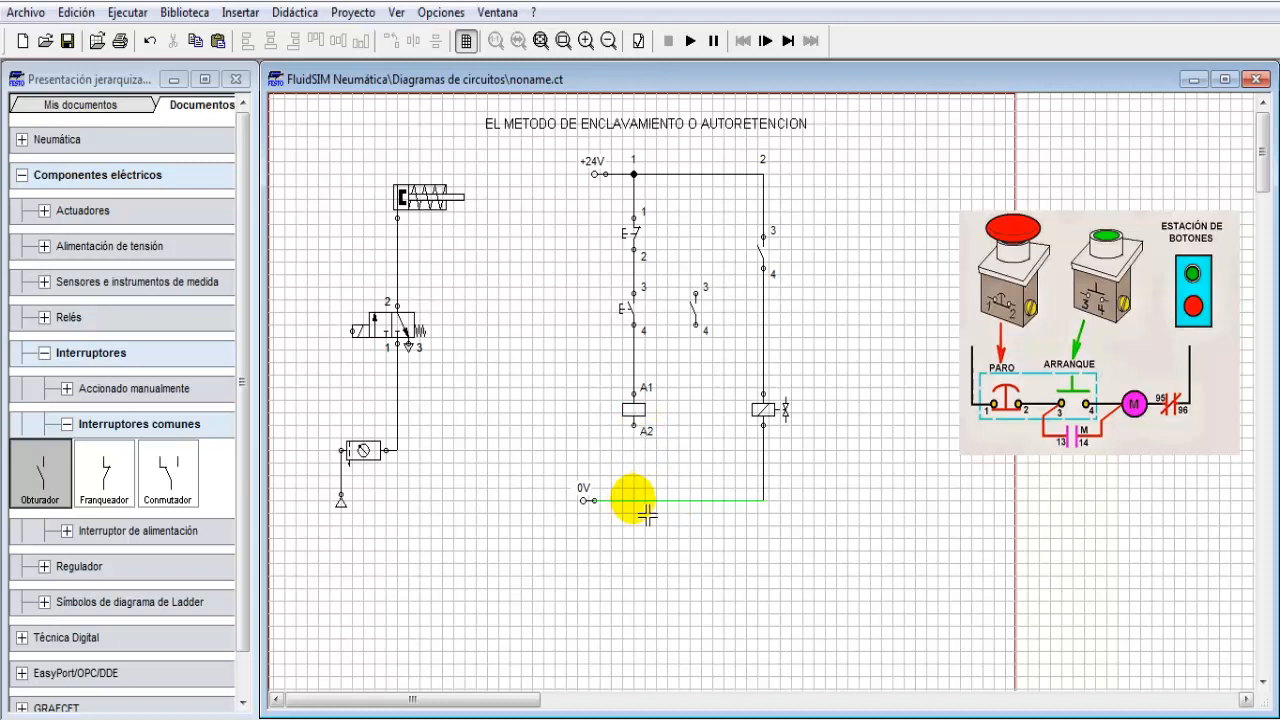
mouse_move(633, 499)
mouse_down()
mouse_move(631, 463)
mouse_move(635, 500)
mouse_up()
click(648, 440)
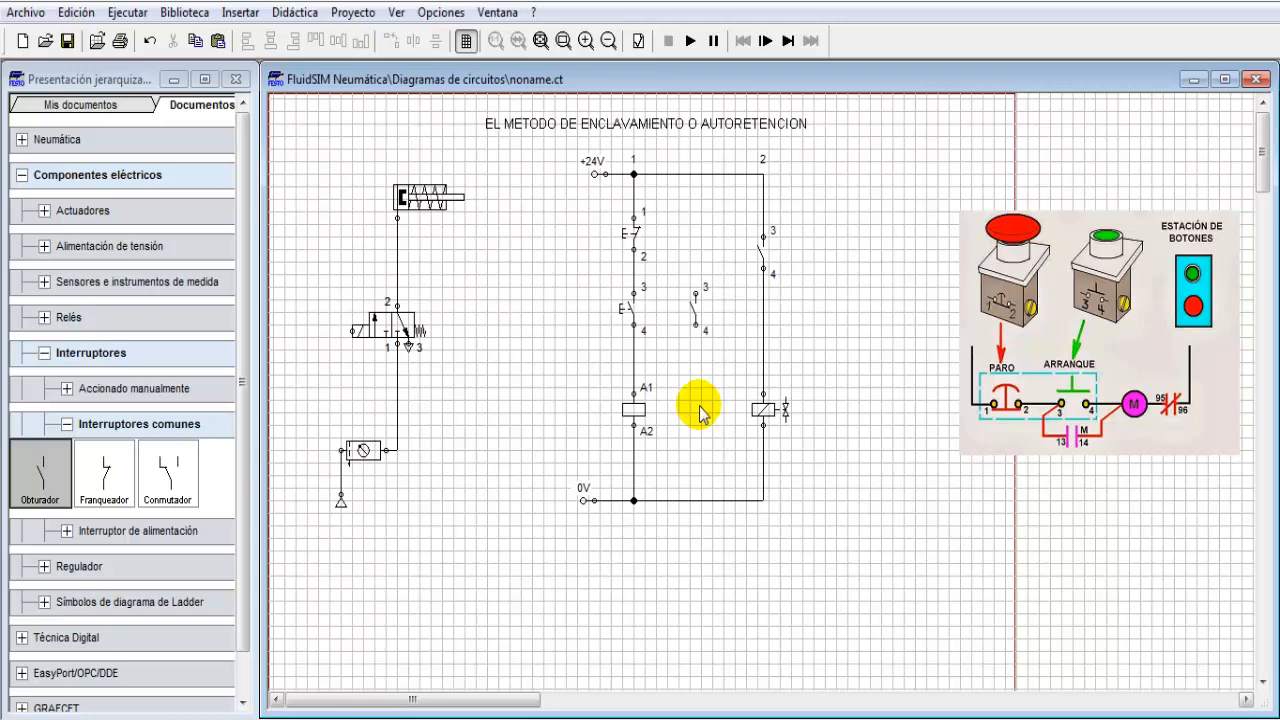
Wire the middle normally open contact in parallel with the normally open pushbutton, joining its terminals 3 and 4 to the first branch
click(697, 313)
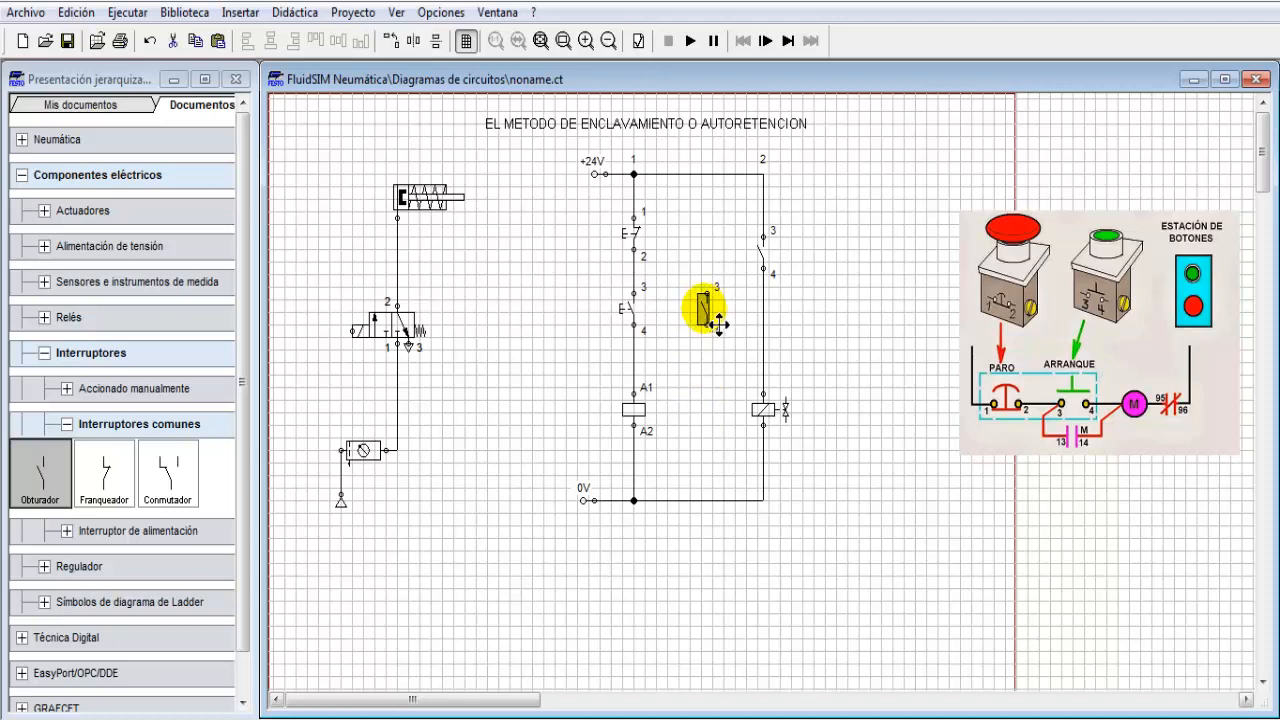
drag(718, 323, 707, 327)
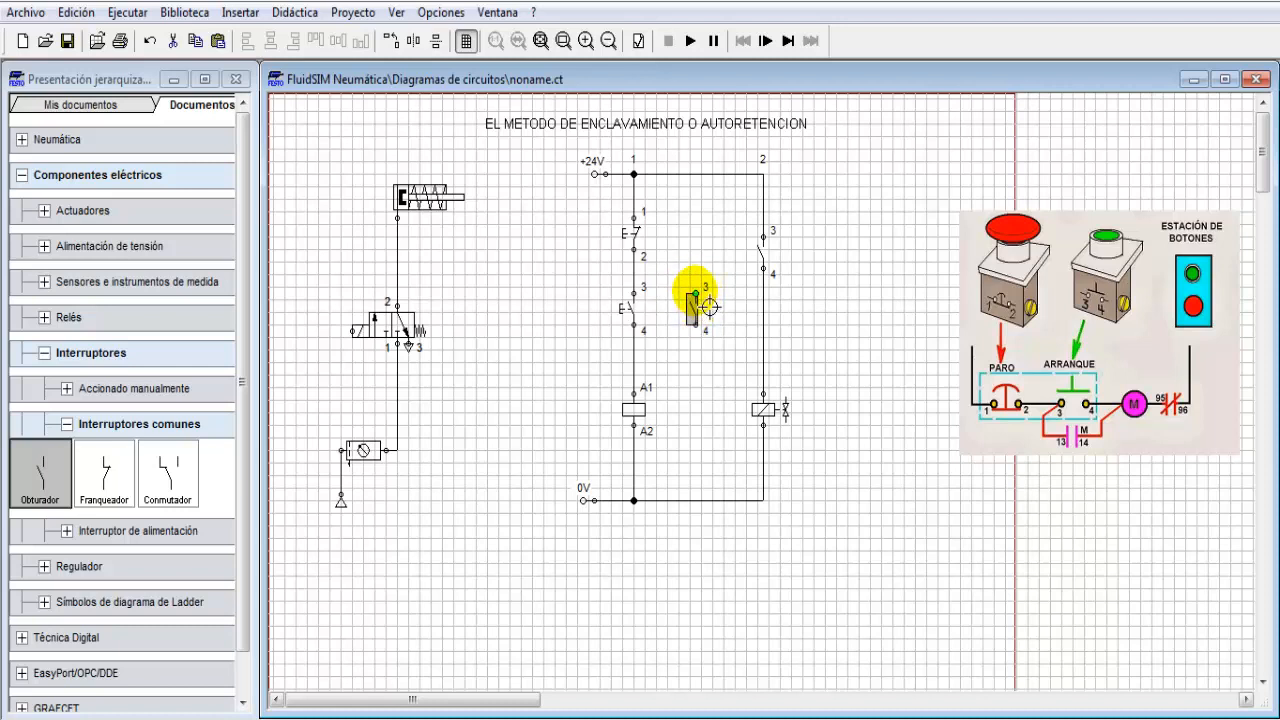
click(710, 307)
drag(658, 289, 646, 289)
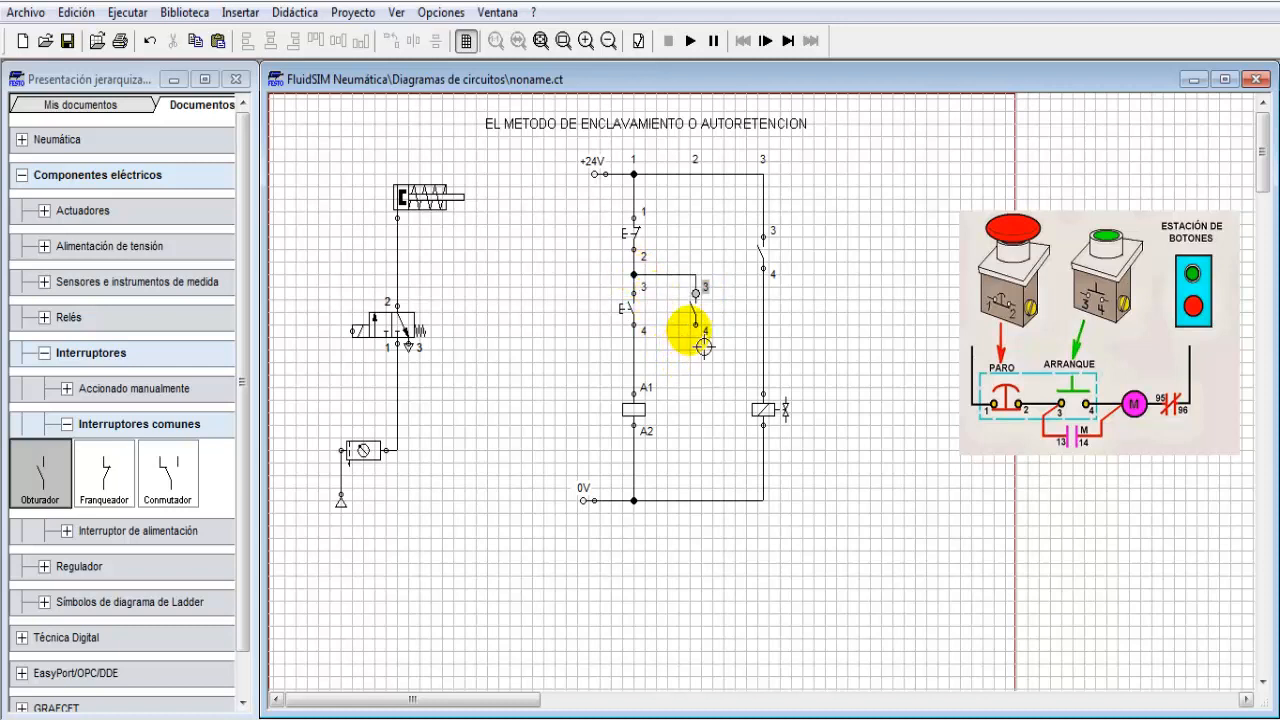
drag(708, 343, 648, 378)
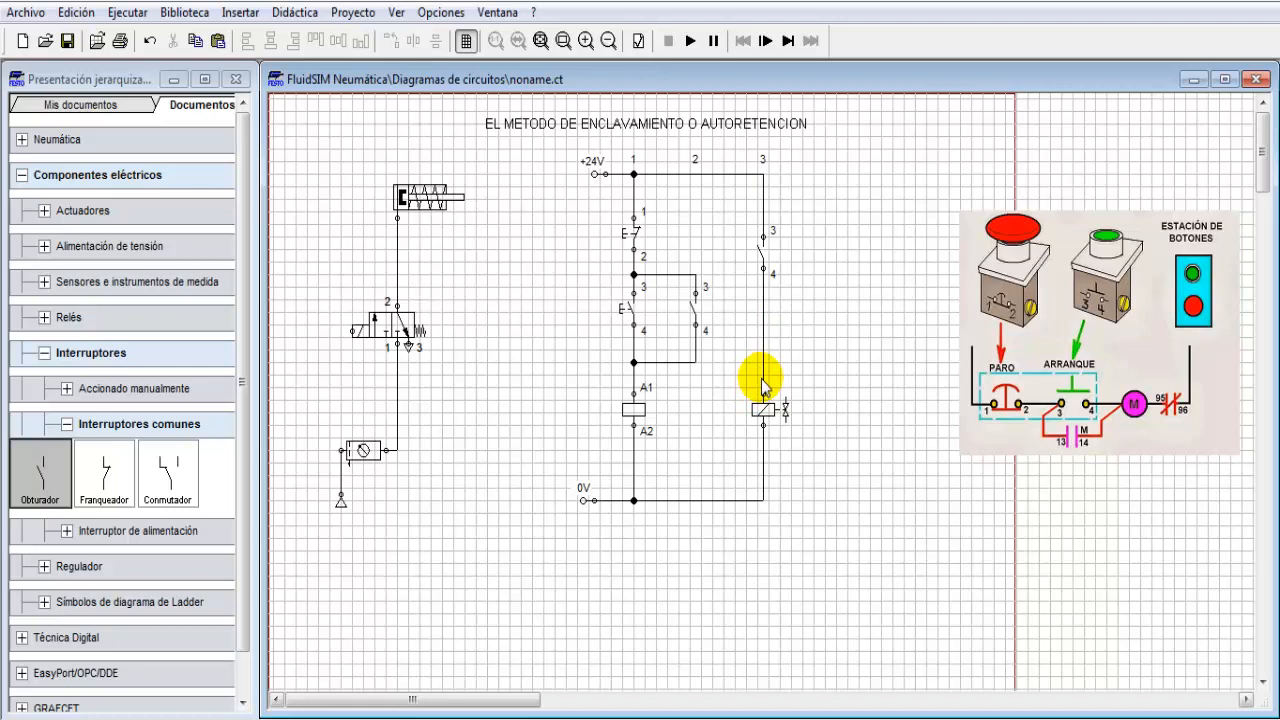
Label the solenoid connection of the pneumatic directional valve Y1
mouse_move(362, 333)
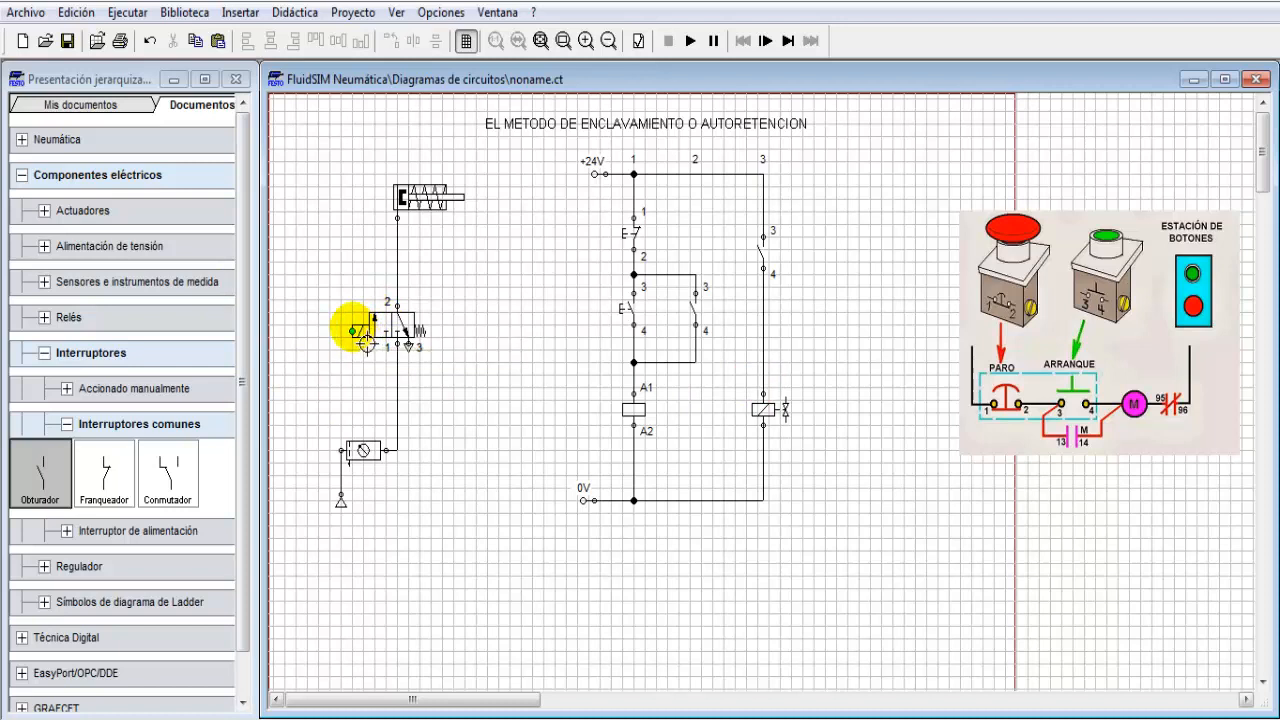
double_click(352, 332)
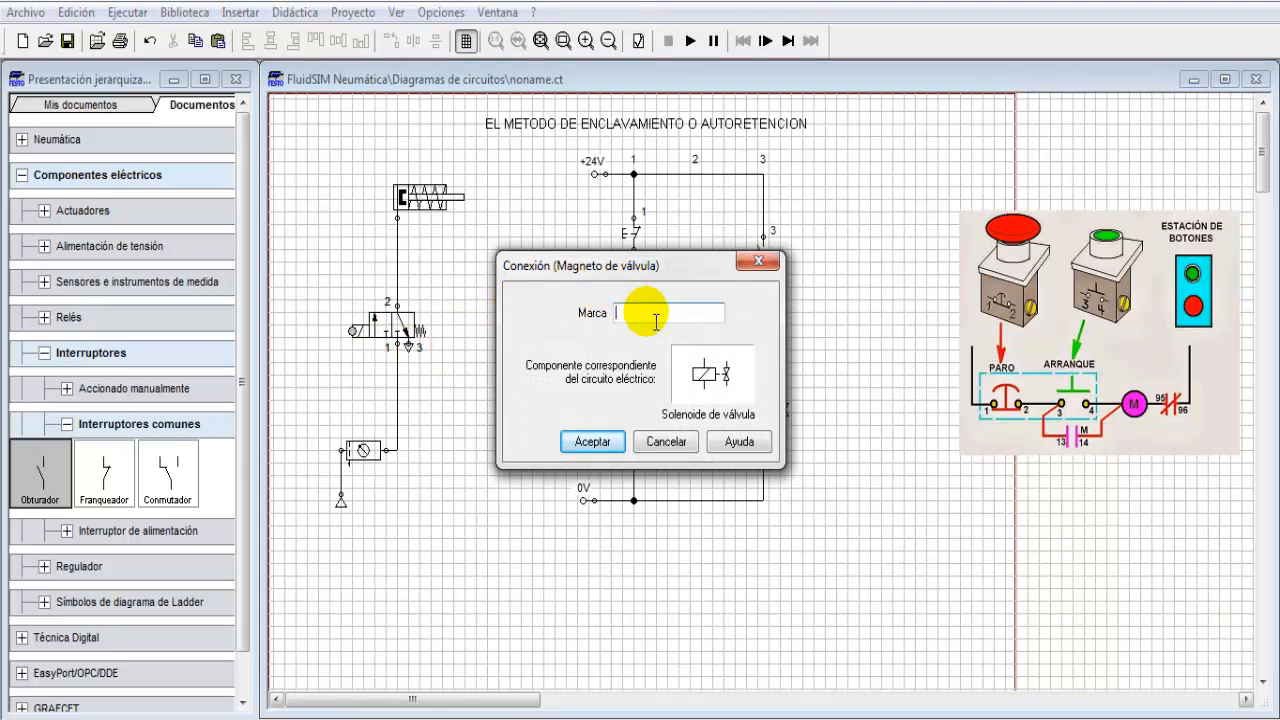
text(Y)
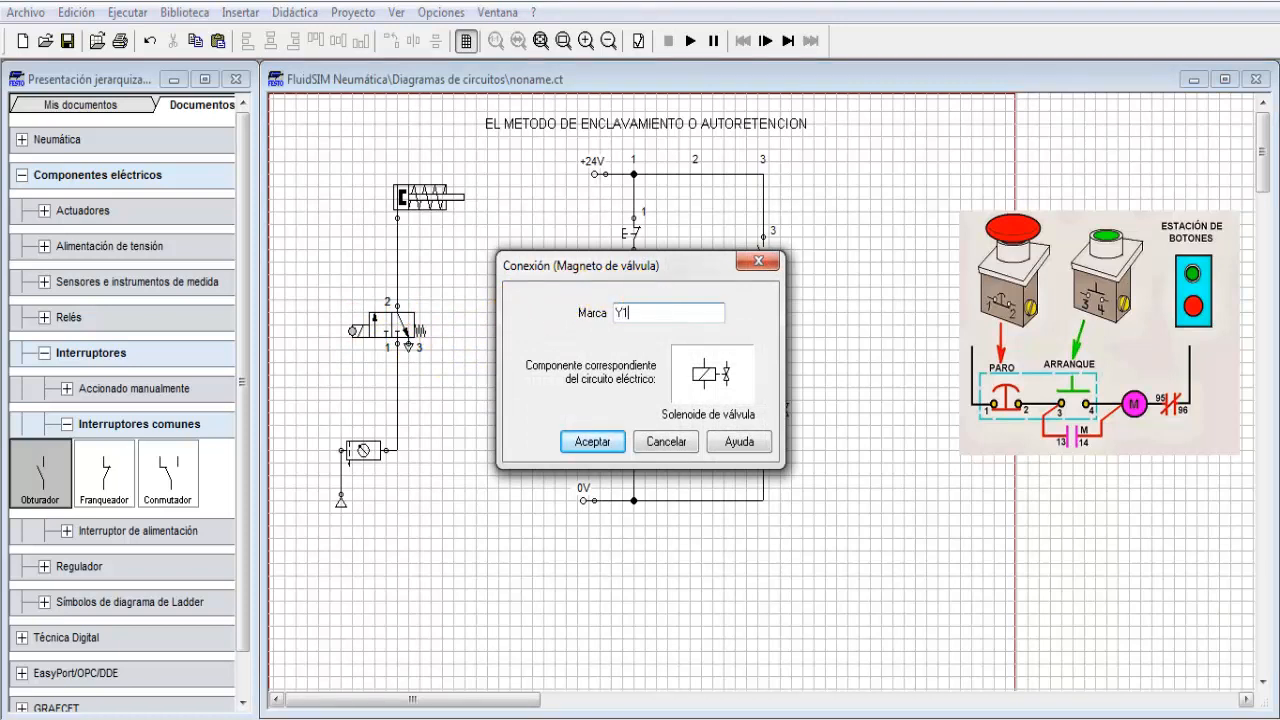
text(1)
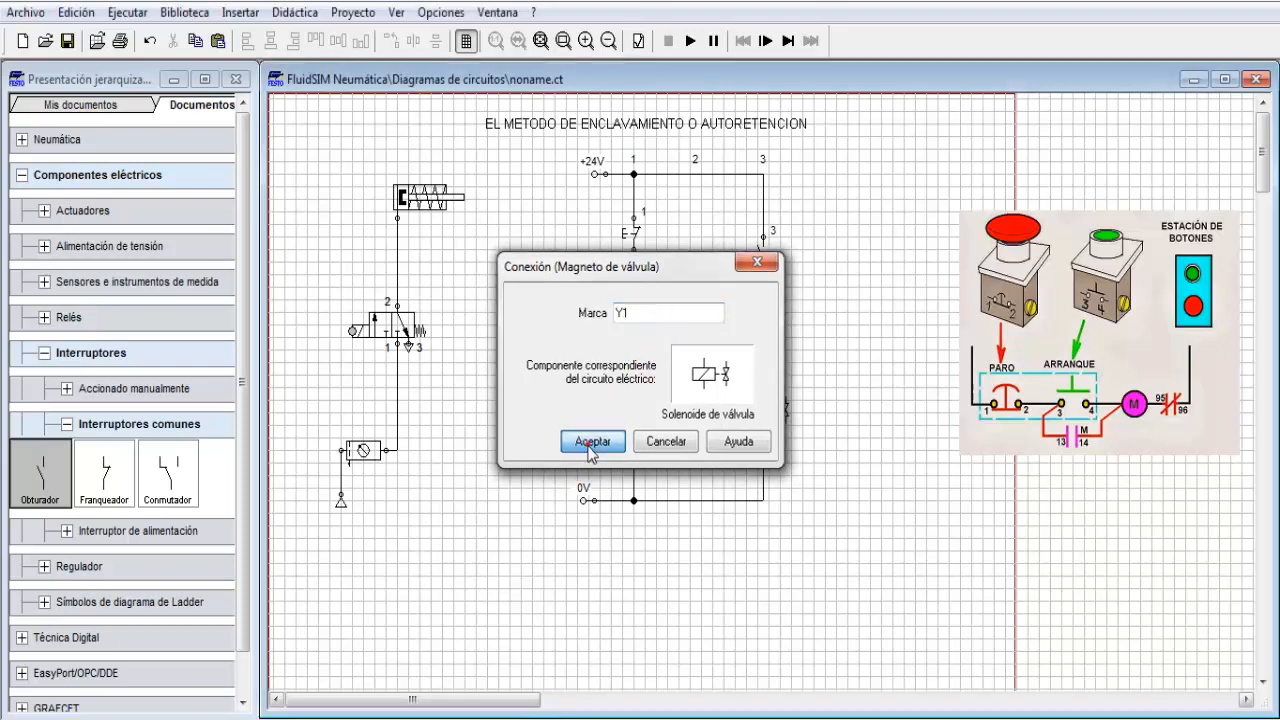
click(591, 442)
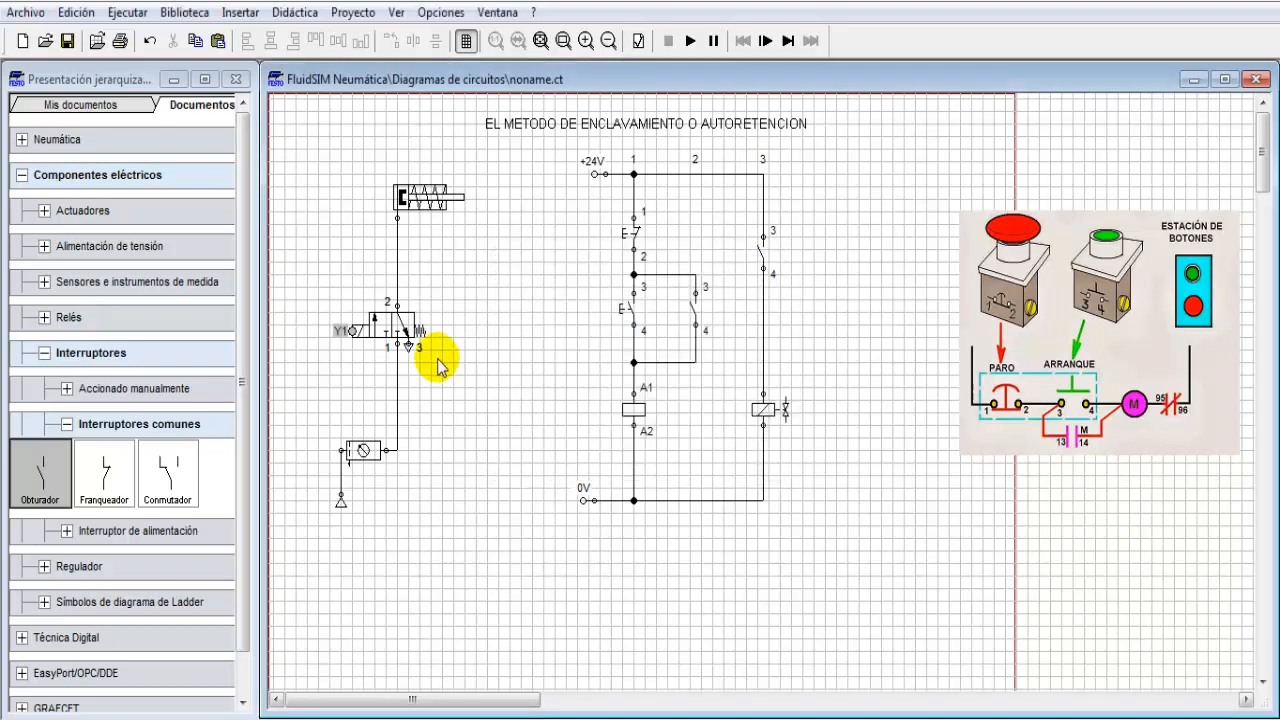
Label the valve solenoid in the third branch of the electrical circuit Y1
click(768, 414)
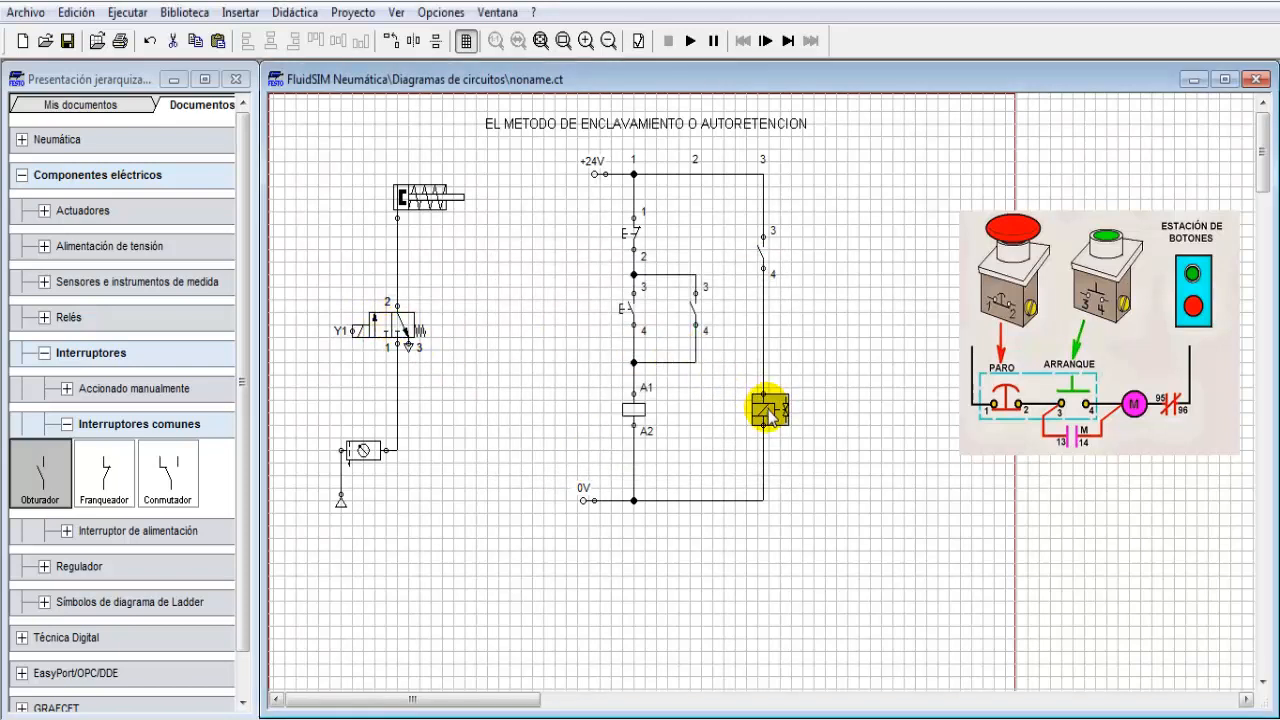
double_click(768, 414)
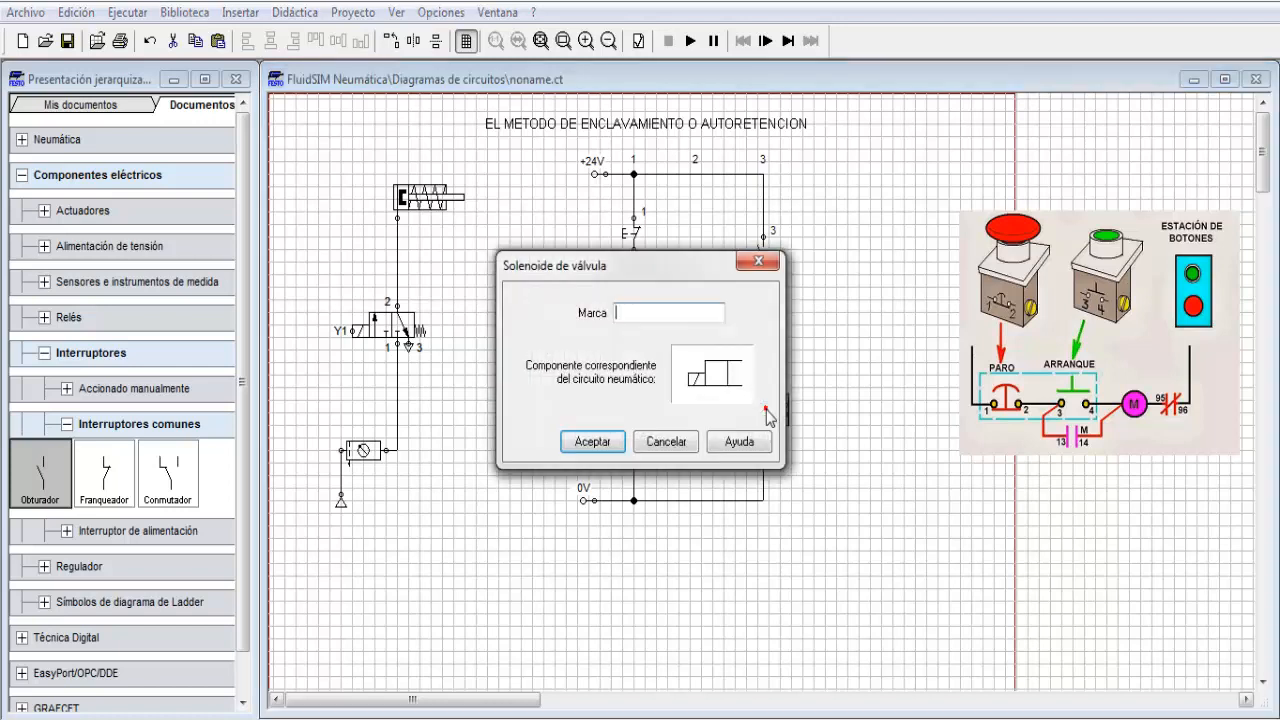
text(Y1)
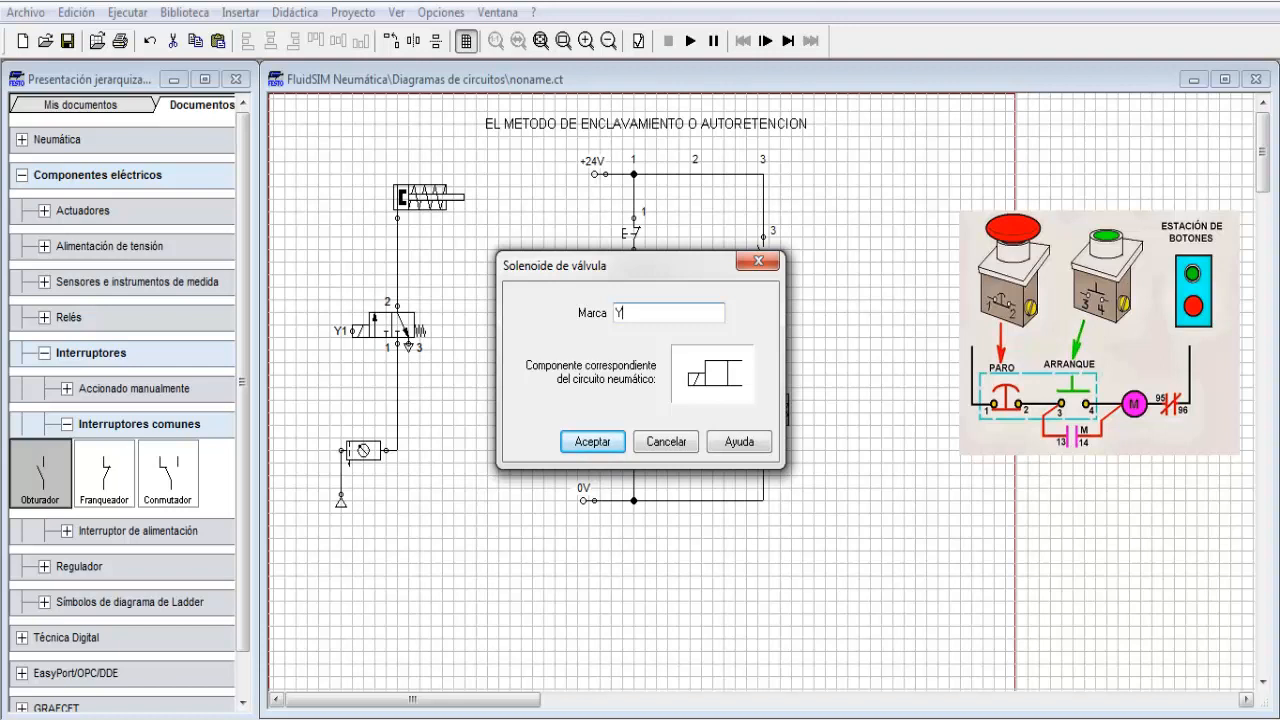
click(594, 442)
click(710, 418)
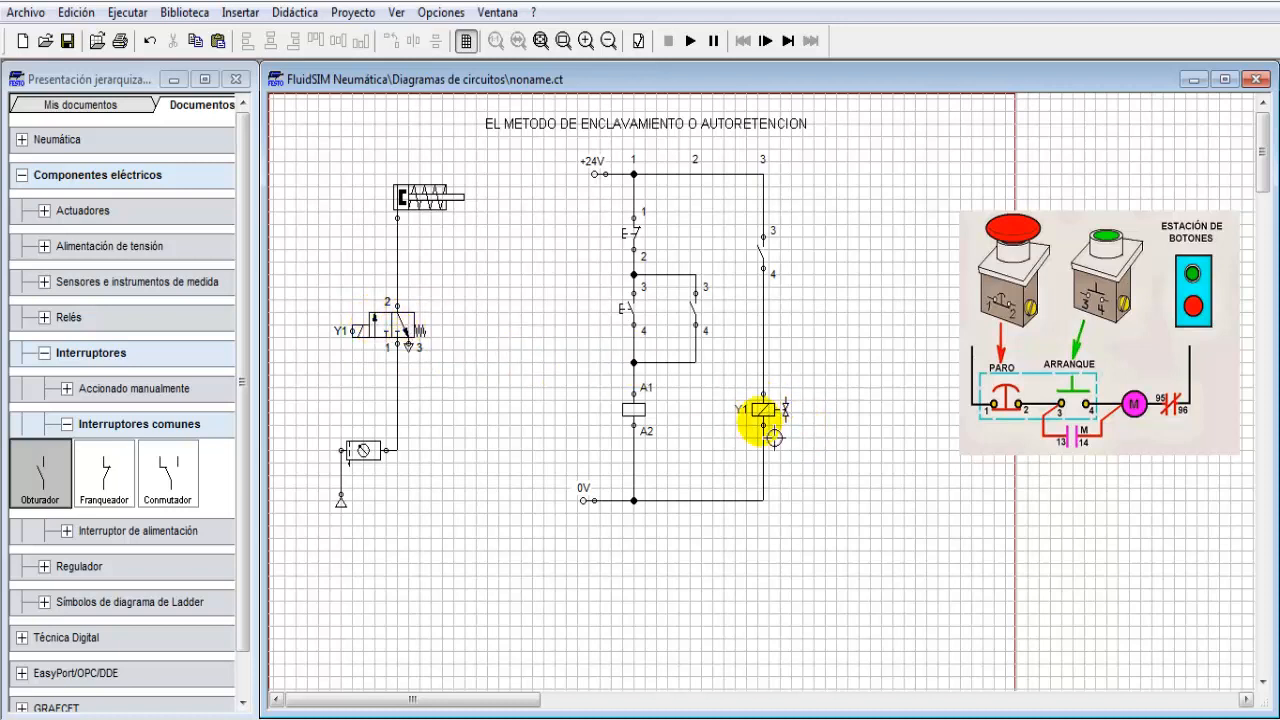
Label the relay coil in the first branch K1
double_click(632, 410)
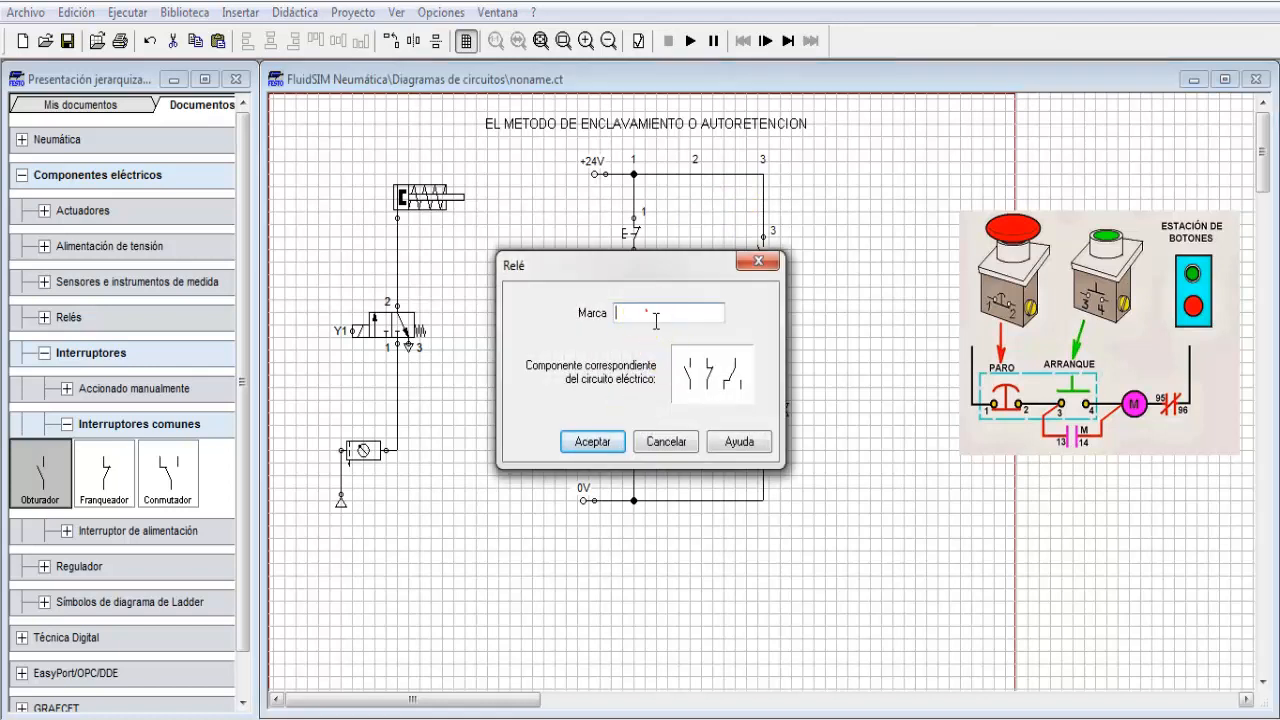
click(656, 318)
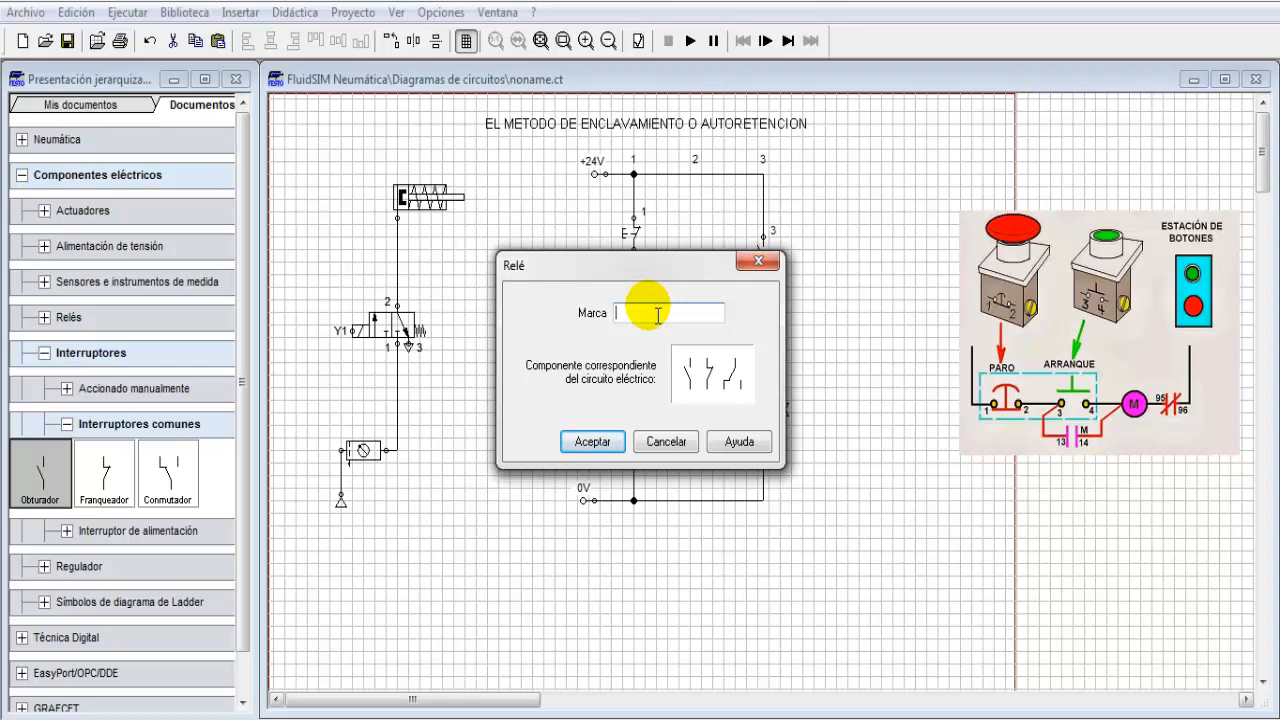
text(K1)
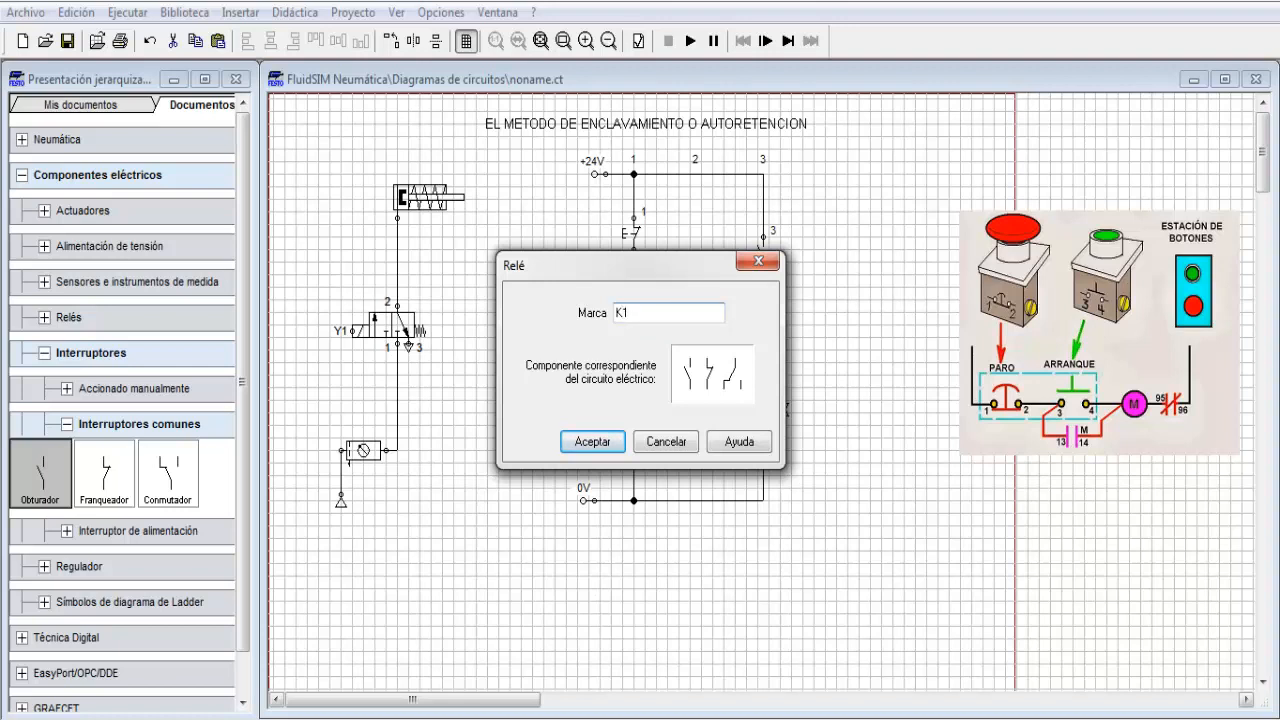
click(592, 442)
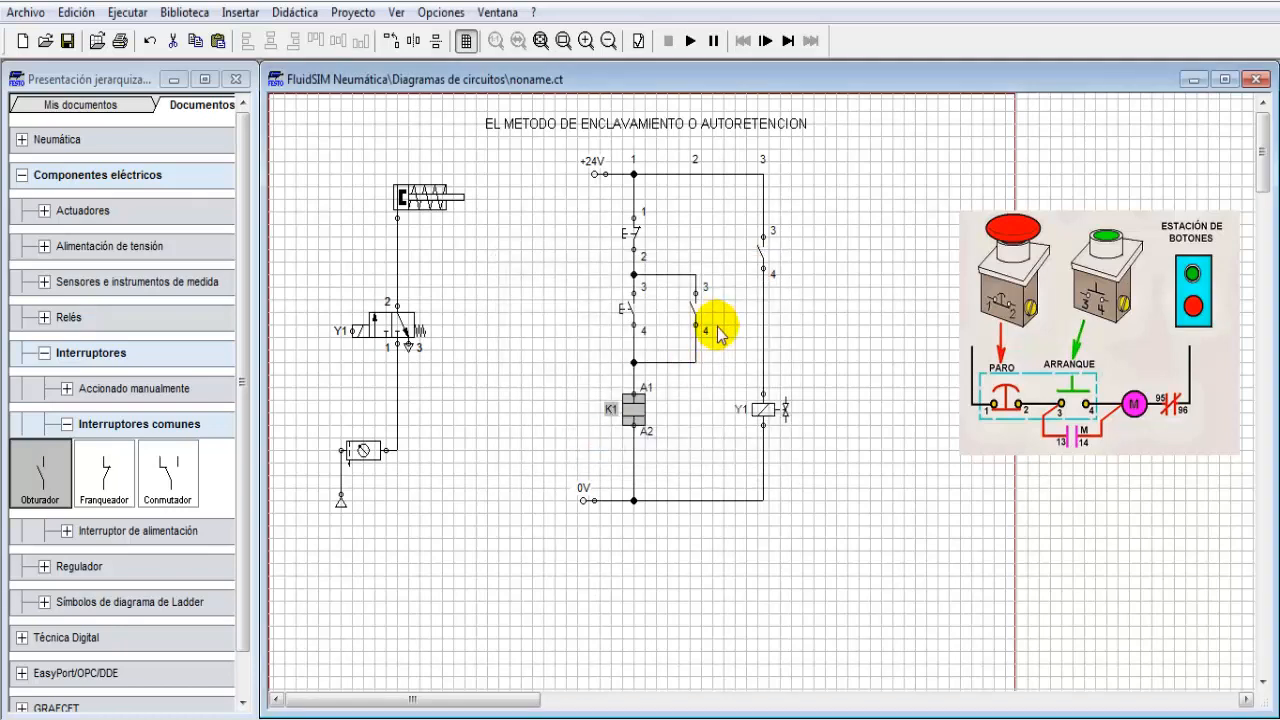
click(834, 297)
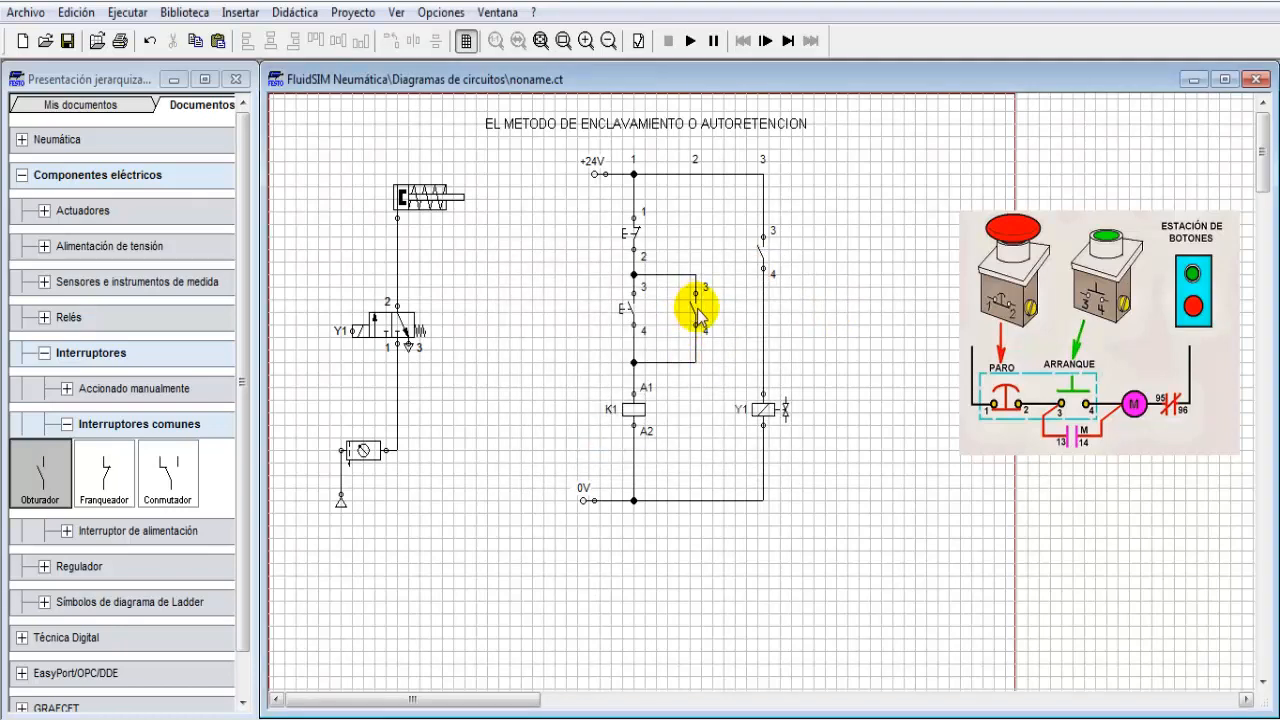
Label the normally open contact above the valve solenoid K1
double_click(762, 250)
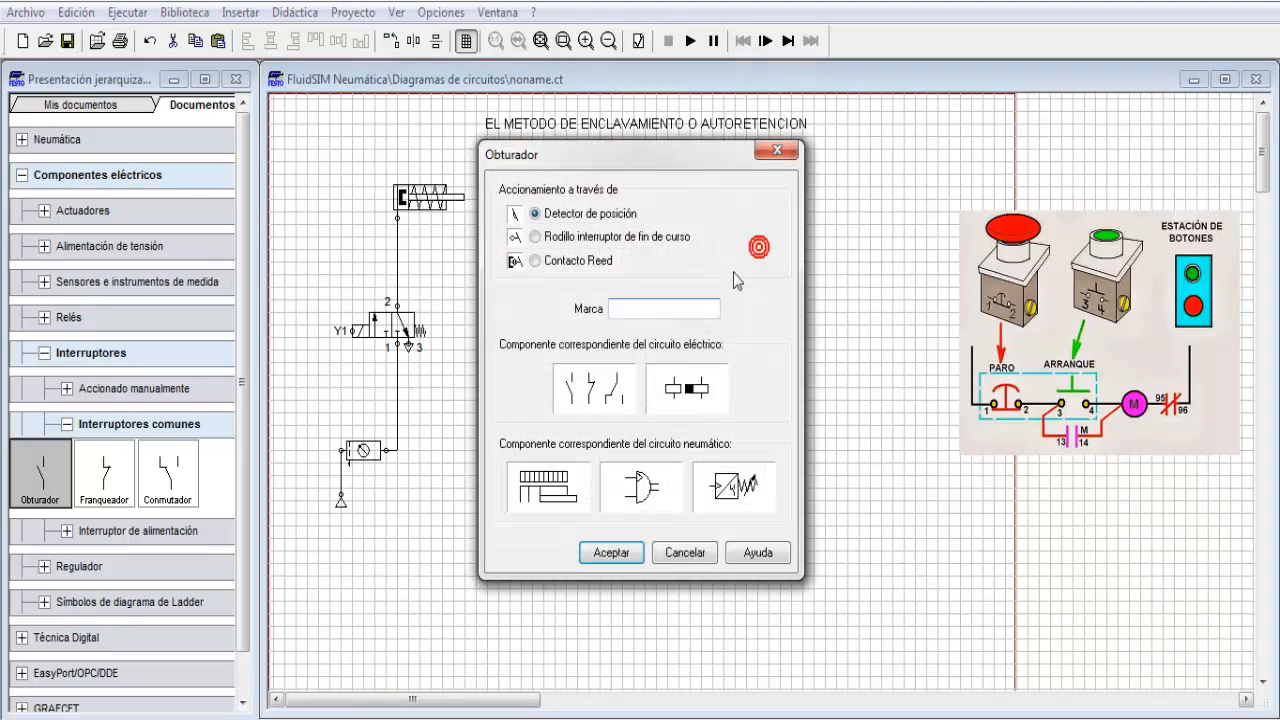
drag(622, 160, 922, 175)
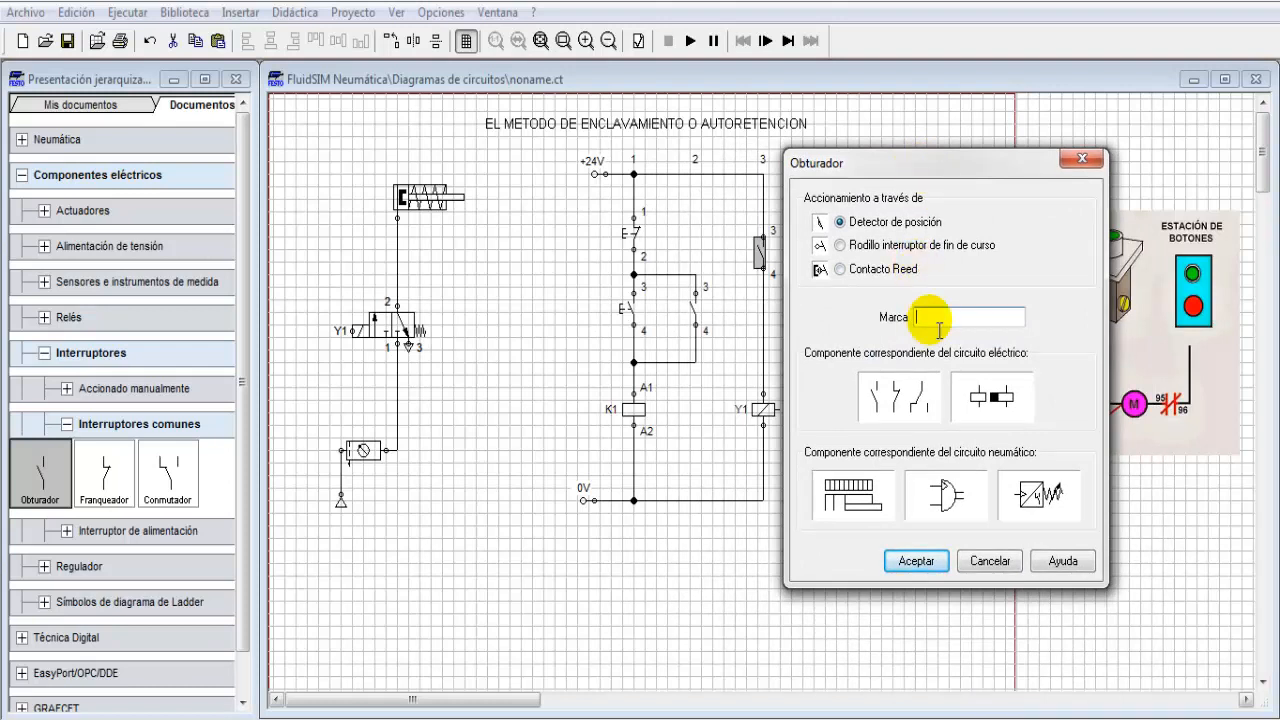
text(K1)
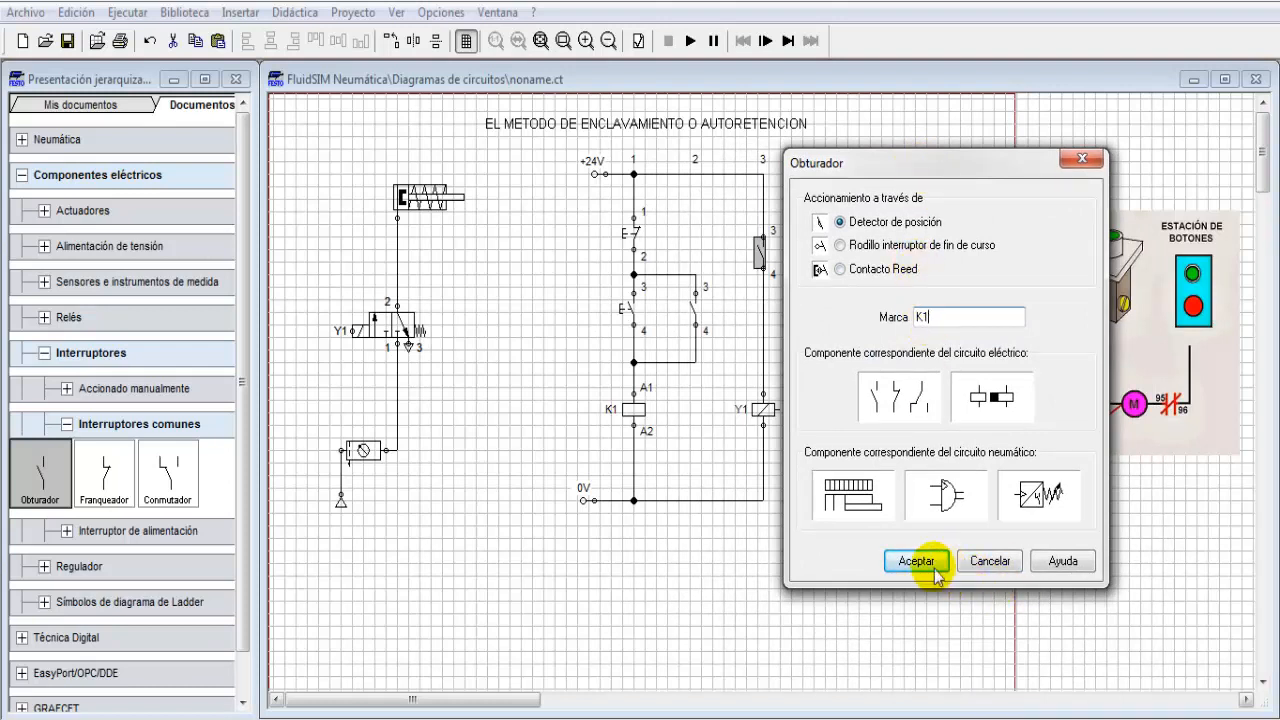
click(915, 561)
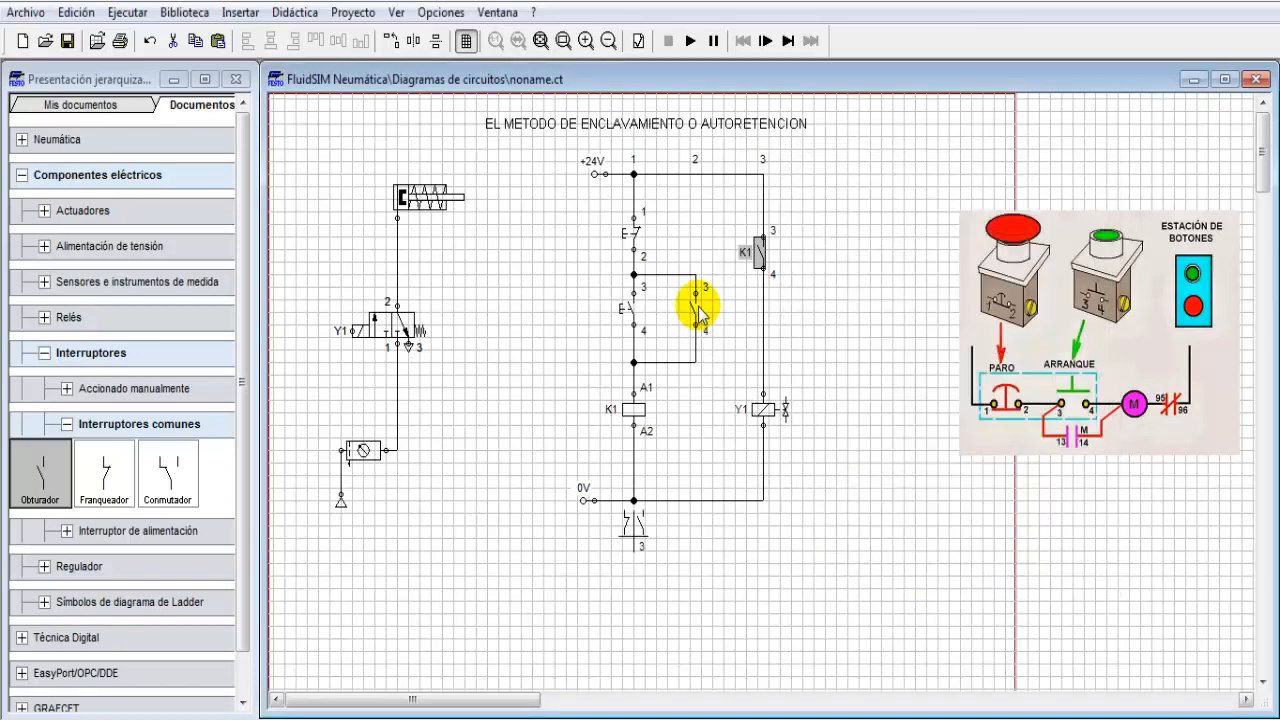
Label the normally open contact parallel to the start pushbutton K1
double_click(697, 310)
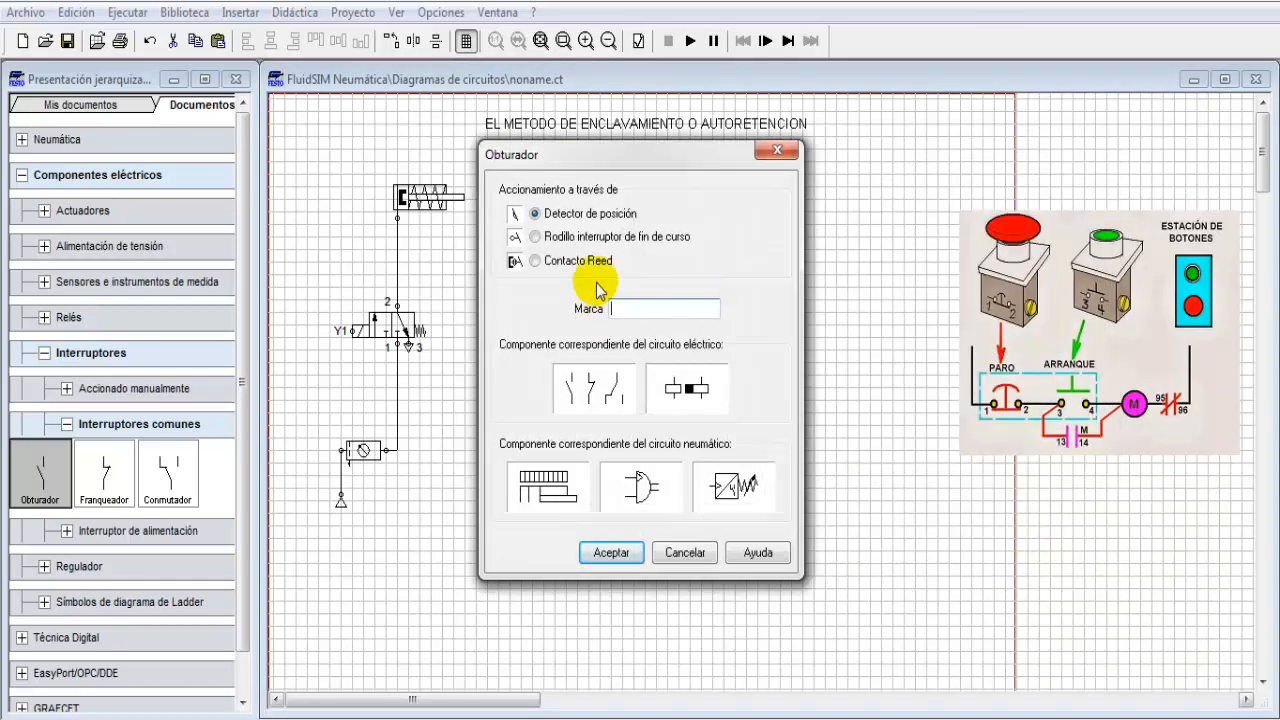
text(K1)
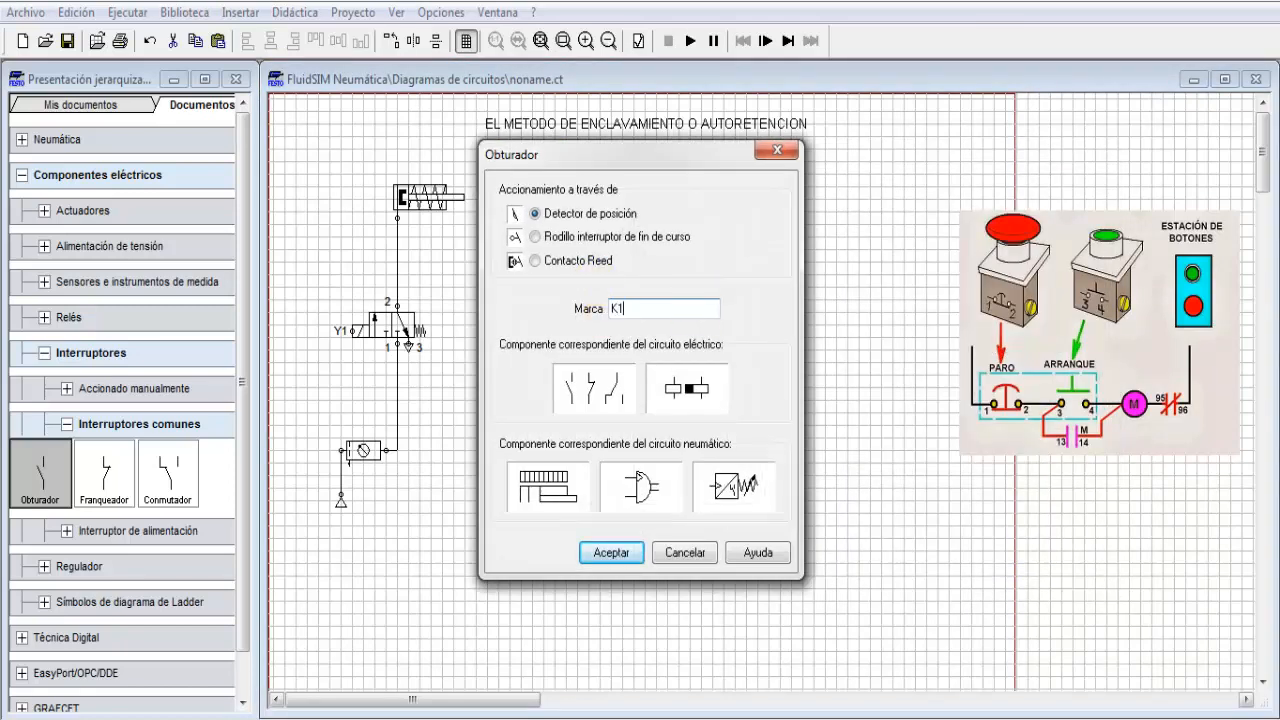
click(613, 551)
click(843, 372)
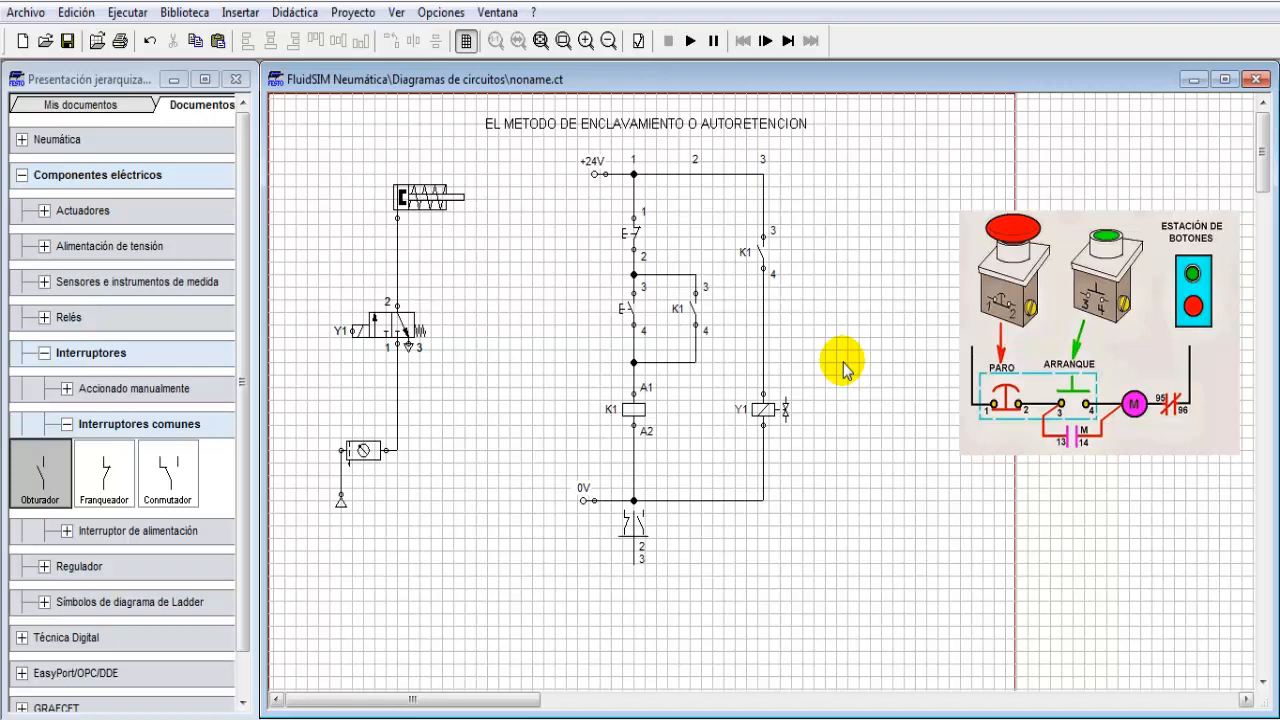
Move the start/stop pushbutton station picture closer to the electrical circuit and deselect it
drag(1044, 334, 966, 349)
click(845, 457)
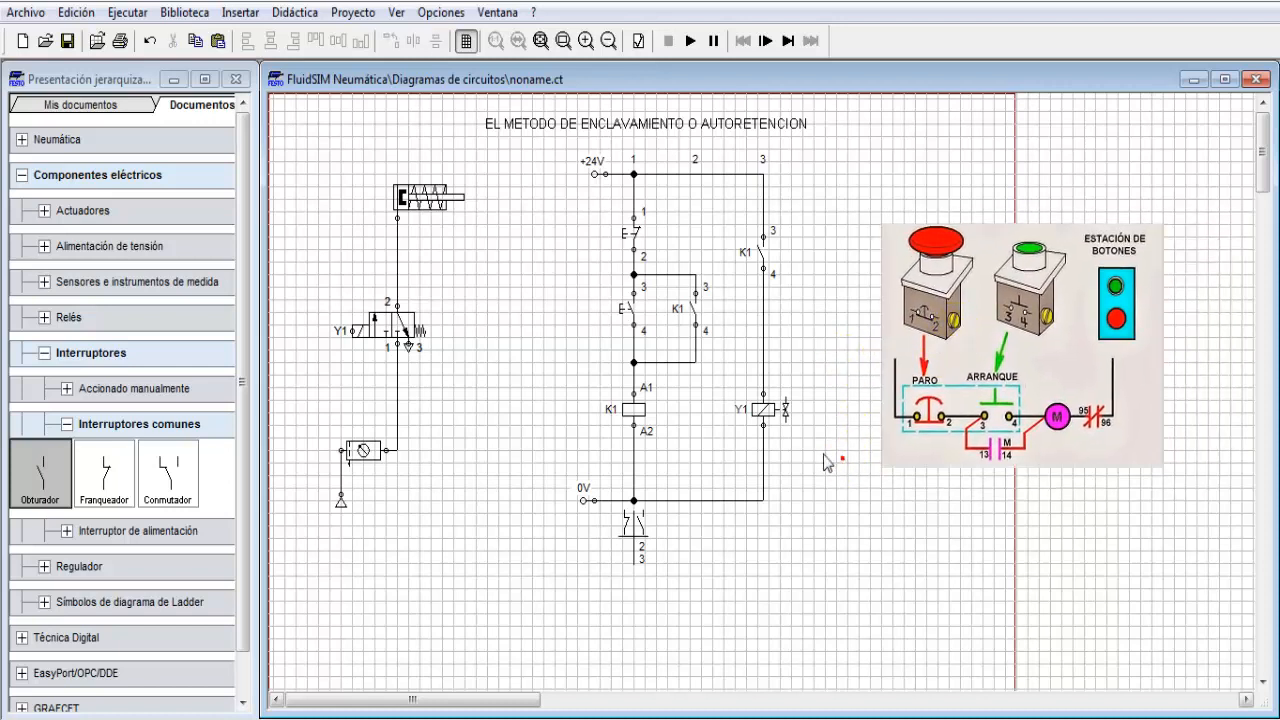
Run the circuit simulation with the objects outside the drawing area accepted, examine the initial state, and stop it
click(689, 42)
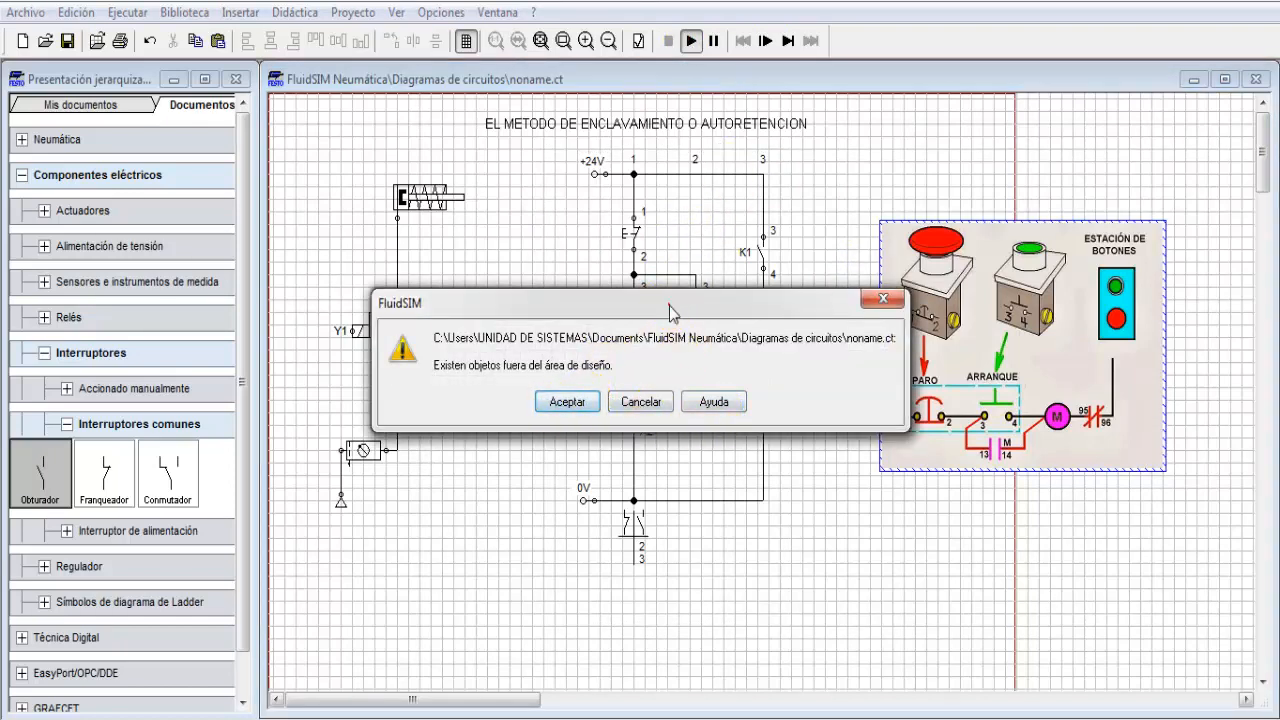
drag(670, 305, 716, 250)
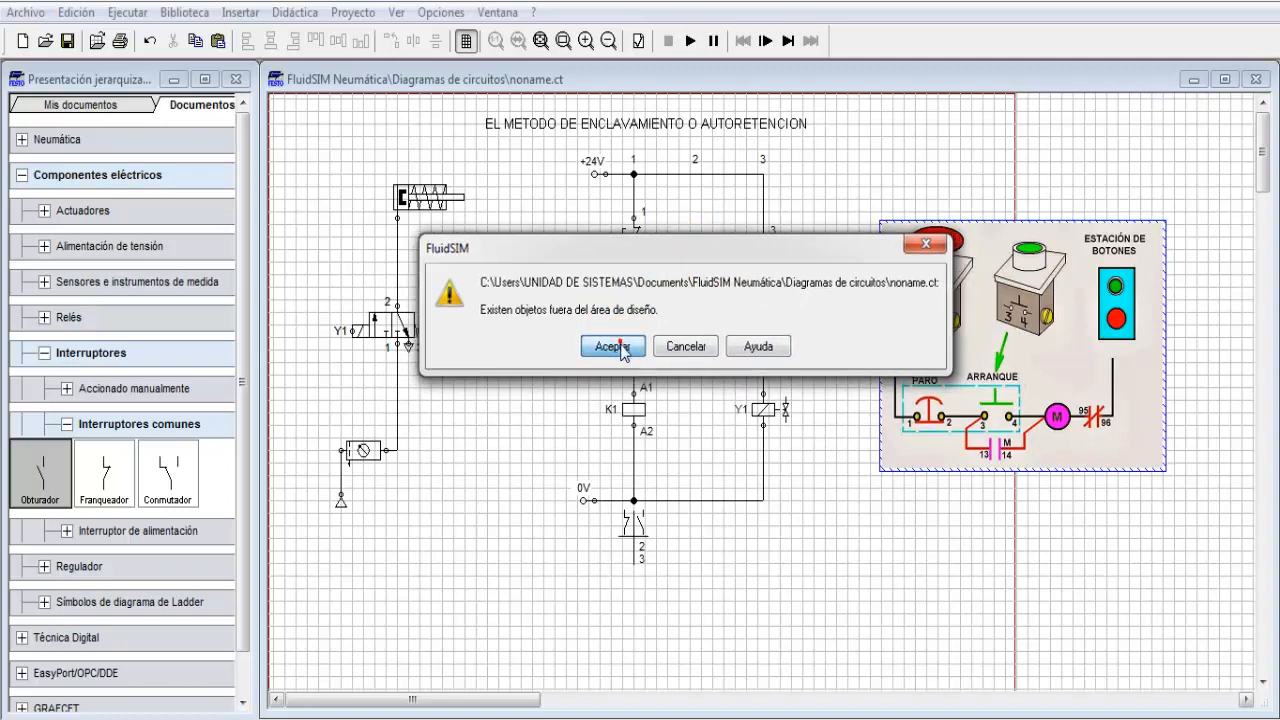
click(610, 345)
click(566, 405)
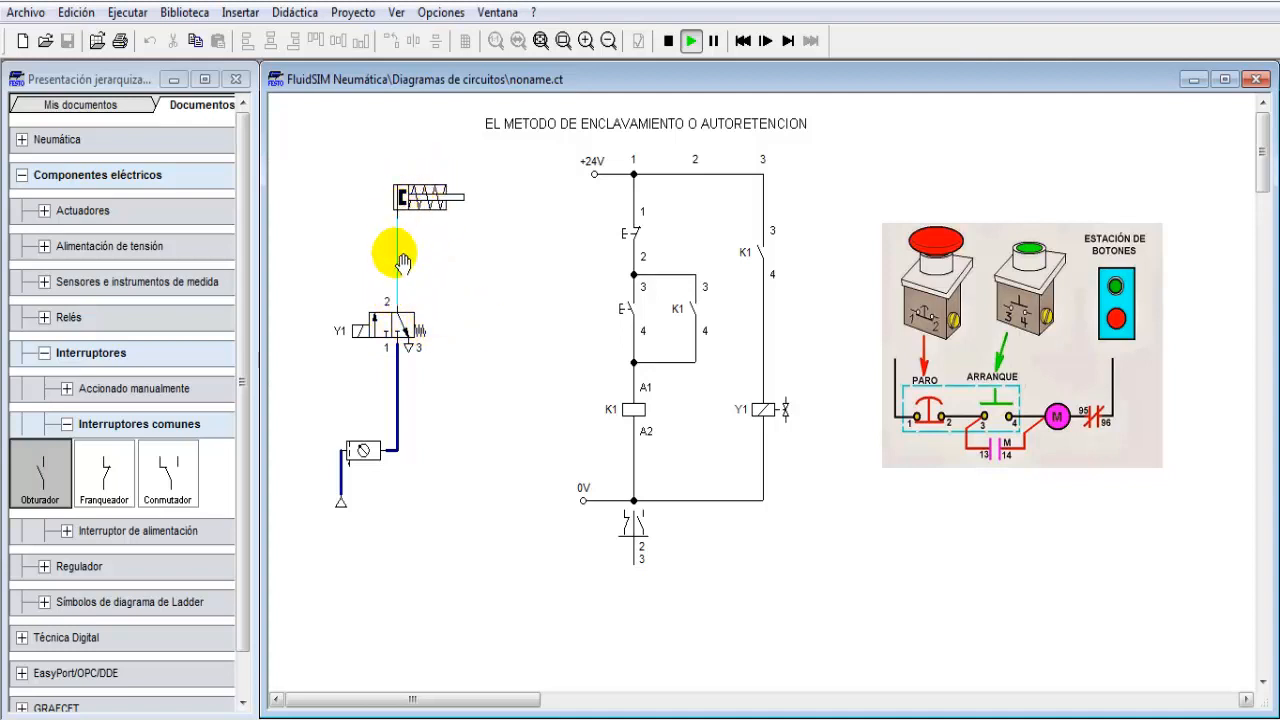
click(404, 316)
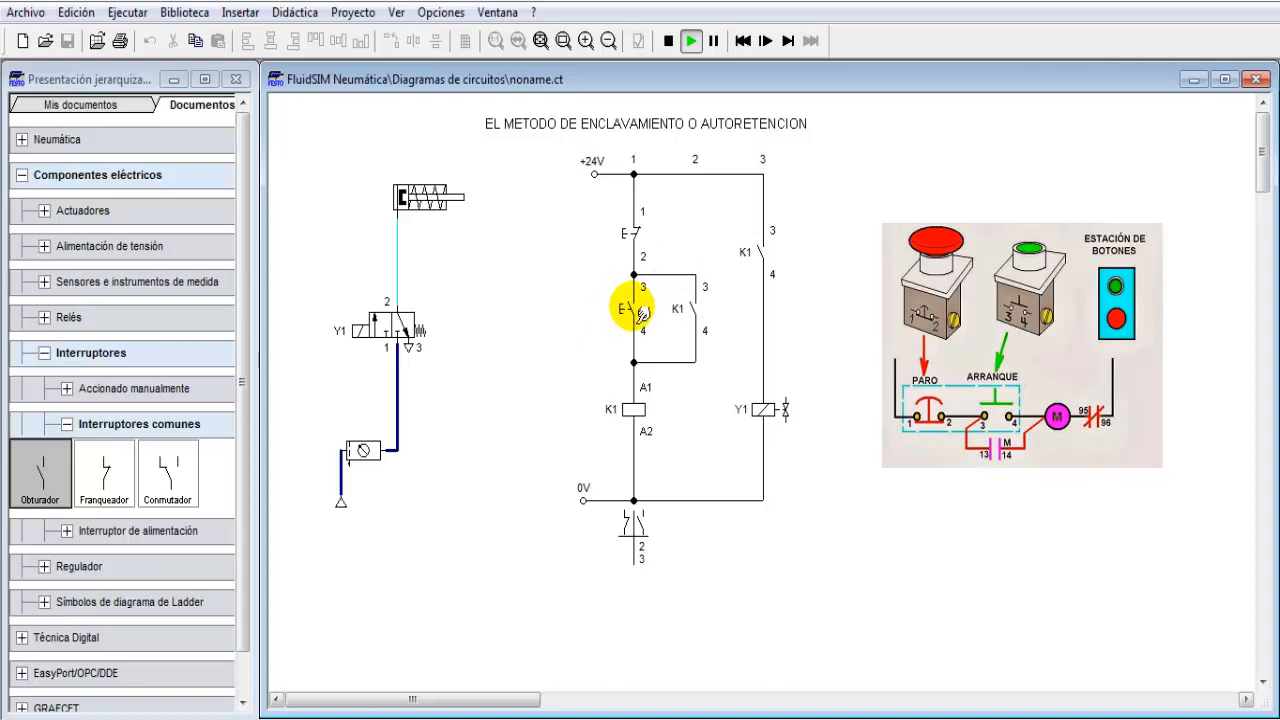
click(668, 41)
Label the normally closed stop pushbutton S2 and the normally open start pushbutton S1
double_click(633, 236)
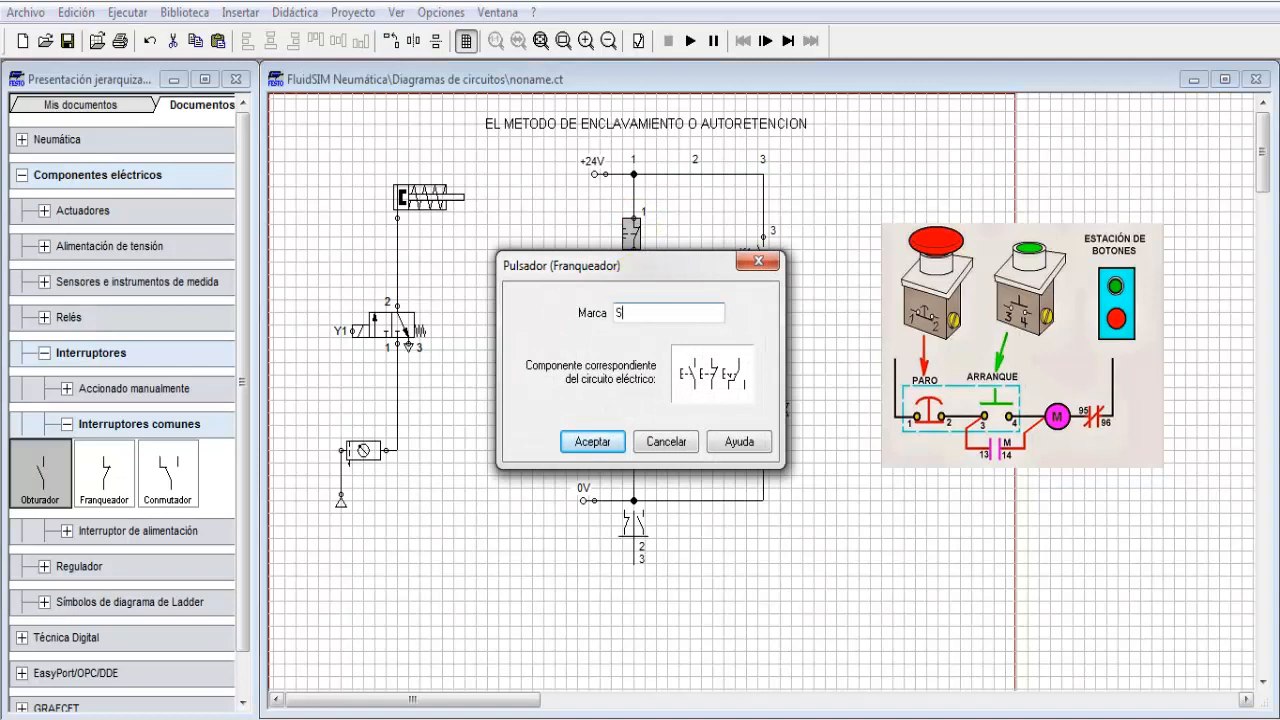
text(S2)
click(595, 442)
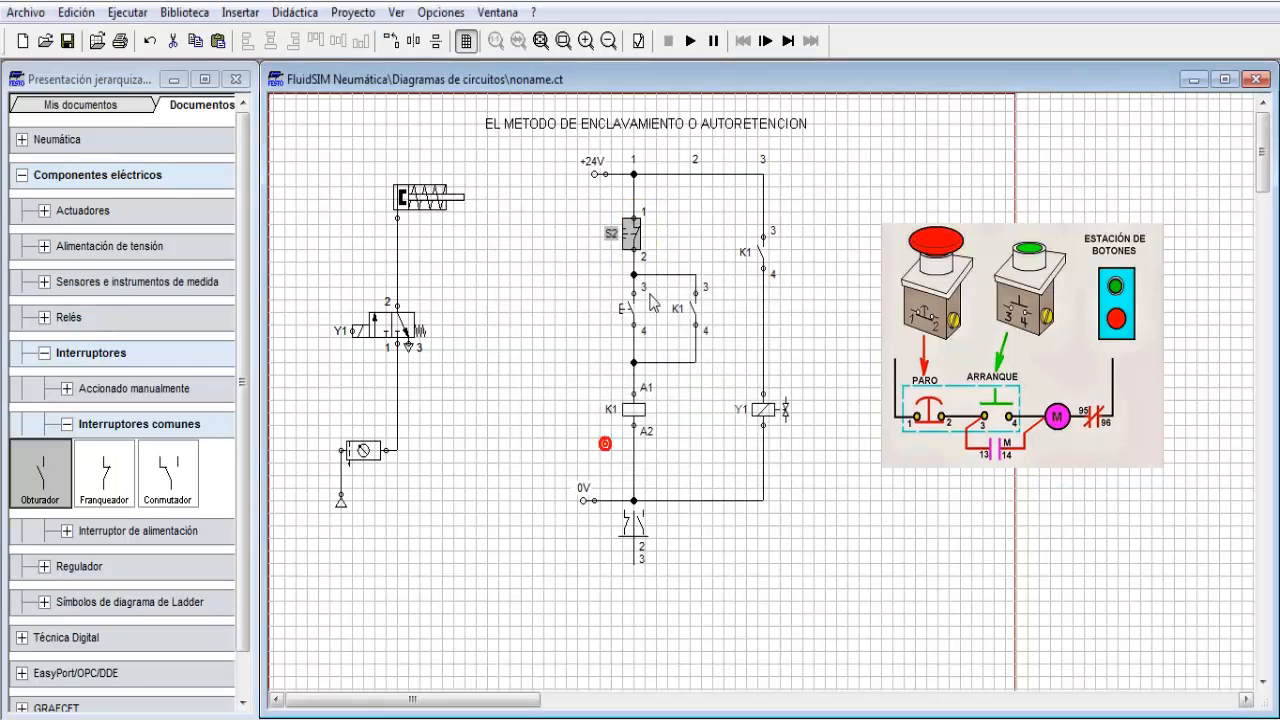
double_click(633, 313)
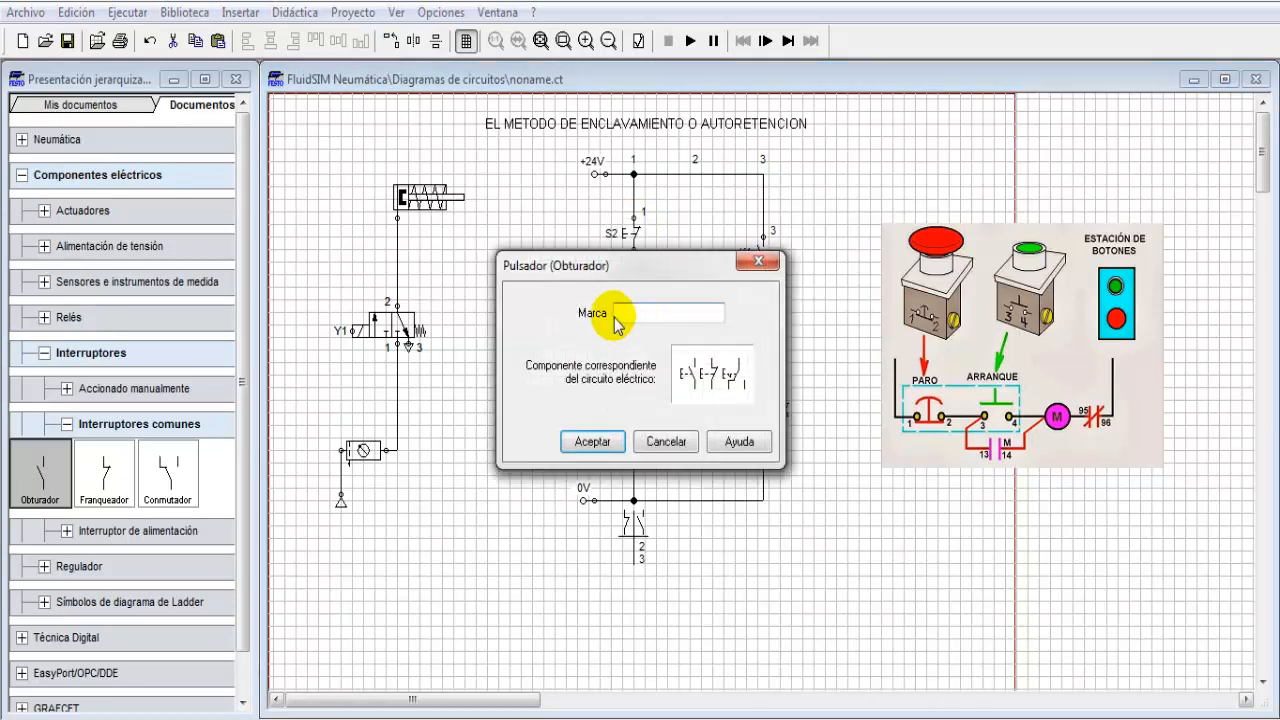
click(592, 441)
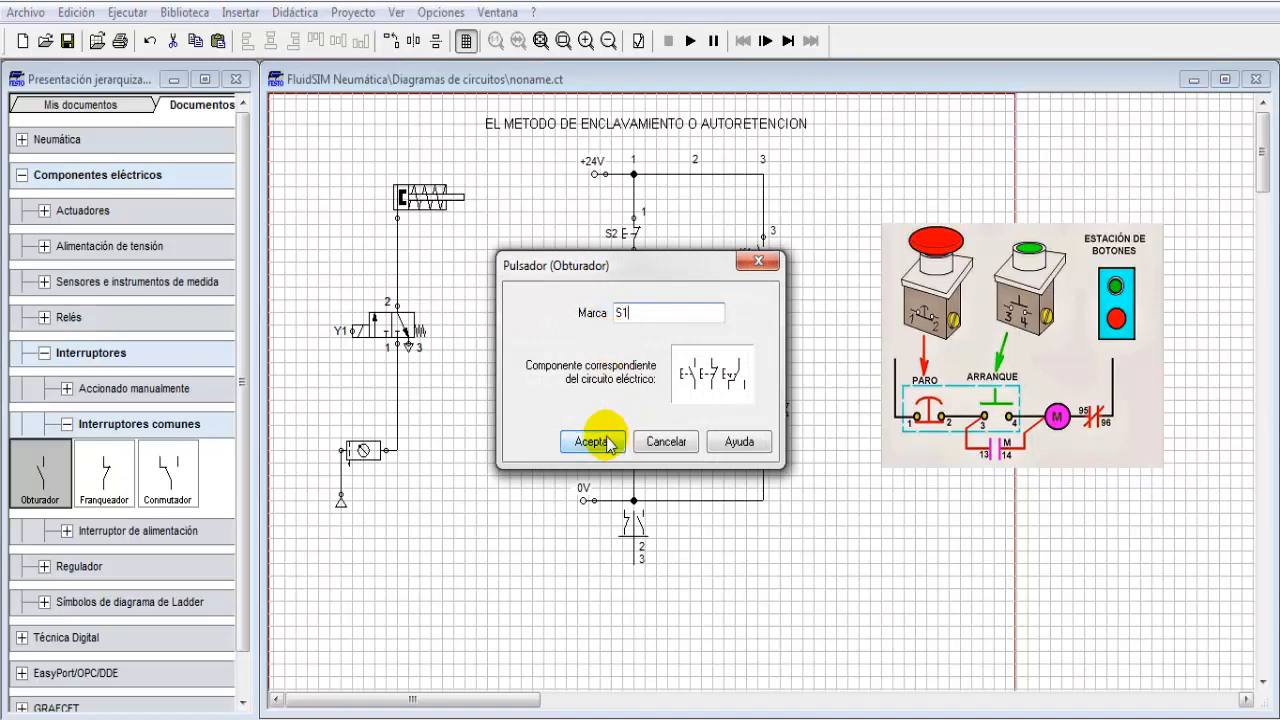
Start the simulation of the labelled circuit, accepting the objects outside the drawing area
click(697, 44)
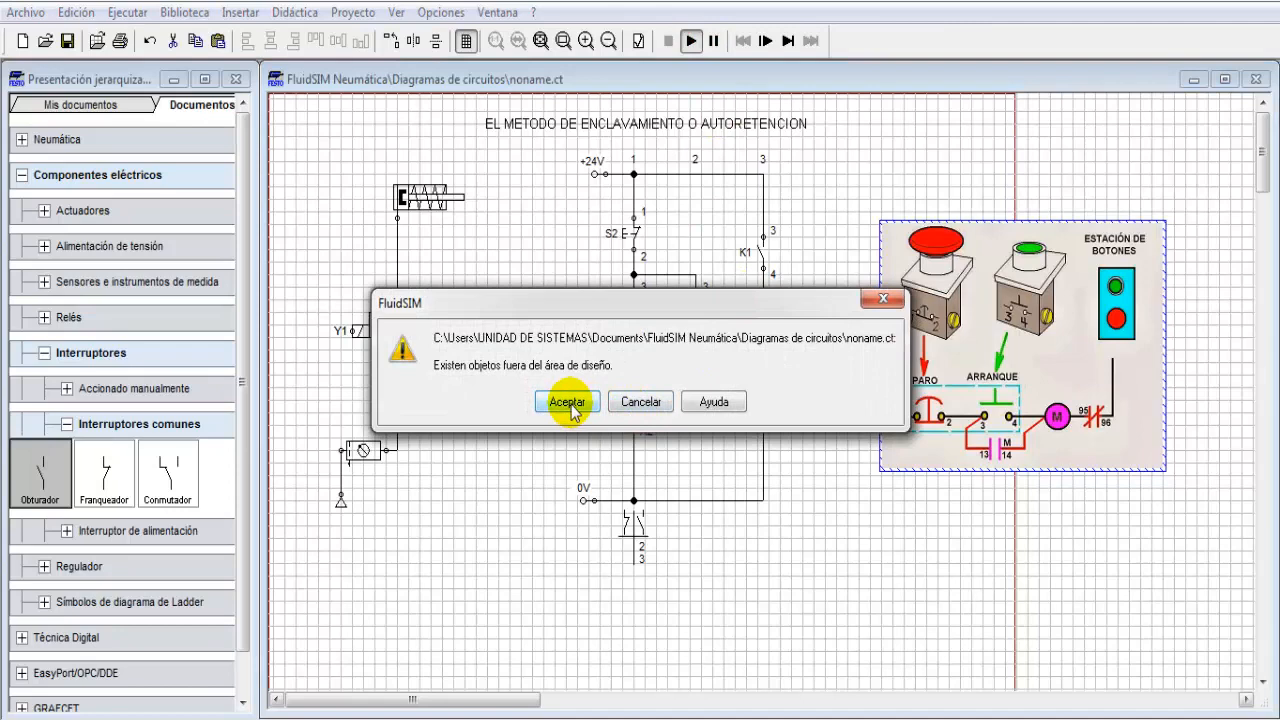
click(567, 407)
click(571, 409)
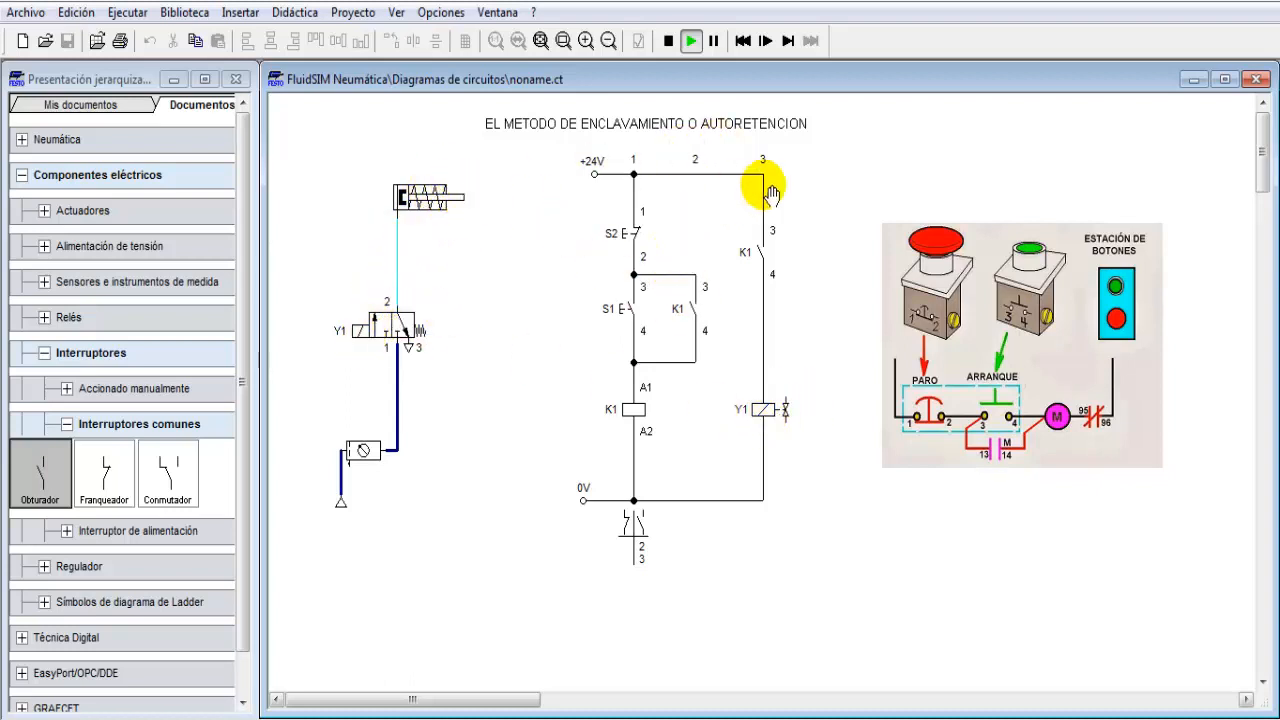
Test the latching circuit by alternately actuating start pushbutton S1 and stop pushbutton S2 for four cycles
click(633, 311)
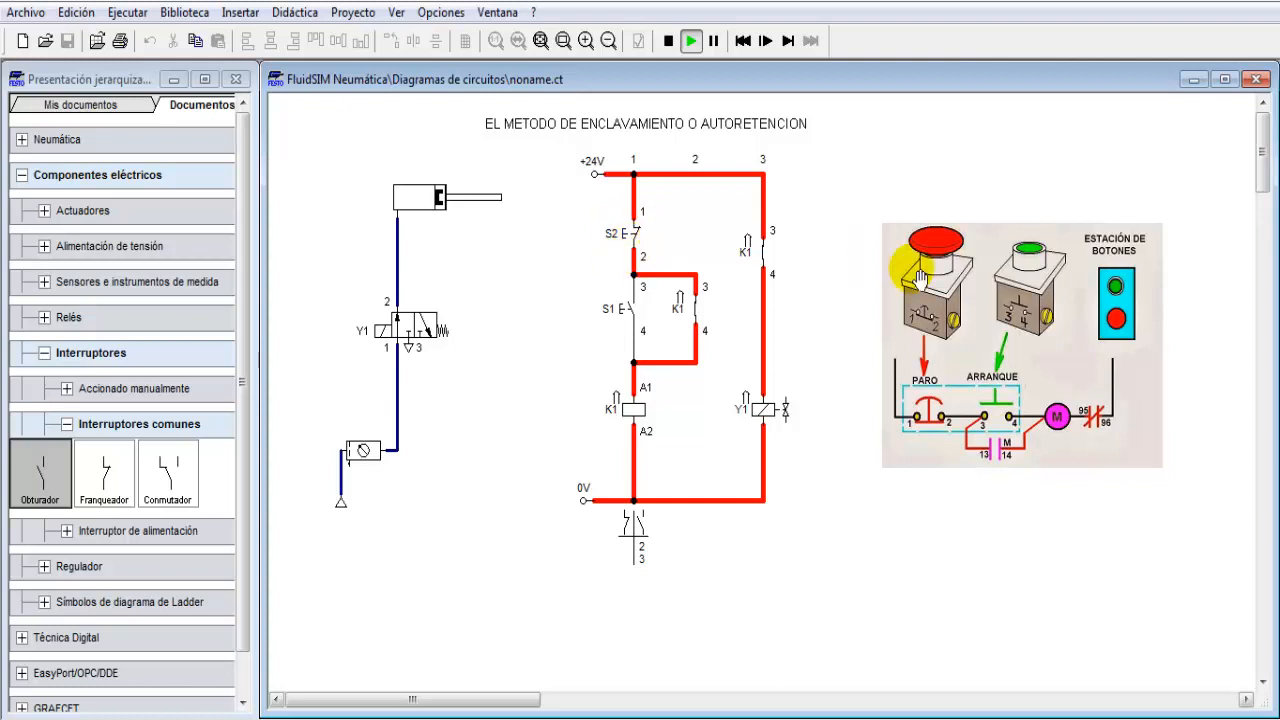
click(638, 237)
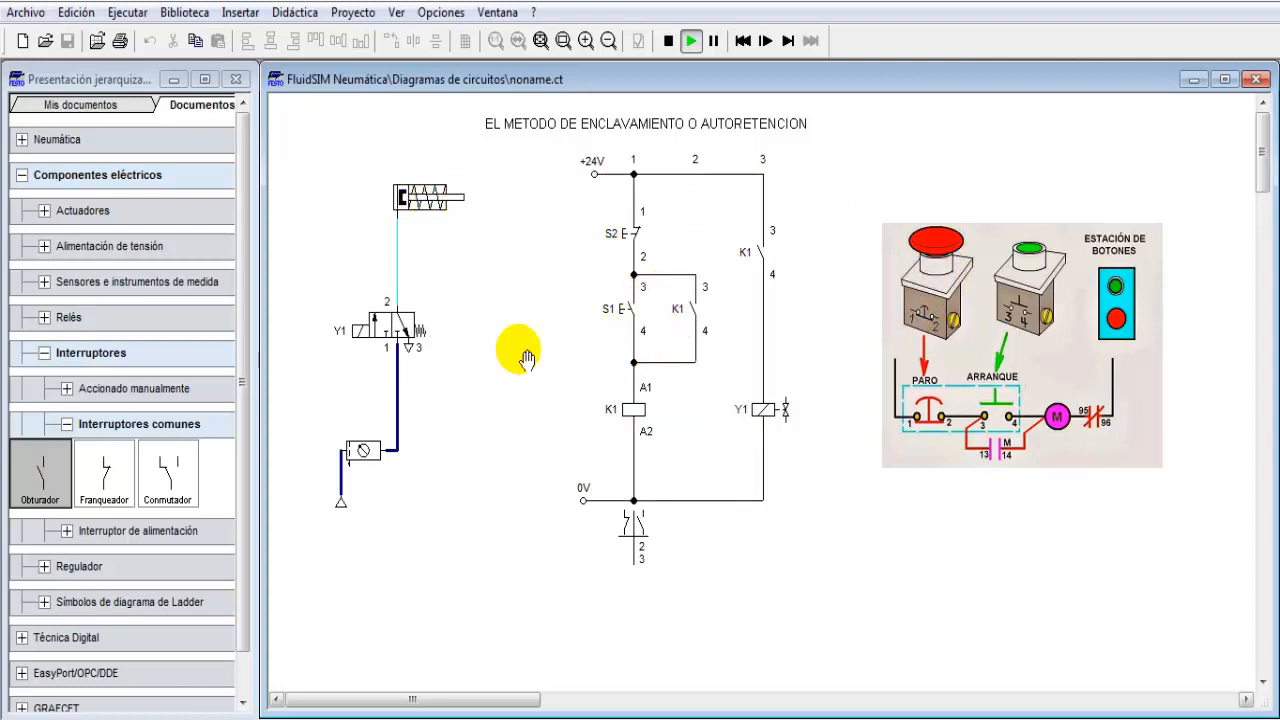
click(638, 312)
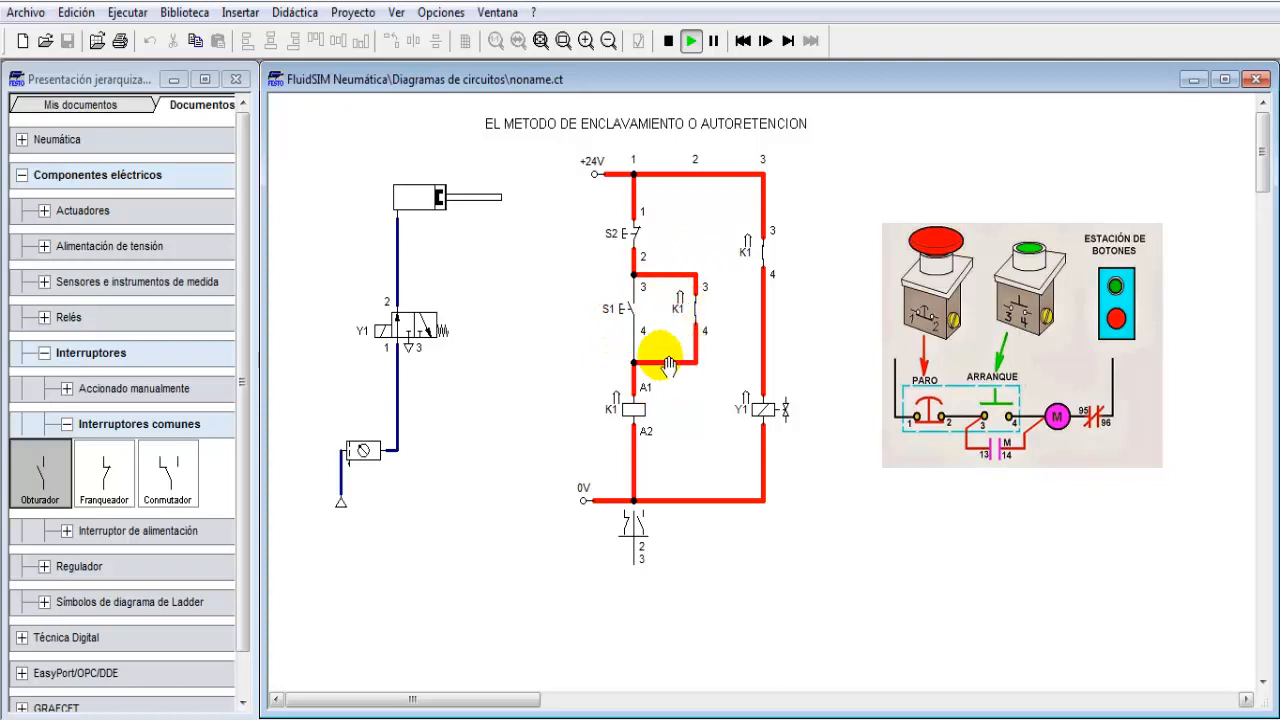
click(634, 238)
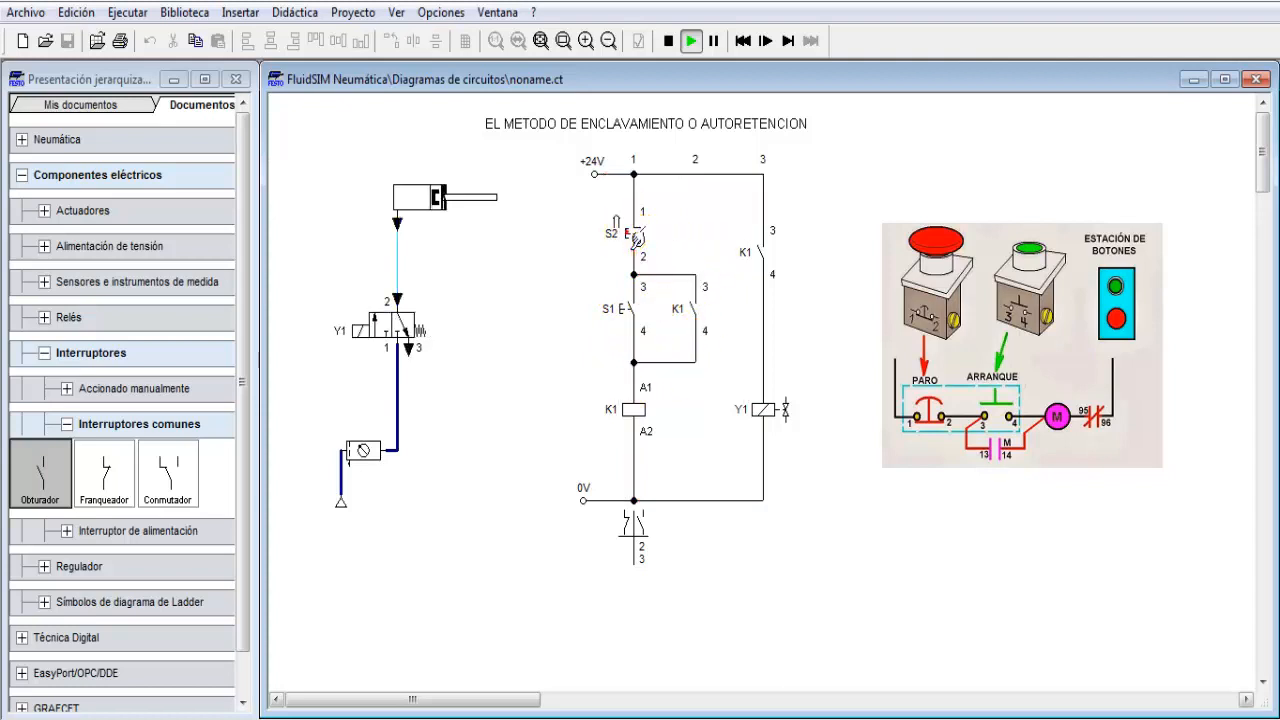
click(634, 312)
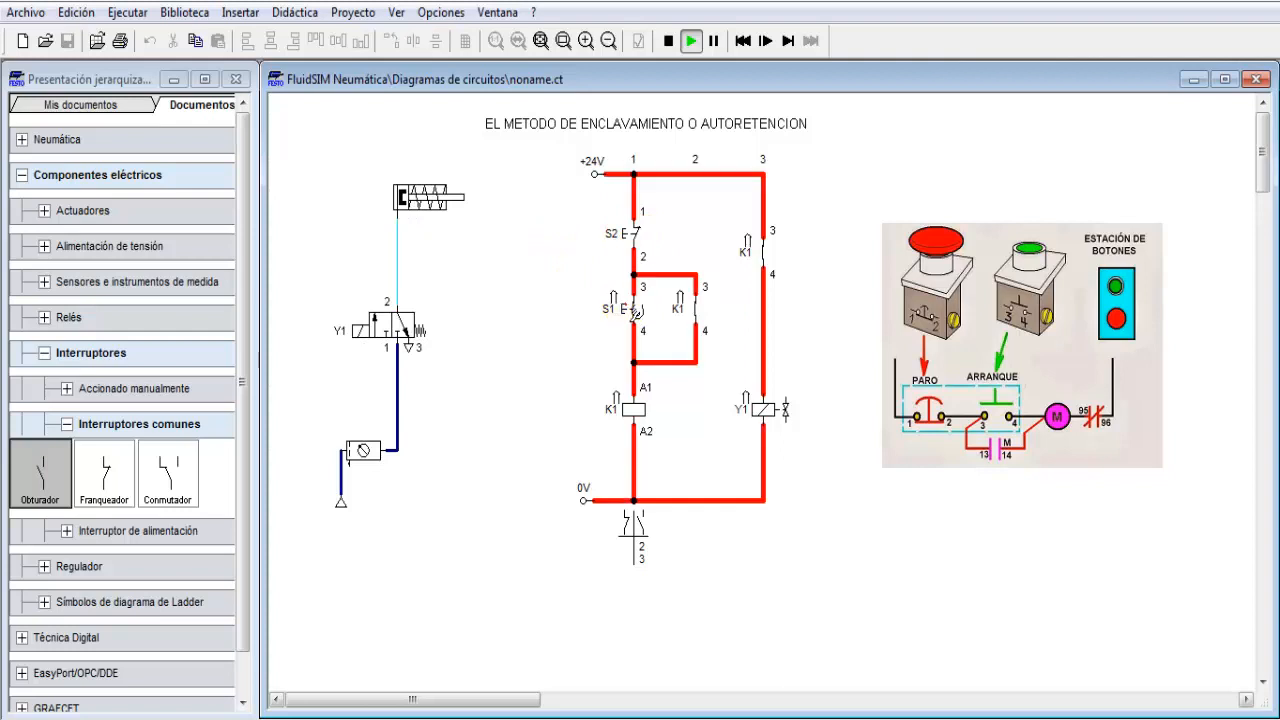
click(637, 238)
click(635, 311)
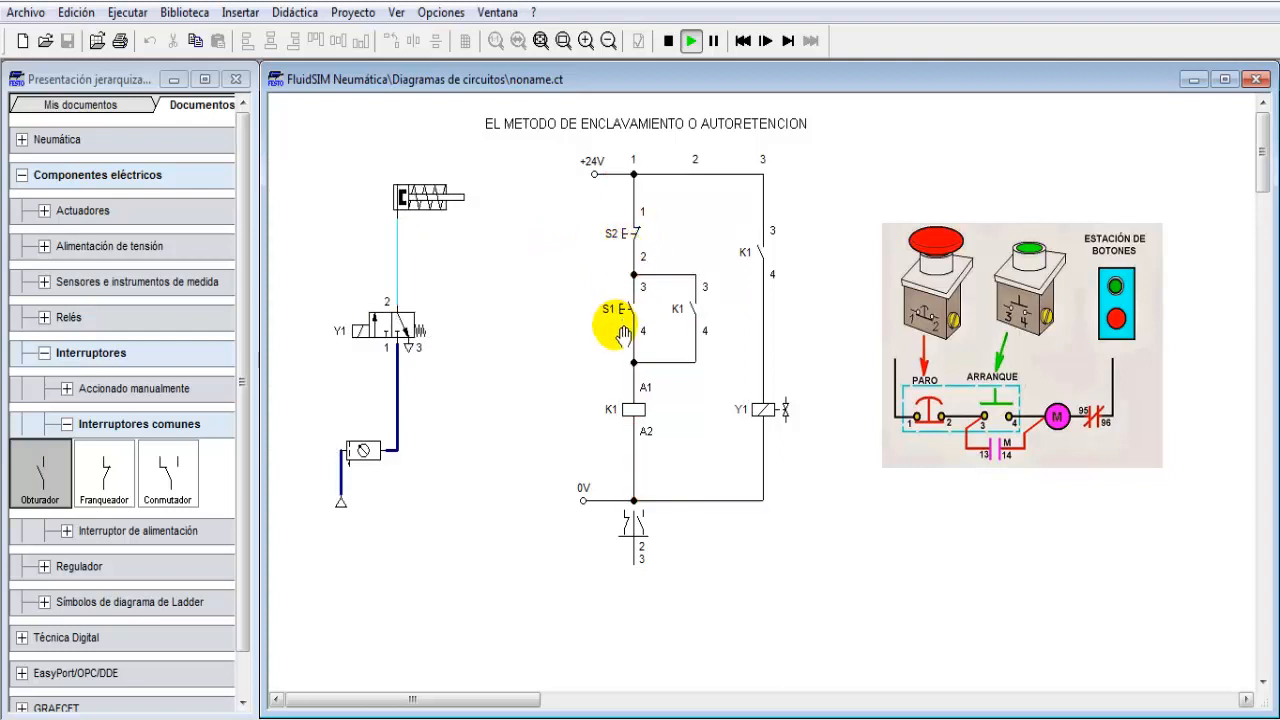
click(634, 233)
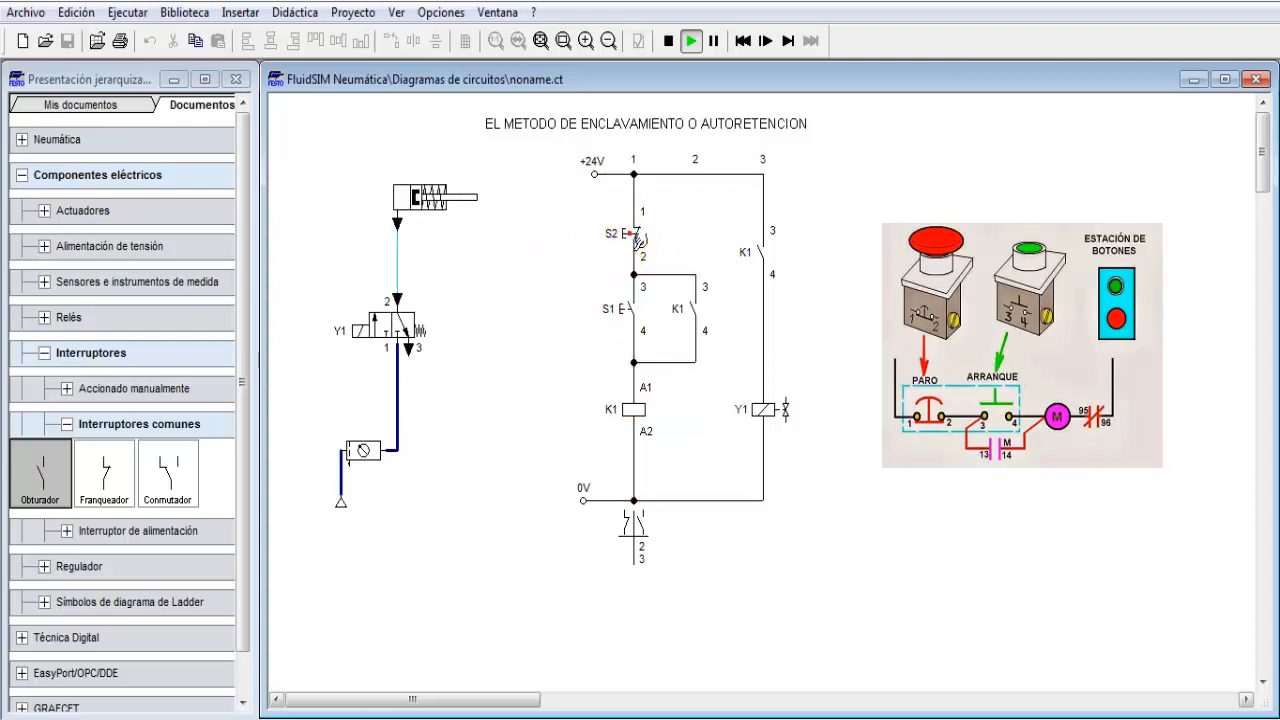